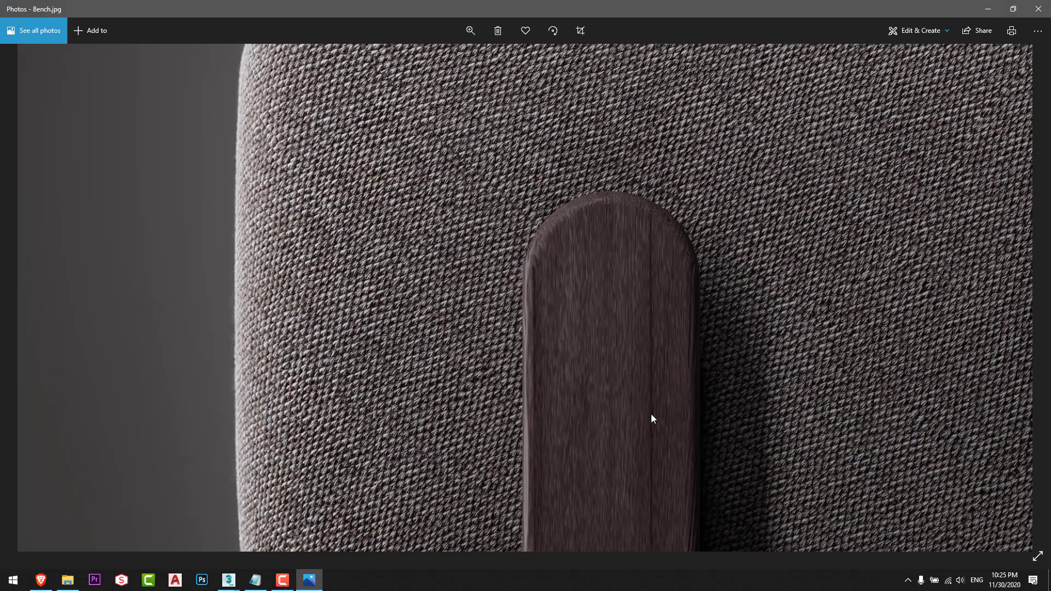
Examine the wood grain and rounded edges of the leg and base frame in the Bench.jpg reference render
drag(655, 342, 659, 215)
scroll(657, 230, down, 5)
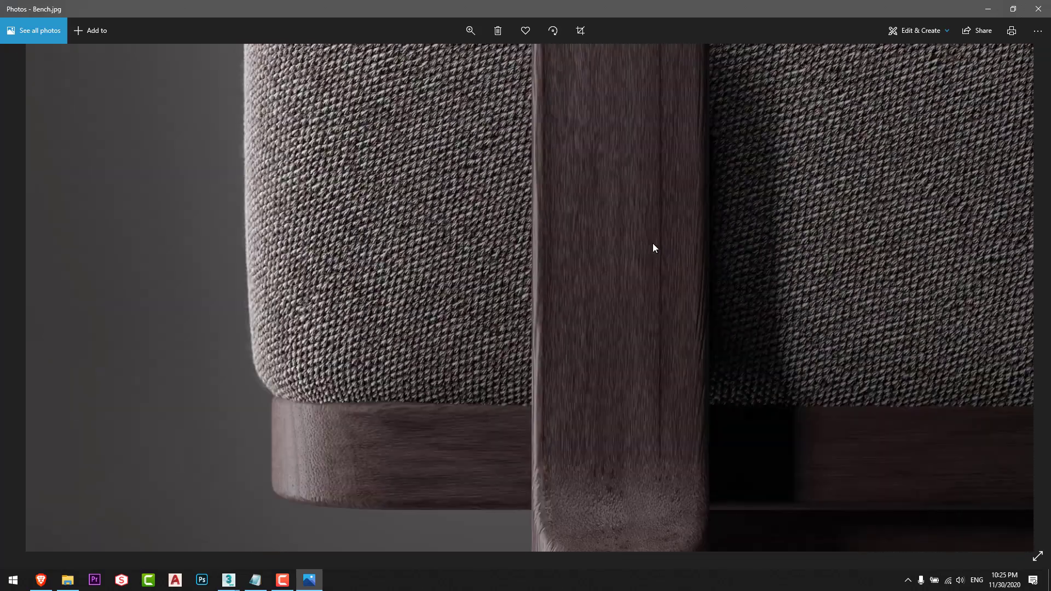
scroll(649, 399, up, 2)
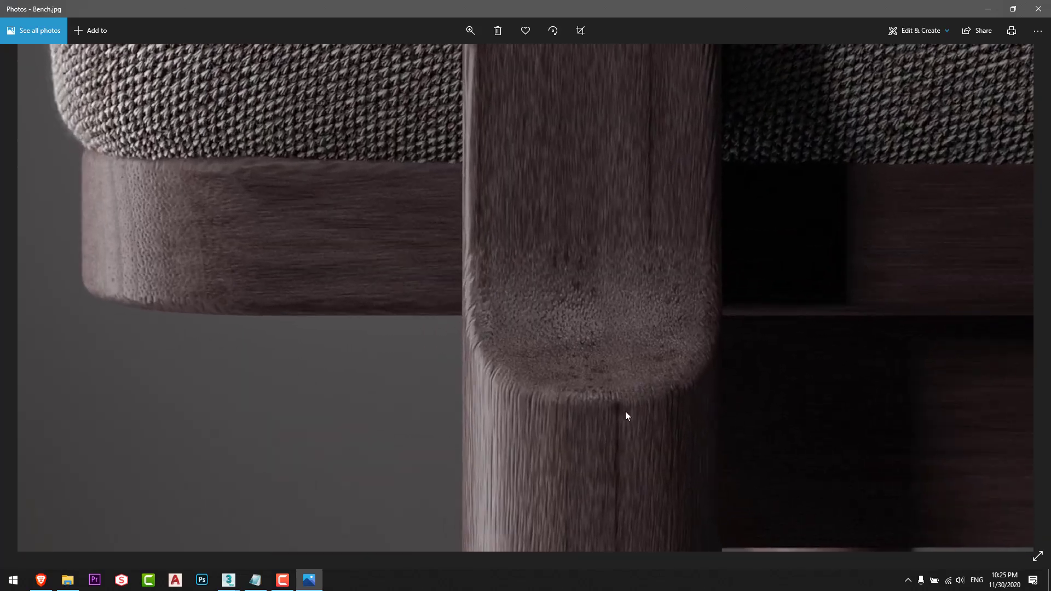
drag(625, 411, 766, 405)
scroll(742, 449, down, 5)
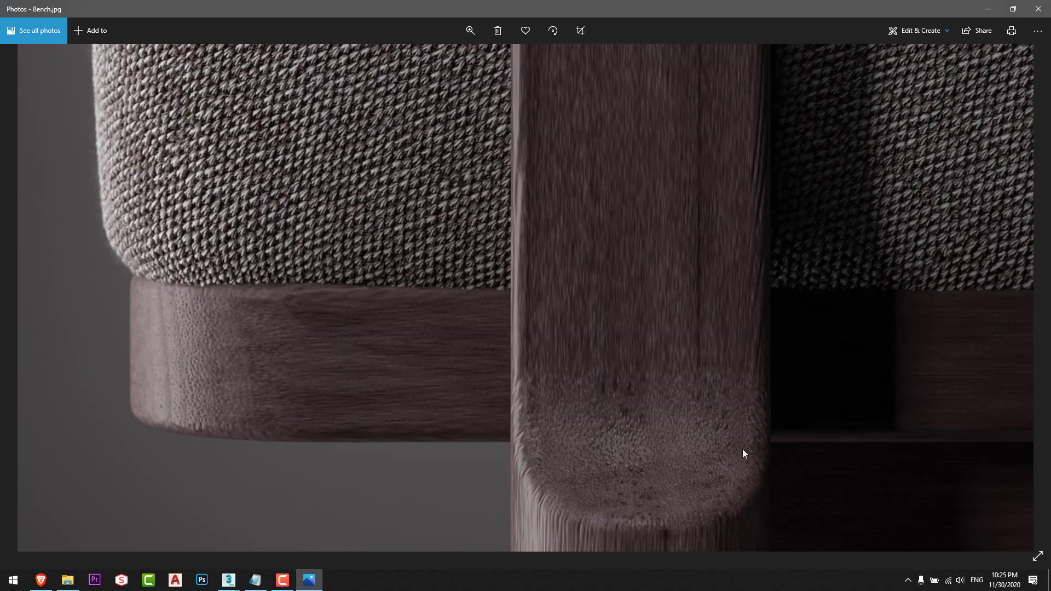
scroll(649, 319, down, 3)
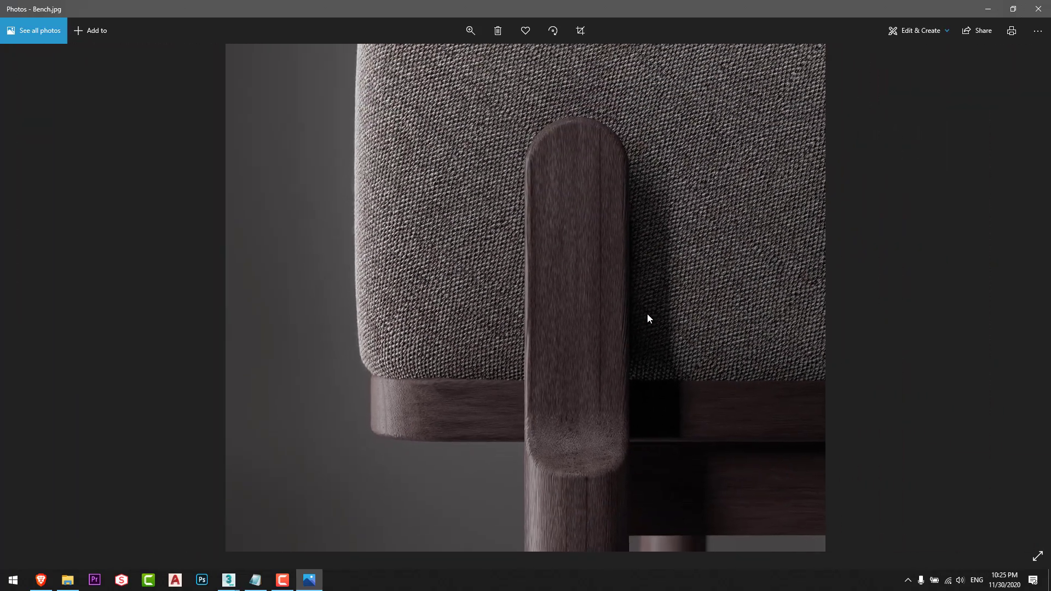
scroll(635, 441, up, 6)
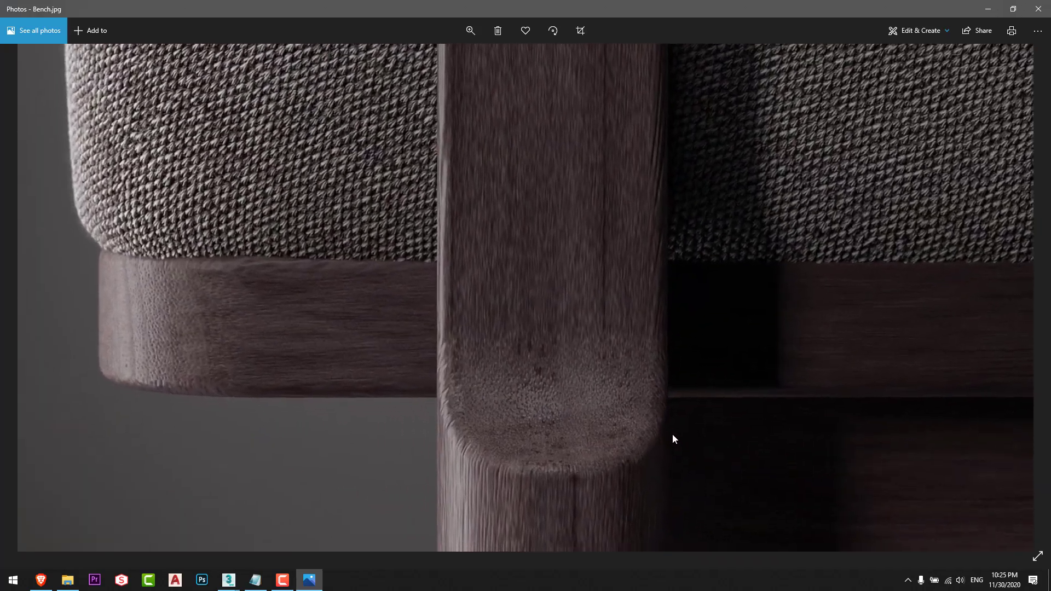
drag(672, 434, 734, 463)
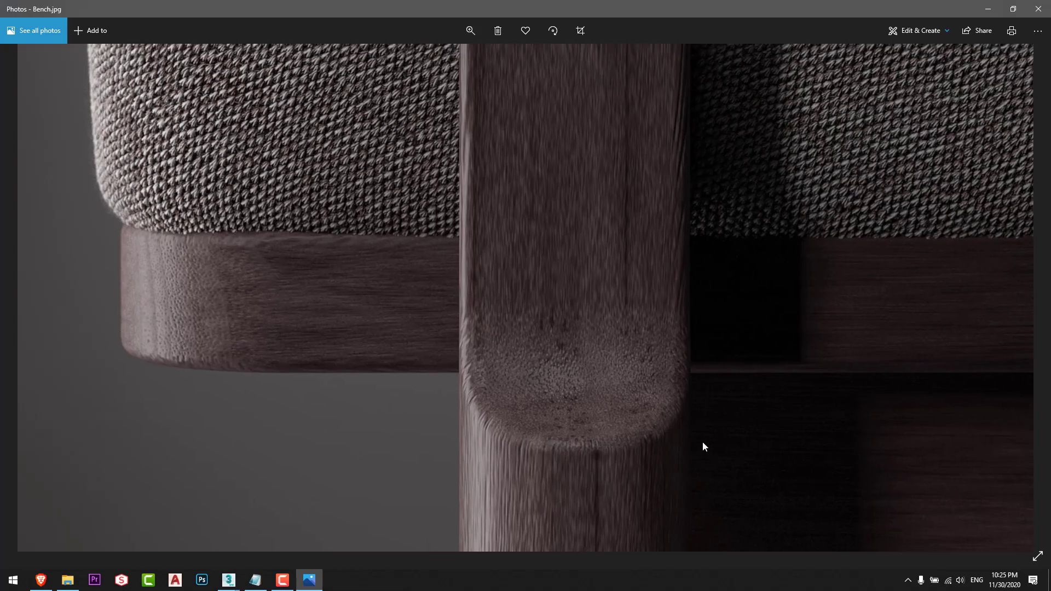
drag(684, 264, 670, 450)
drag(652, 239, 639, 458)
scroll(593, 241, down, 6)
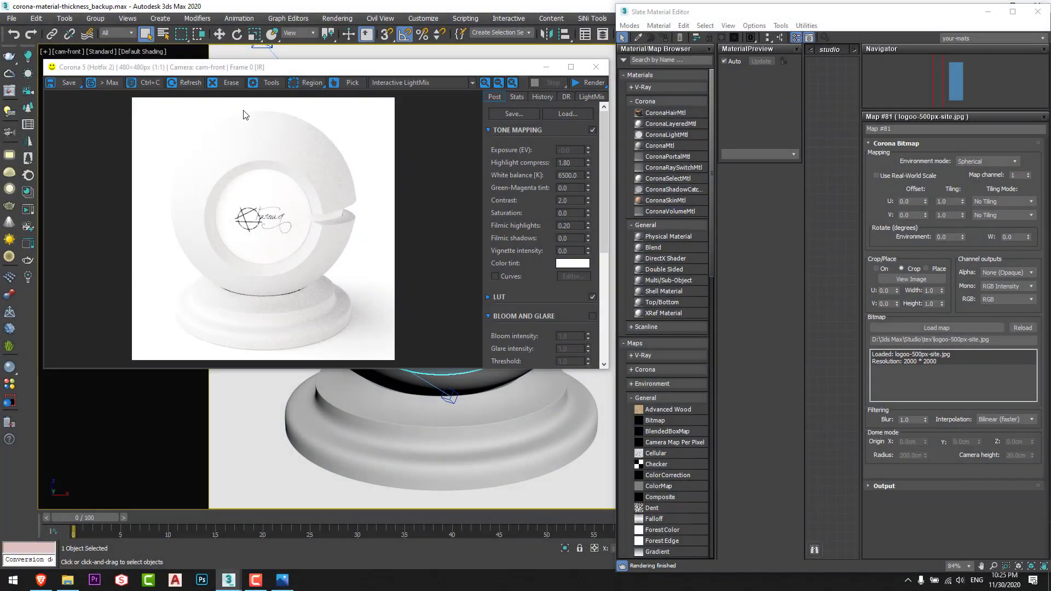
In 3ds Max, fit the Corona render window to half the screen and start interactive rendering
drag(280, 71, 2, 112)
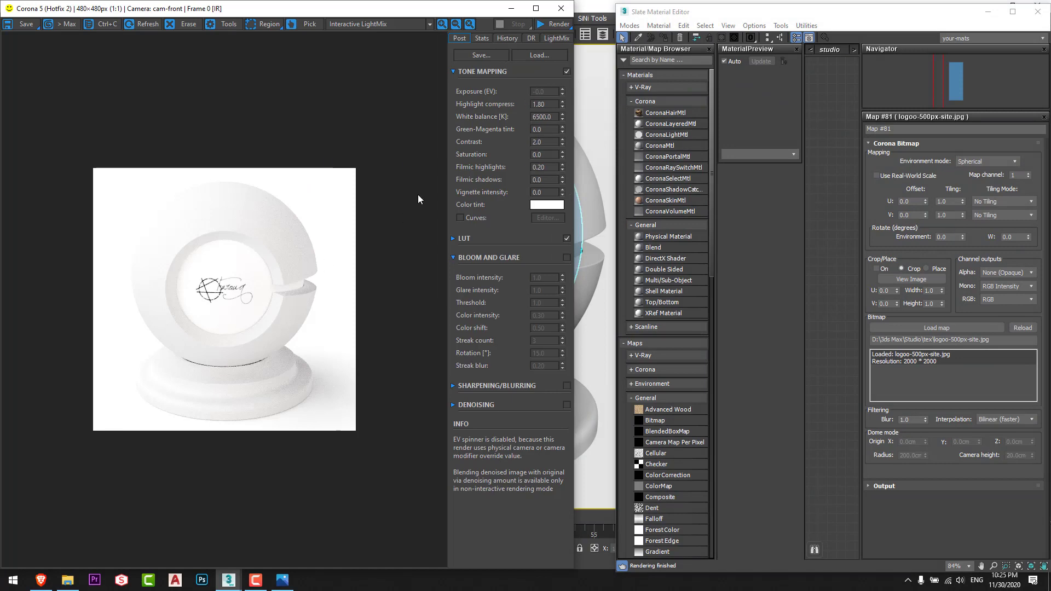
click(550, 26)
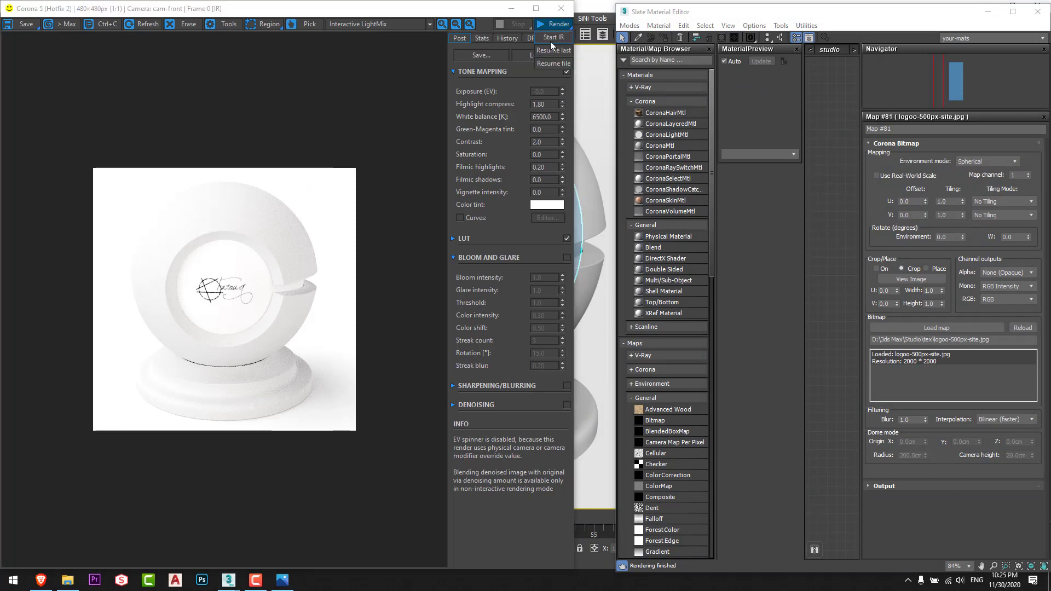
click(551, 37)
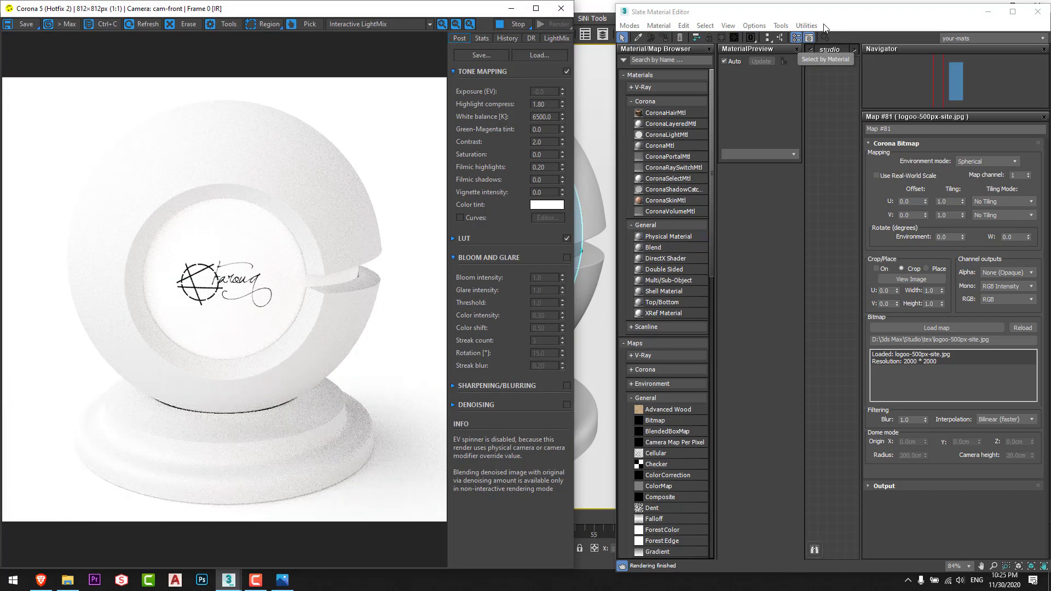
Snap the Slate Material Editor beside the render window and add an Advanced Wood map next to the CoronaMtl node
drag(799, 13, 1050, 58)
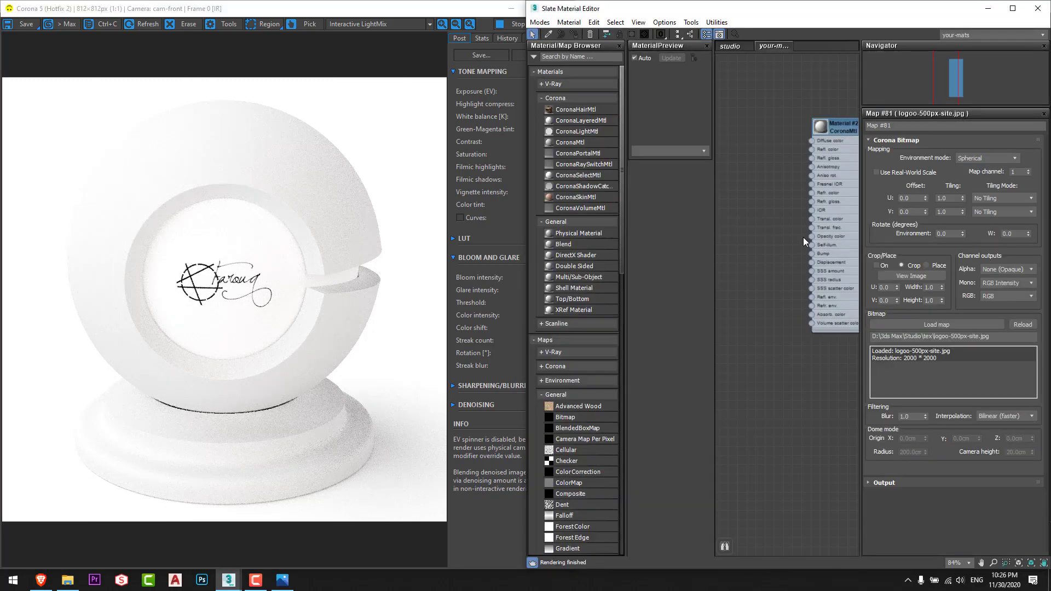
middle_drag(803, 238, 759, 228)
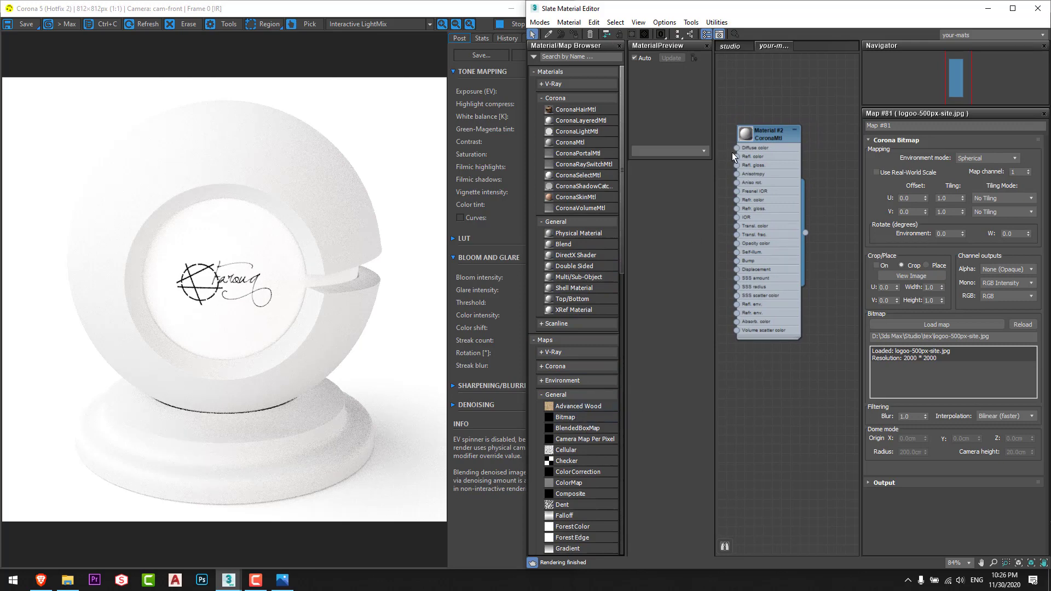
scroll(761, 221, down, 1)
middle_drag(757, 250, 809, 212)
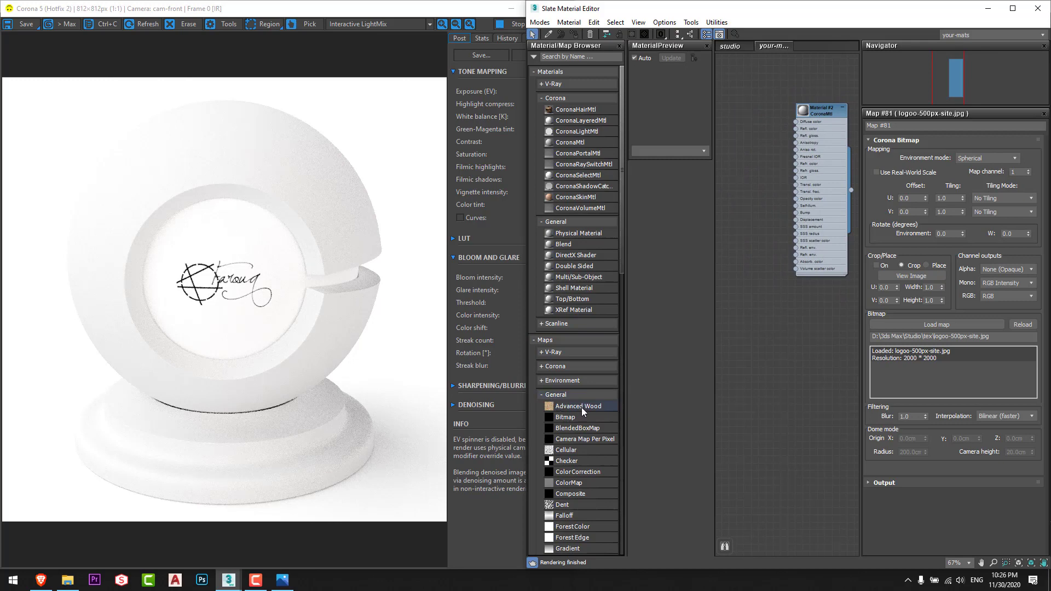
drag(569, 407, 757, 317)
drag(740, 129, 740, 130)
scroll(775, 270, up, 5)
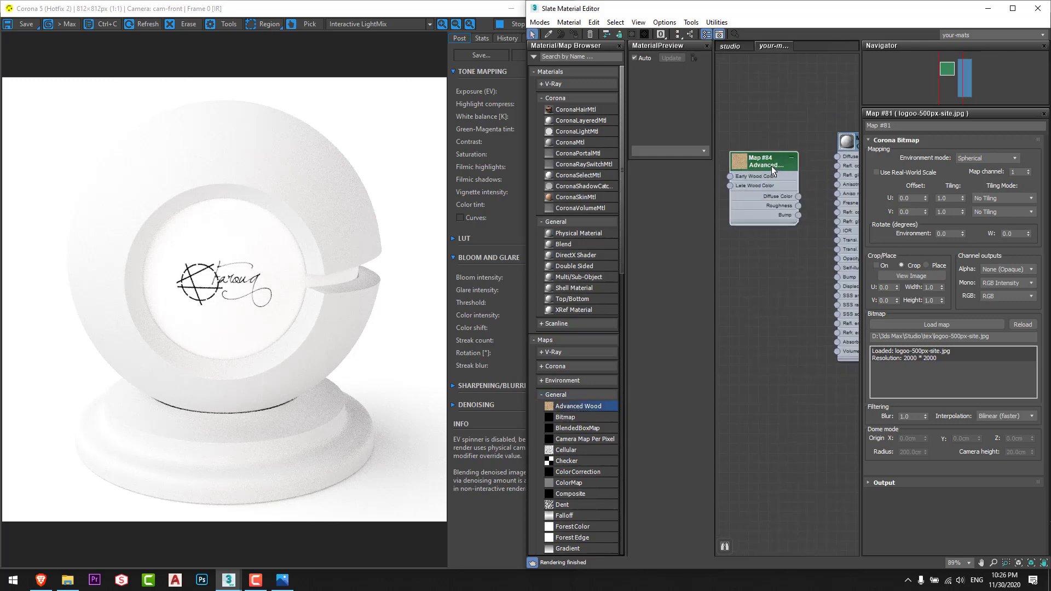
scroll(757, 199, up, 3)
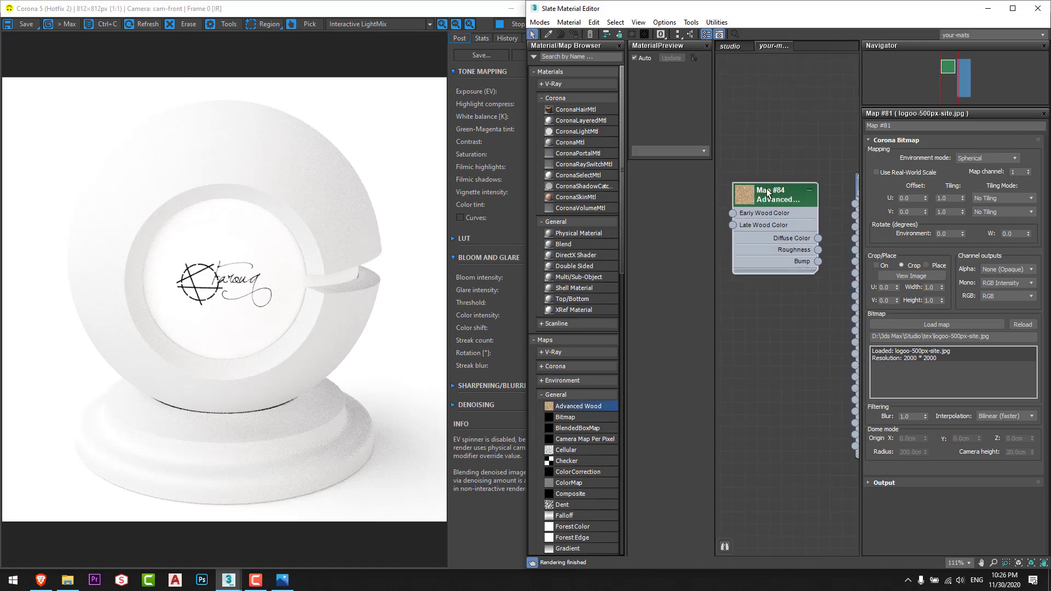
scroll(783, 197, up, 2)
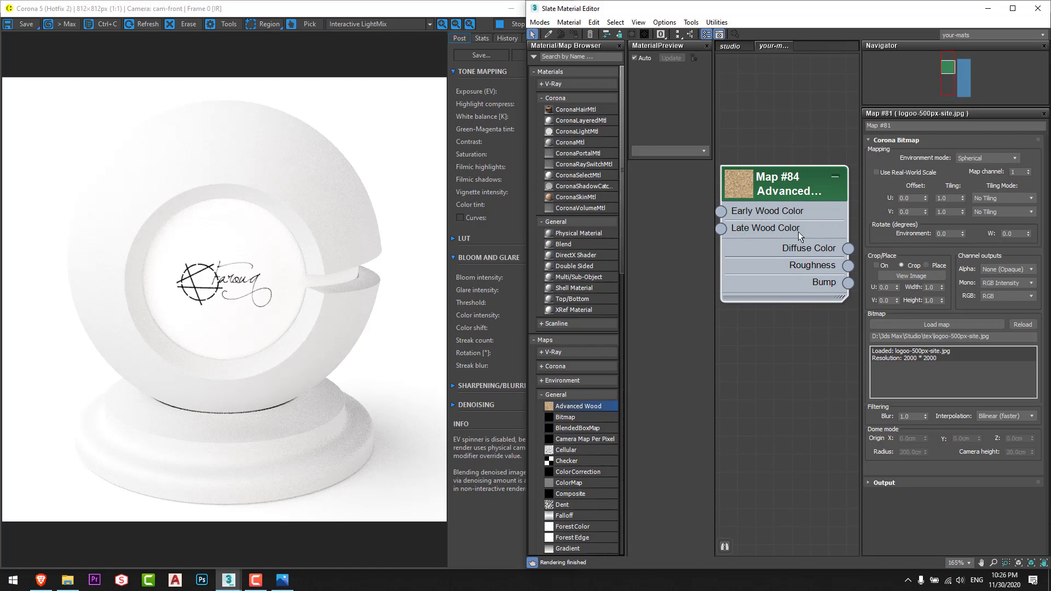
Connect the Advanced Wood map's Diffuse Color output to the CoronaMtl's Diffuse color slot
middle_drag(809, 287, 797, 274)
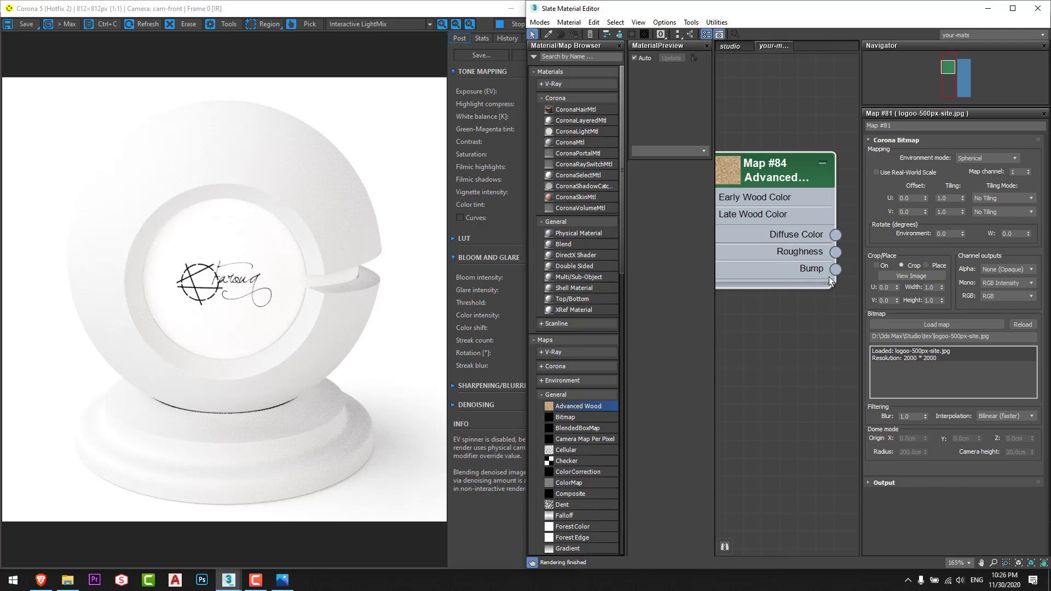
scroll(815, 292, down, 6)
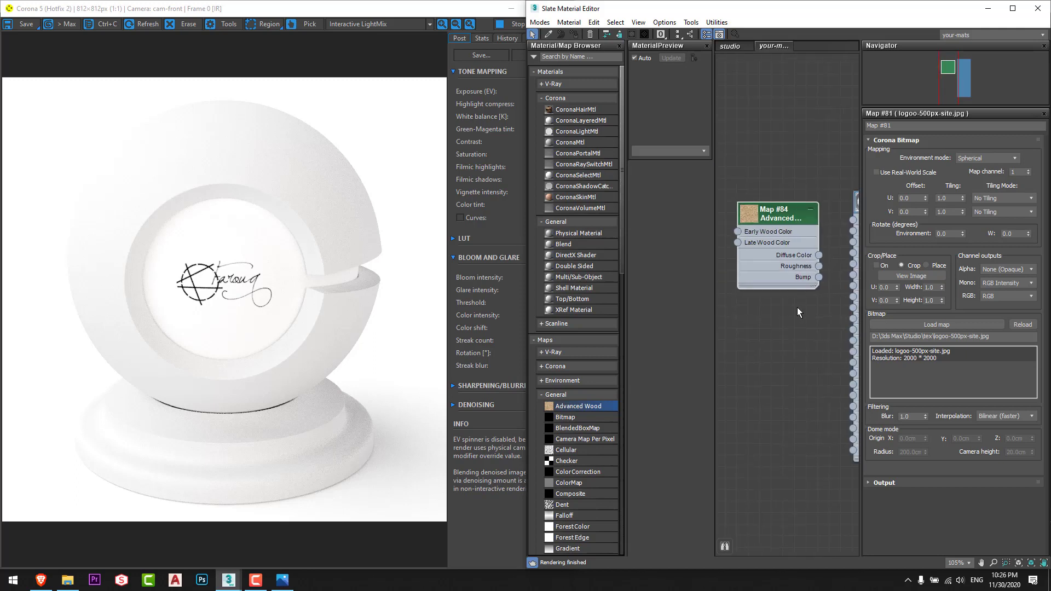
mouse_move(744, 315)
middle_down()
mouse_move(730, 310)
mouse_move(797, 312)
mouse_move(747, 304)
middle_up()
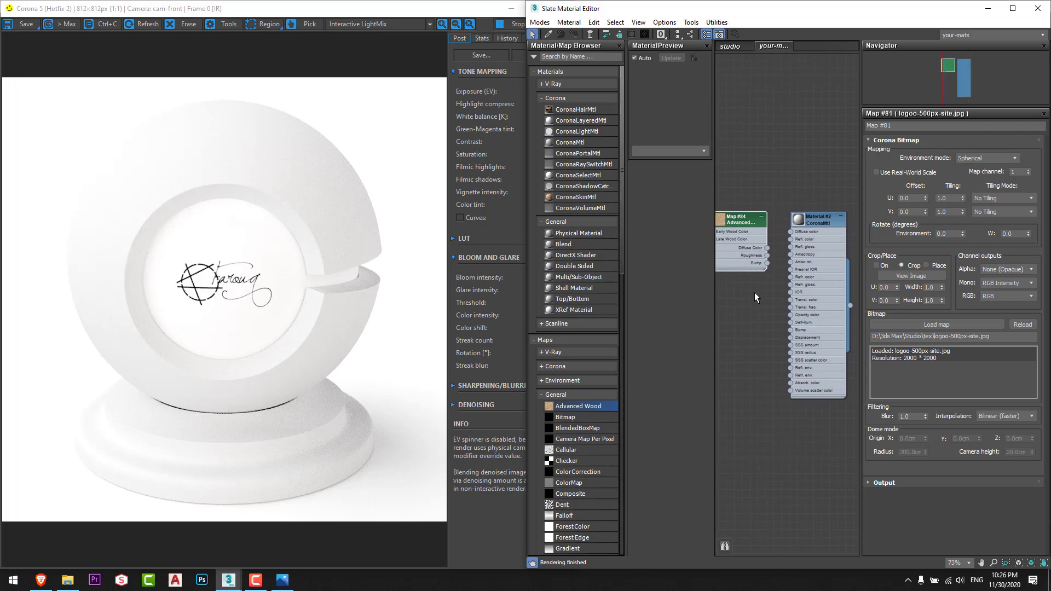
scroll(778, 266, up, 2)
middle_drag(784, 263, 774, 269)
scroll(787, 267, up, 2)
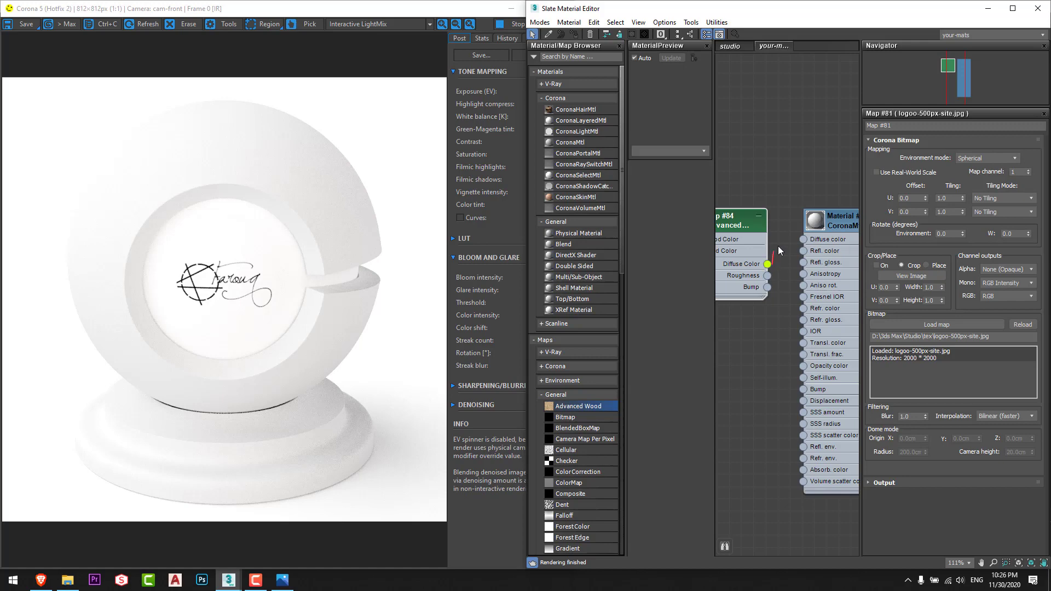
drag(801, 239, 802, 239)
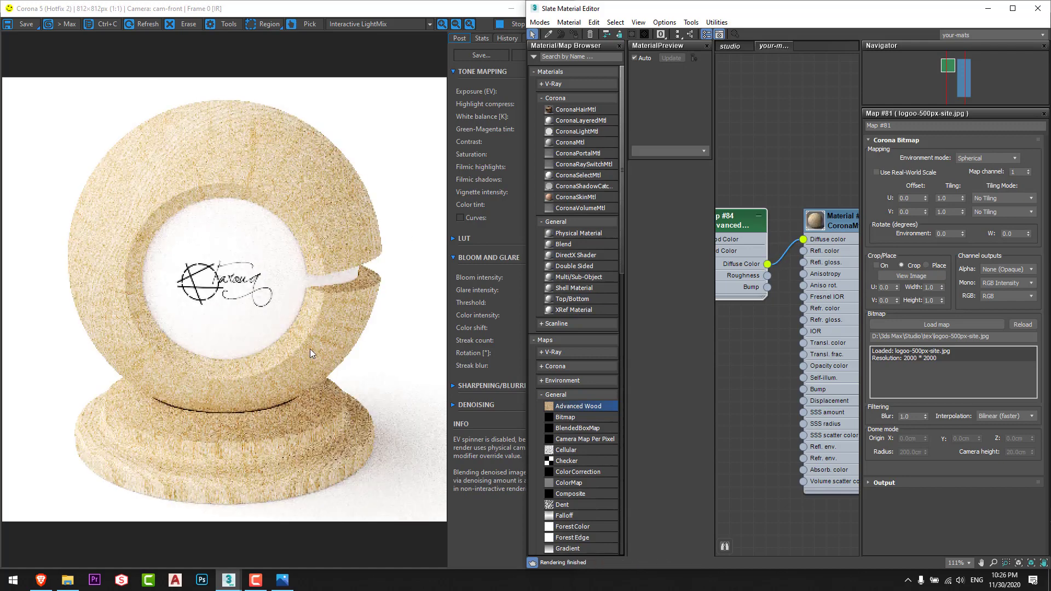
Maximize the Slate Material Editor and move the Advanced Wood node farther away from the CoronaMtl node
scroll(729, 281, down, 1)
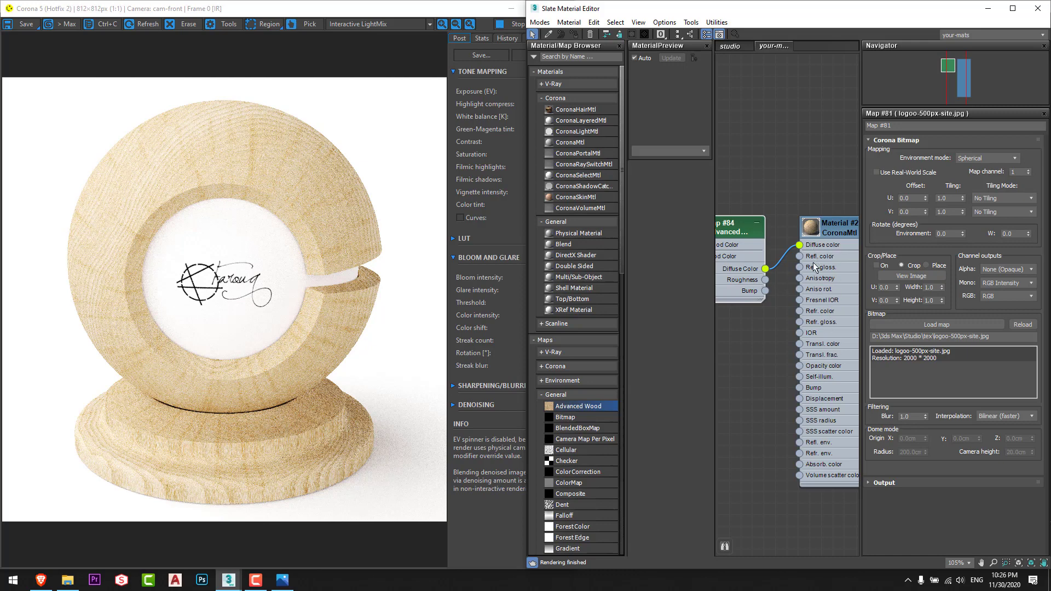
scroll(816, 271, down, 2)
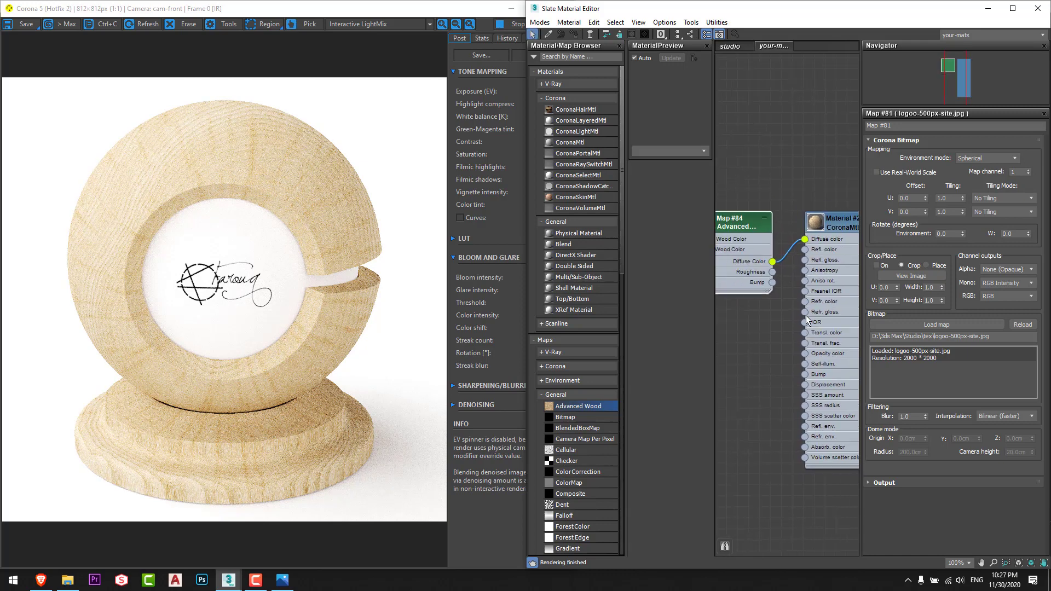
drag(793, 8, 794, 12)
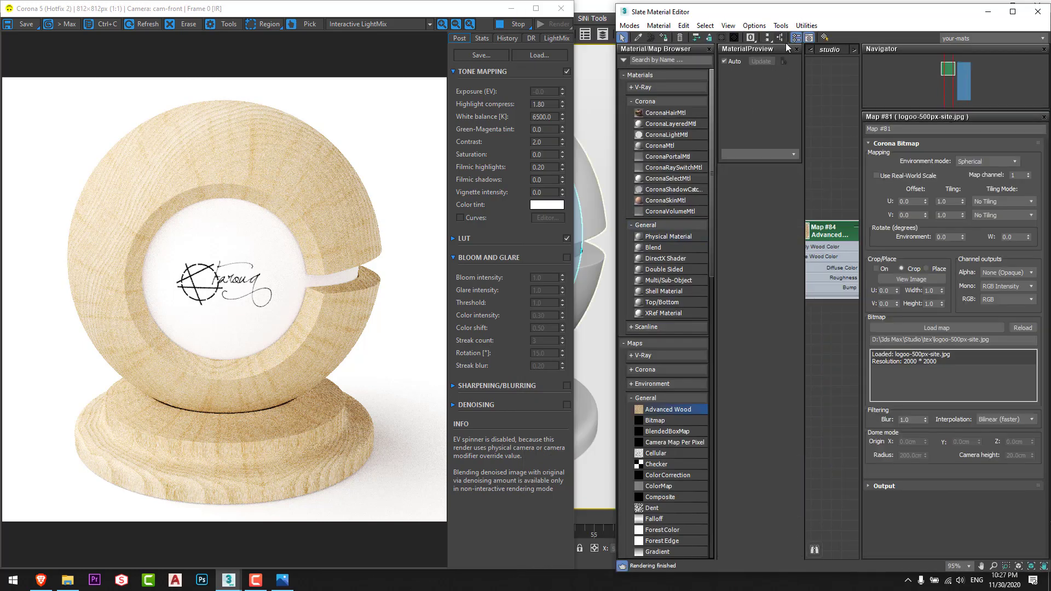
click(797, 48)
double_click(777, 12)
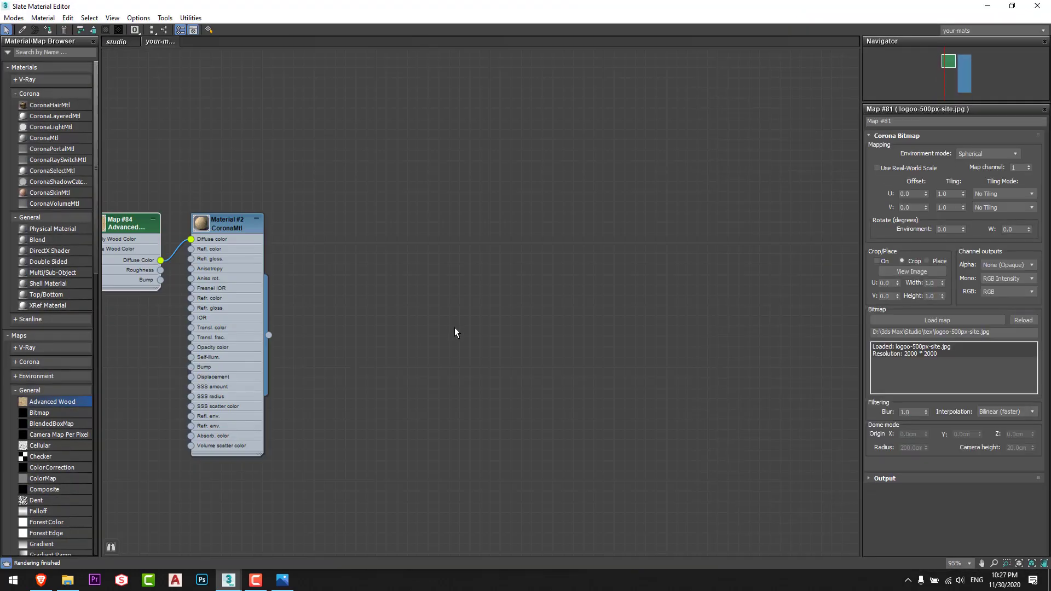
scroll(424, 261, up, 3)
drag(411, 224, 230, 270)
middle_drag(634, 301, 724, 300)
scroll(439, 314, up, 1)
Add a Color Correction map and place it between the Advanced Wood and CoronaMtl nodes
right_click(466, 304)
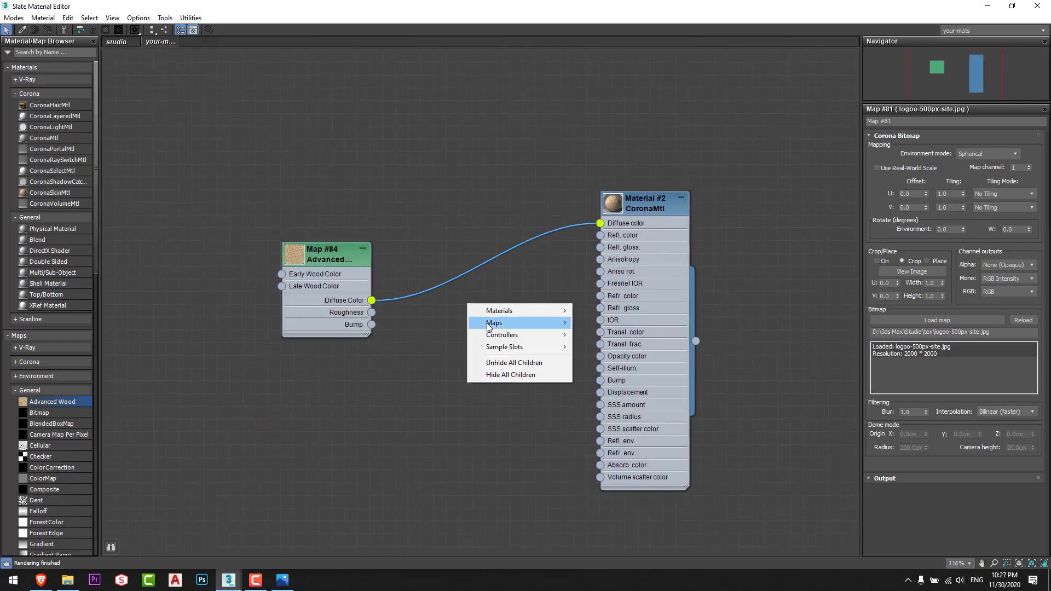
mouse_move(486, 323)
mouse_move(624, 358)
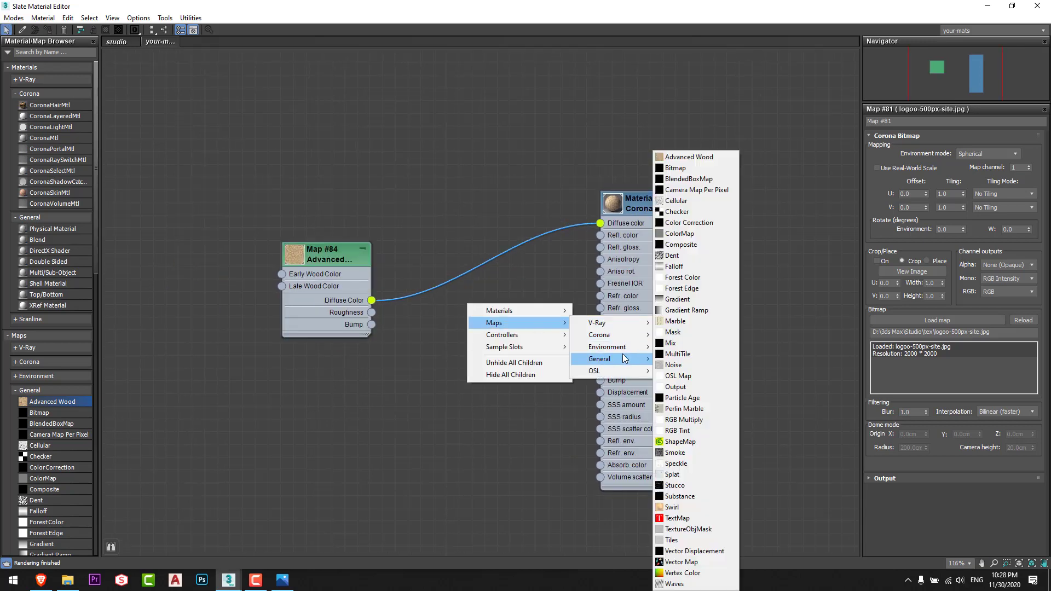
click(689, 223)
drag(465, 311, 479, 210)
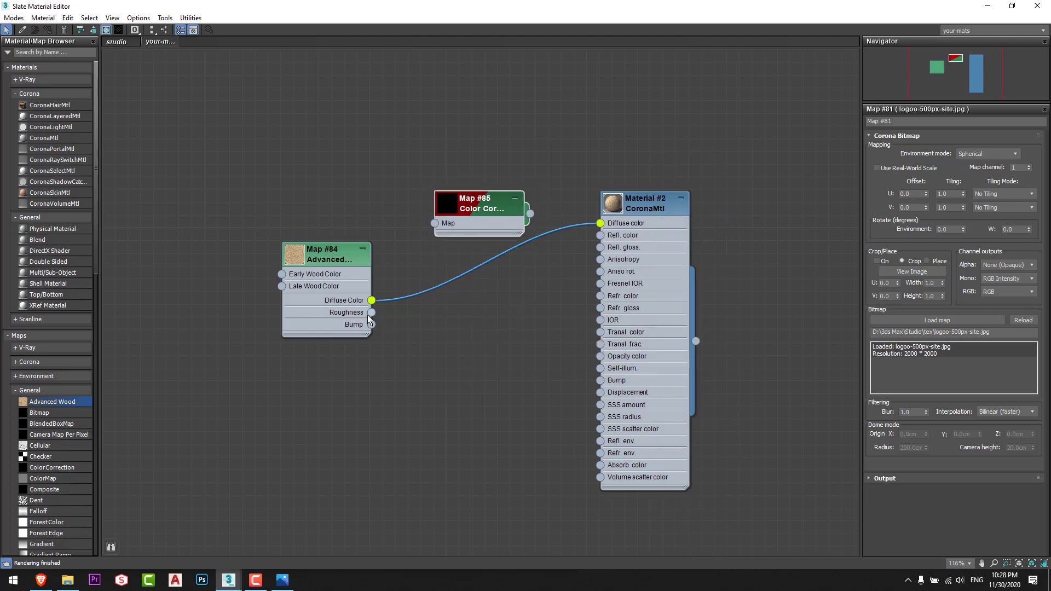
Route the Advanced Wood Roughness output through the Color Correction map into the CoronaMtl's Refl. gloss. slot
drag(371, 312, 435, 223)
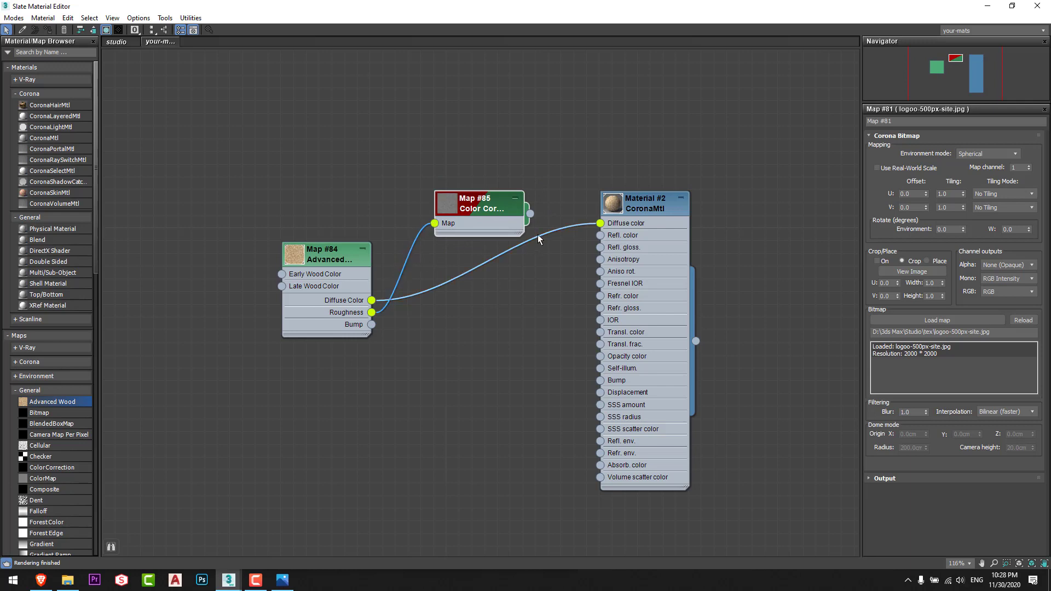
drag(530, 214, 600, 248)
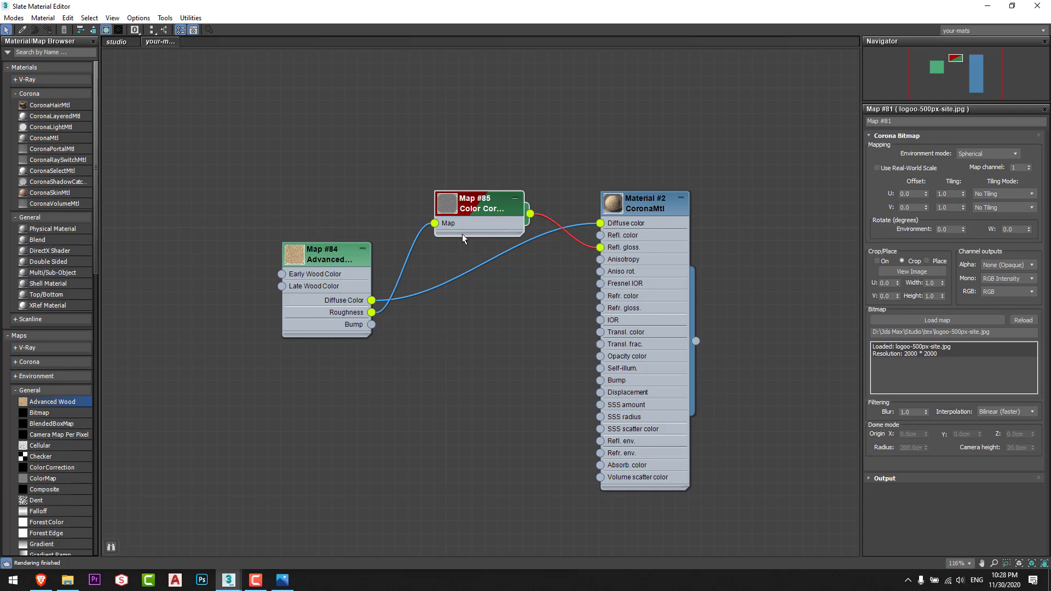
drag(476, 209, 478, 333)
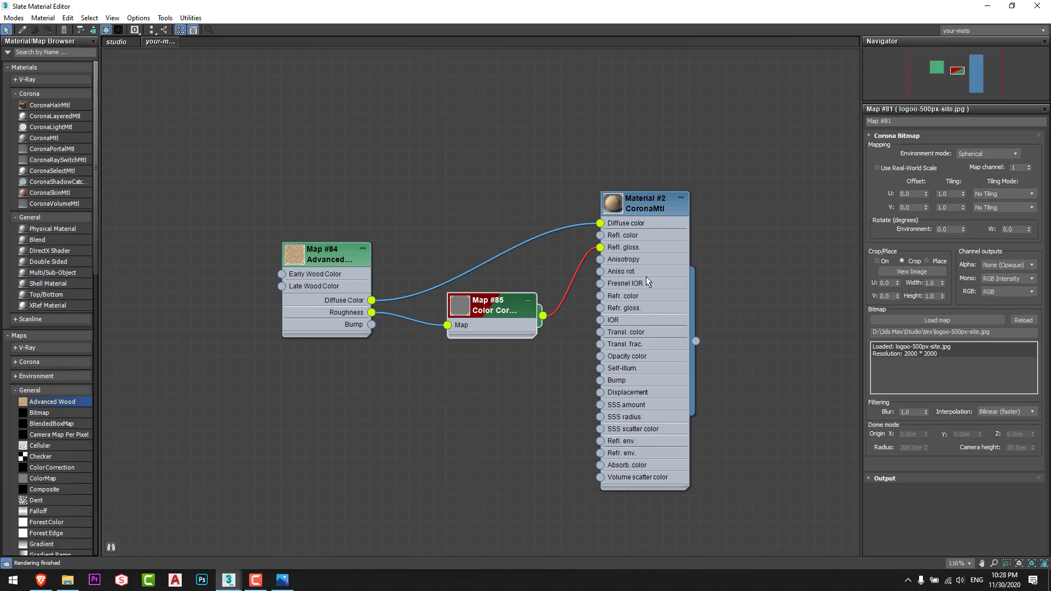
Connect the Advanced Wood Bump output to the CoronaMtl's Bump slot and align the wood node with the Color Correction node
click(487, 398)
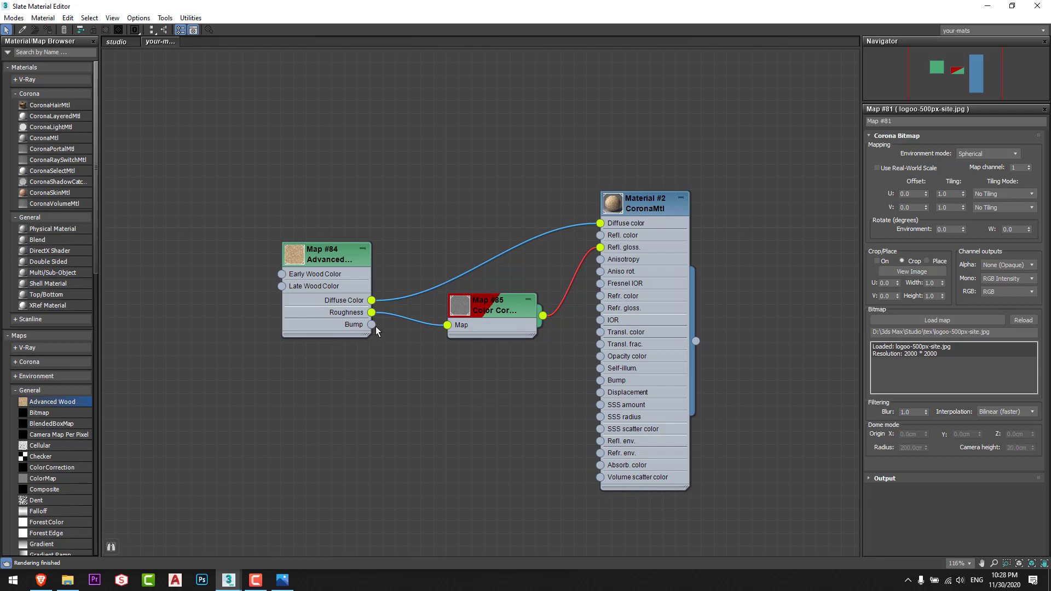
drag(400, 354, 600, 380)
drag(314, 299, 298, 315)
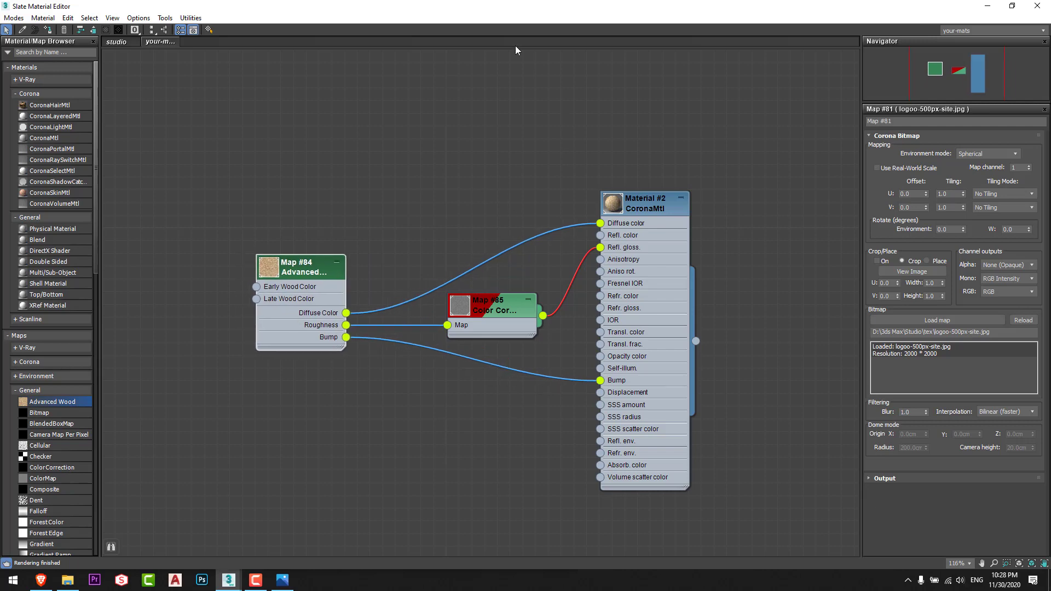
Dock the Slate Material Editor beside the render window again and open the Advanced Wood map's parameters
drag(491, 10, 1050, 76)
middle_drag(769, 296, 532, 272)
scroll(790, 306, down, 4)
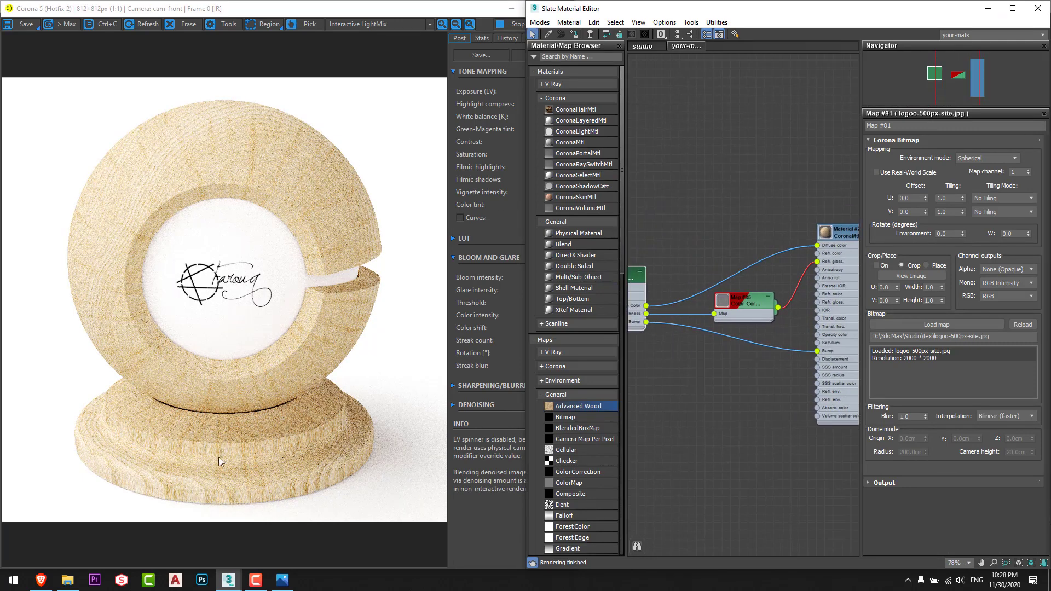
scroll(252, 451, up, 1)
scroll(214, 329, down, 1)
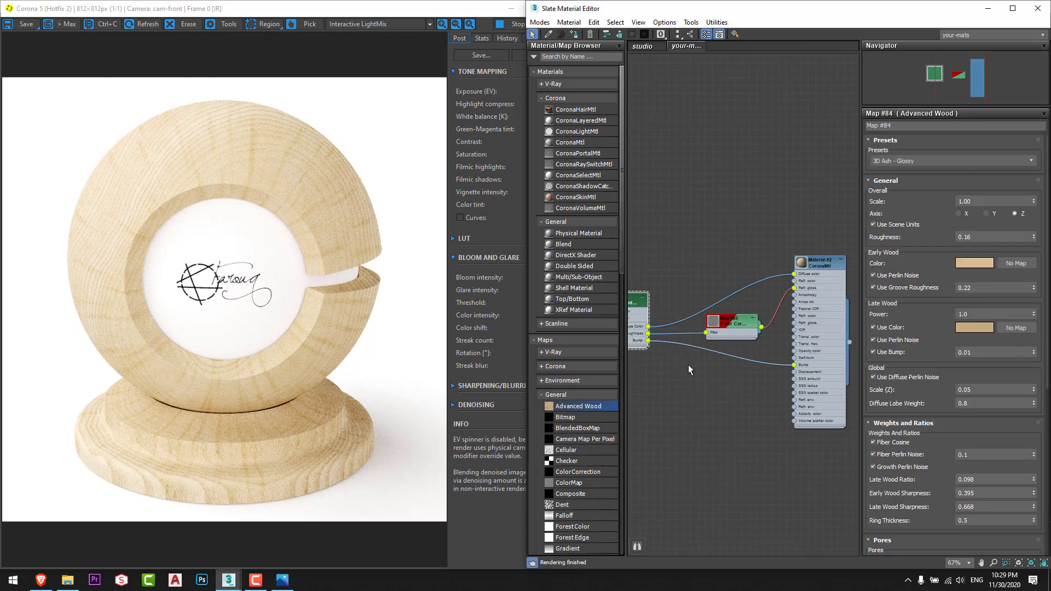
mouse_move(682, 363)
middle_down()
mouse_move(702, 364)
mouse_move(679, 364)
middle_up()
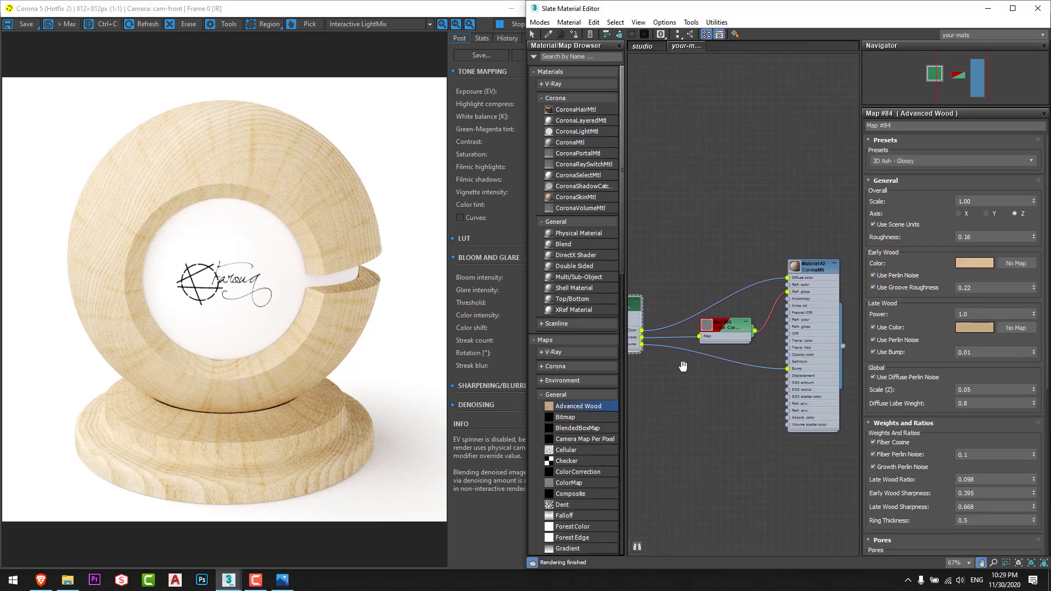
click(930, 160)
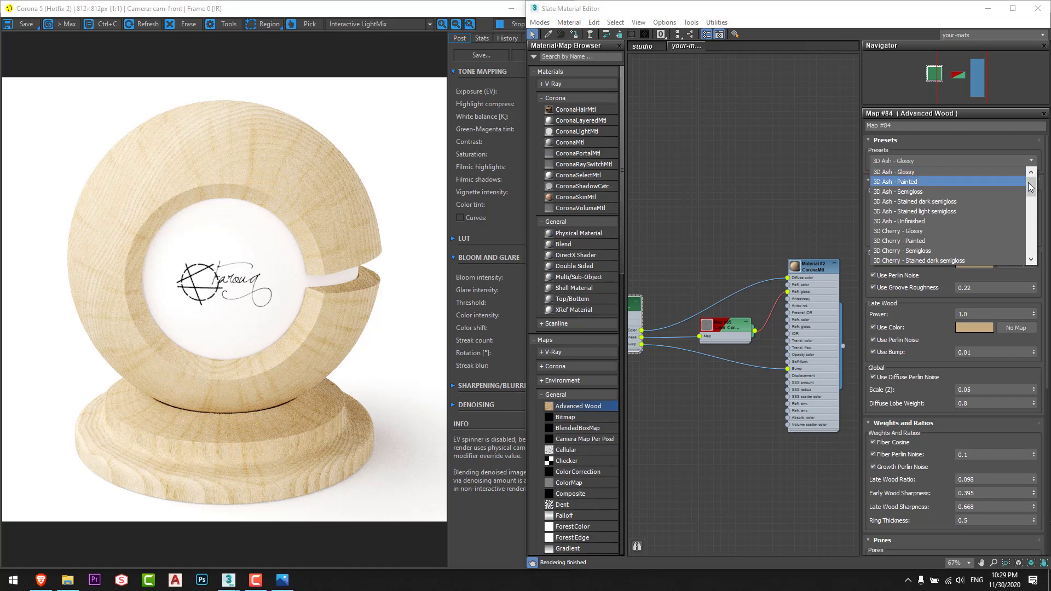
mouse_move(1028, 187)
mouse_down()
mouse_move(1031, 250)
mouse_move(1031, 177)
mouse_up()
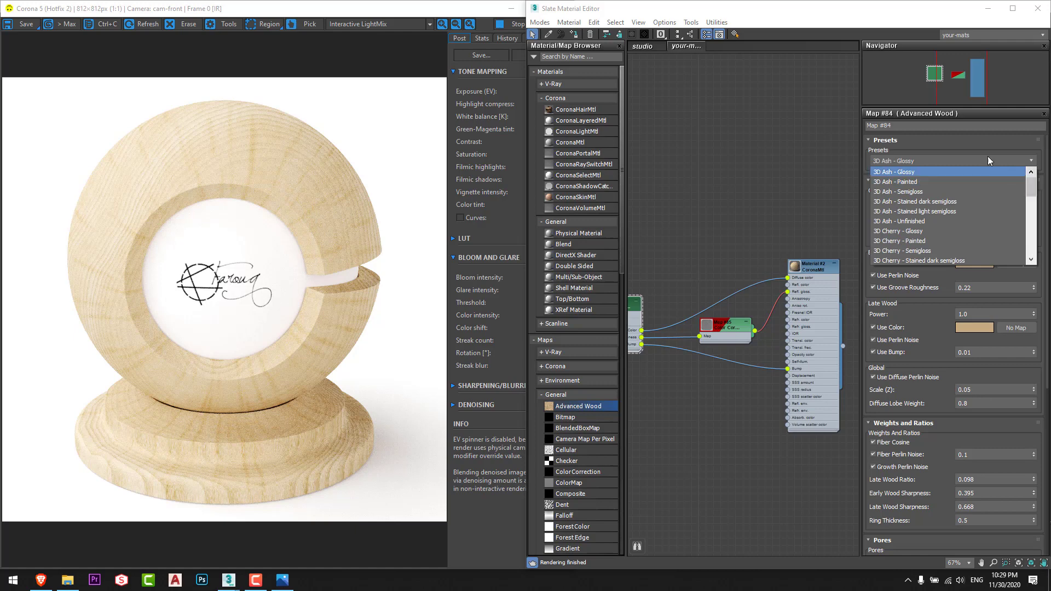
click(971, 141)
click(956, 140)
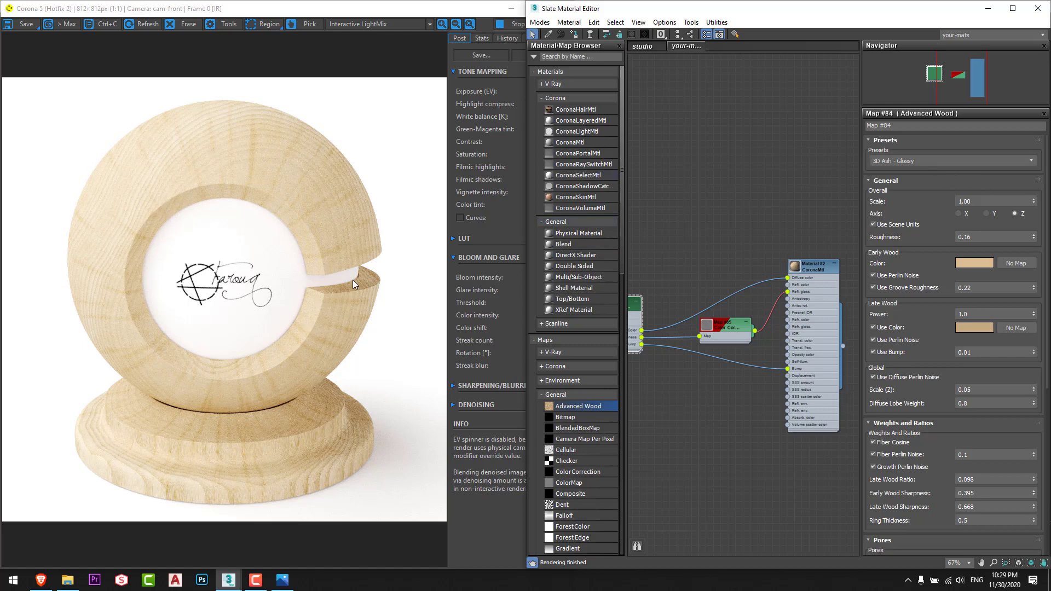
Apply the 3D Cherry - Glossy preset to the Advanced Wood map
click(895, 162)
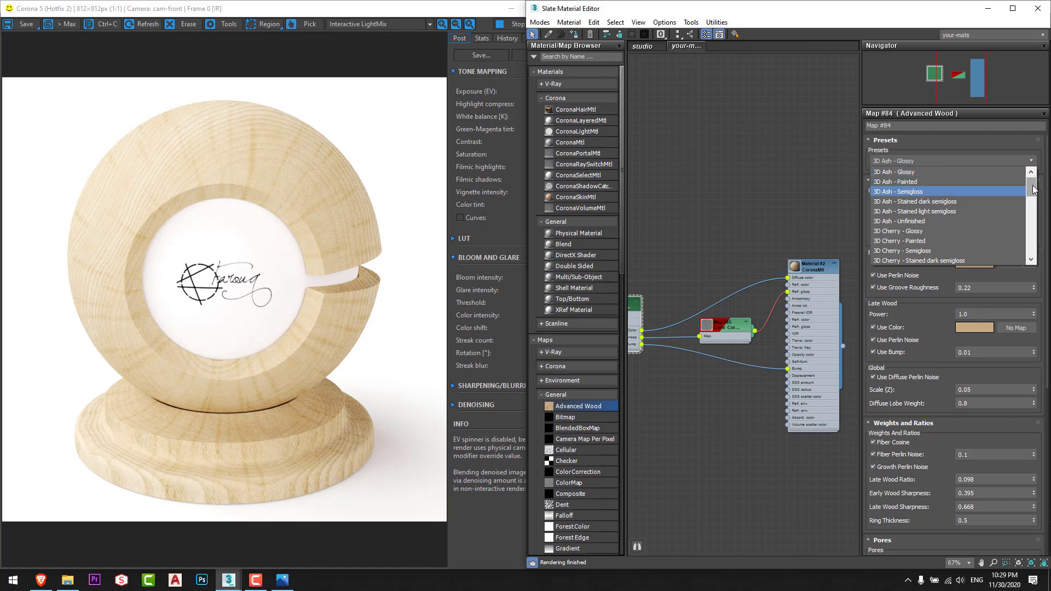
drag(1032, 189, 1032, 193)
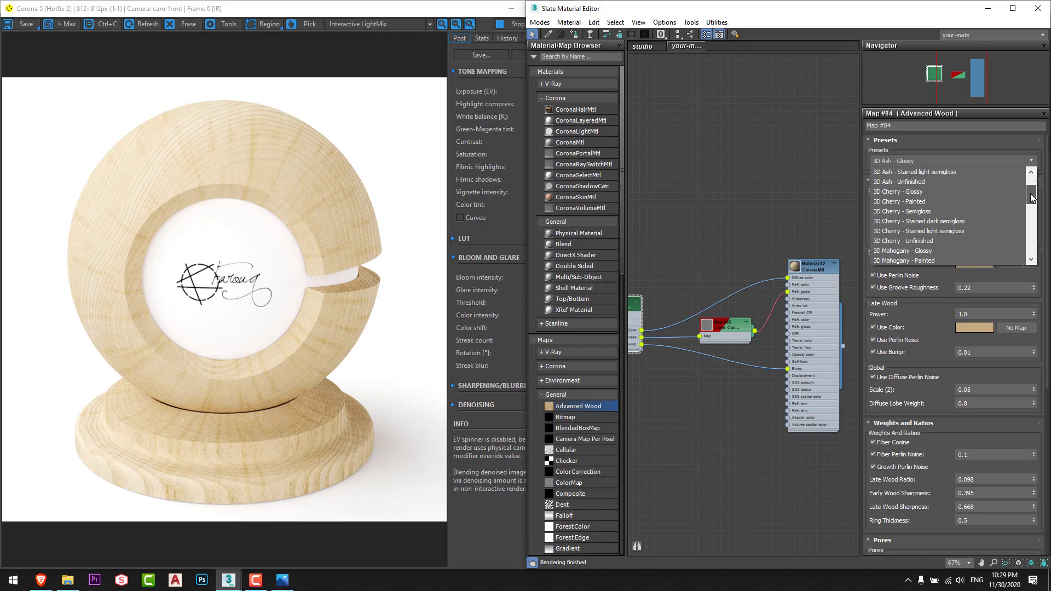
click(897, 192)
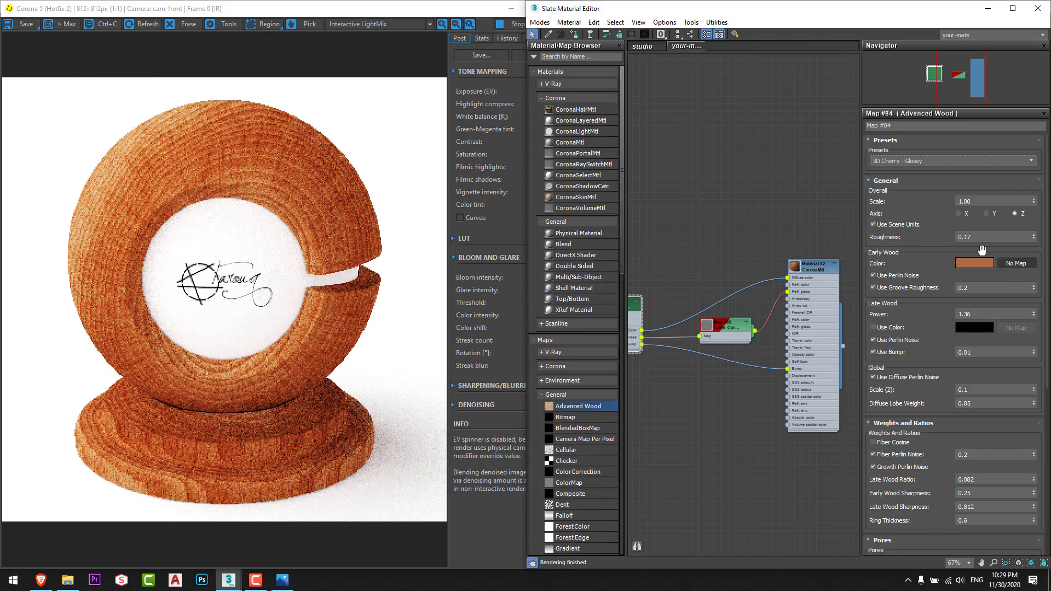
Switch the Advanced Wood map to the 3D Cherry - Semigloss preset
click(961, 162)
drag(1032, 198, 1032, 204)
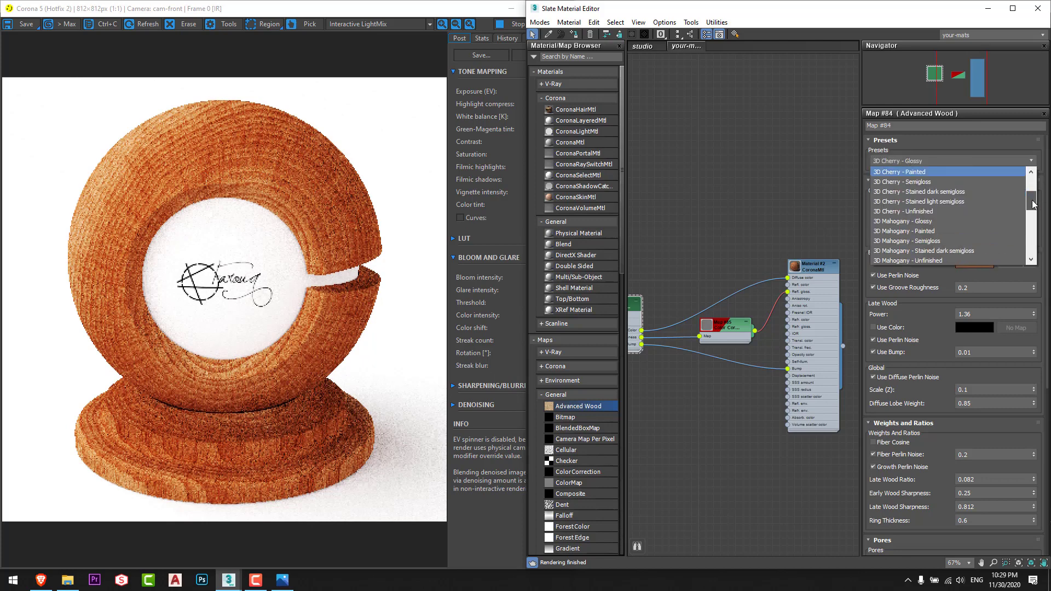
click(938, 182)
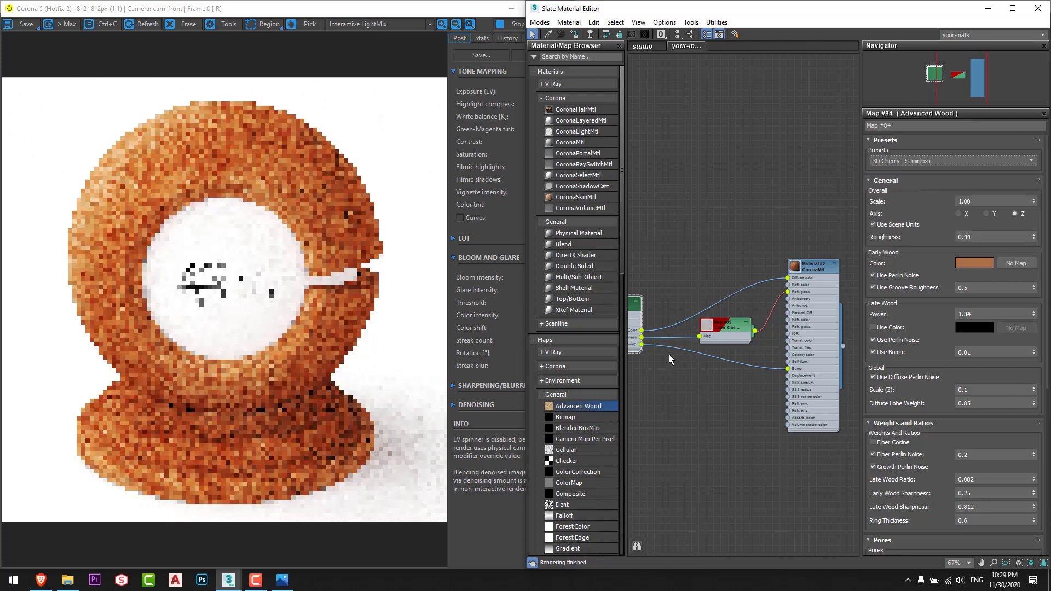
Apply the 3D Walnut - Glossy preset to the Advanced Wood map and move its node closer to the Color Correction node
click(937, 162)
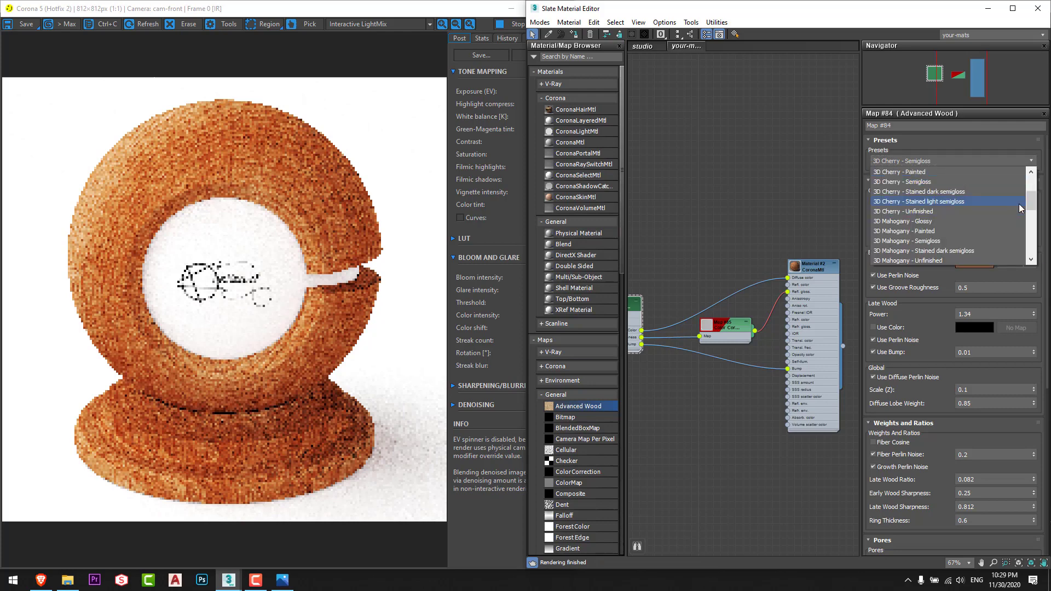
drag(1032, 202, 1011, 242)
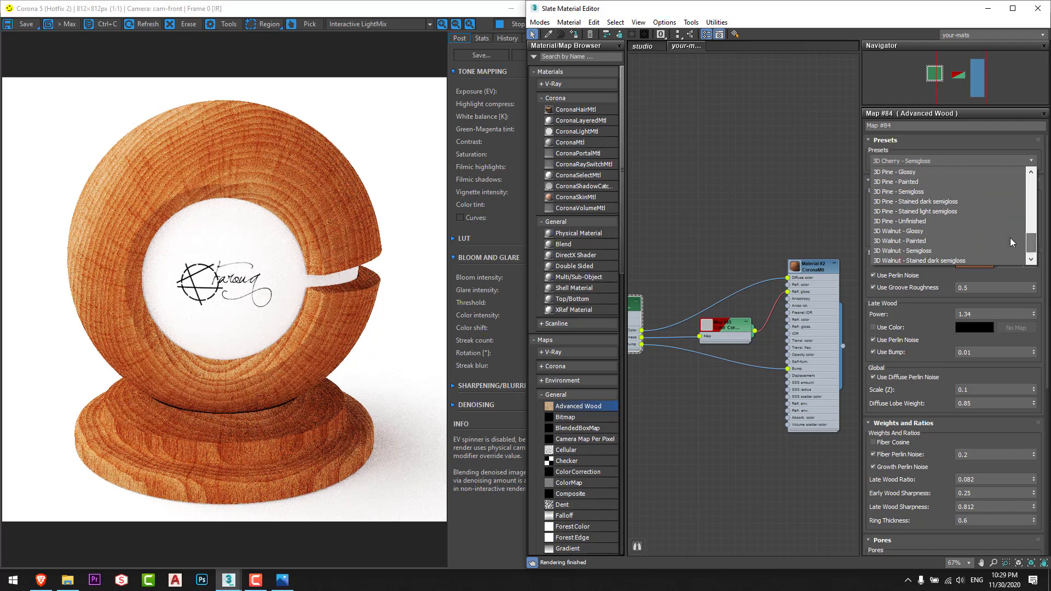
click(920, 231)
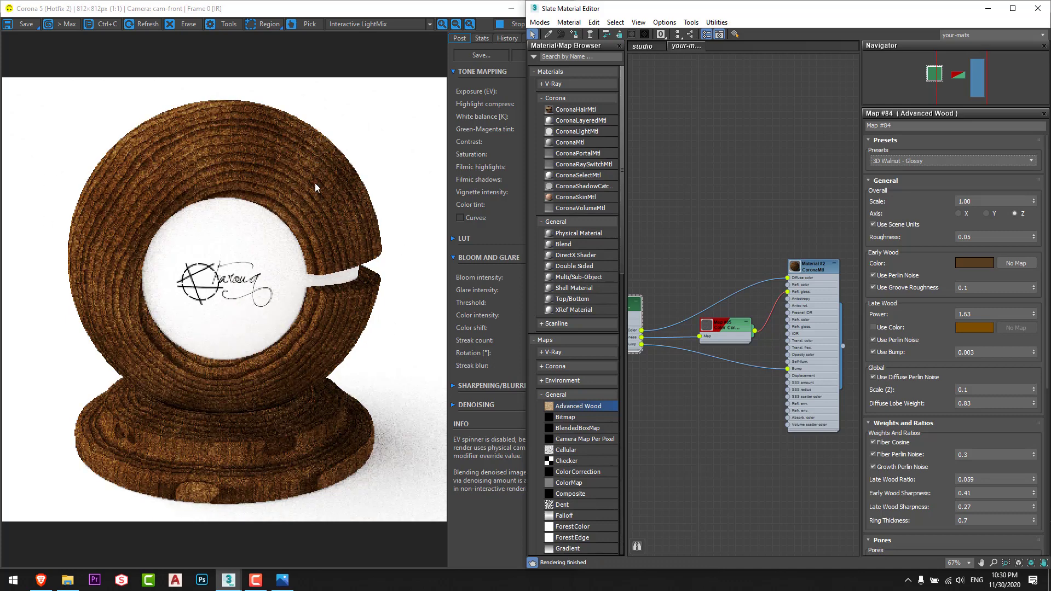
middle_drag(741, 256, 753, 256)
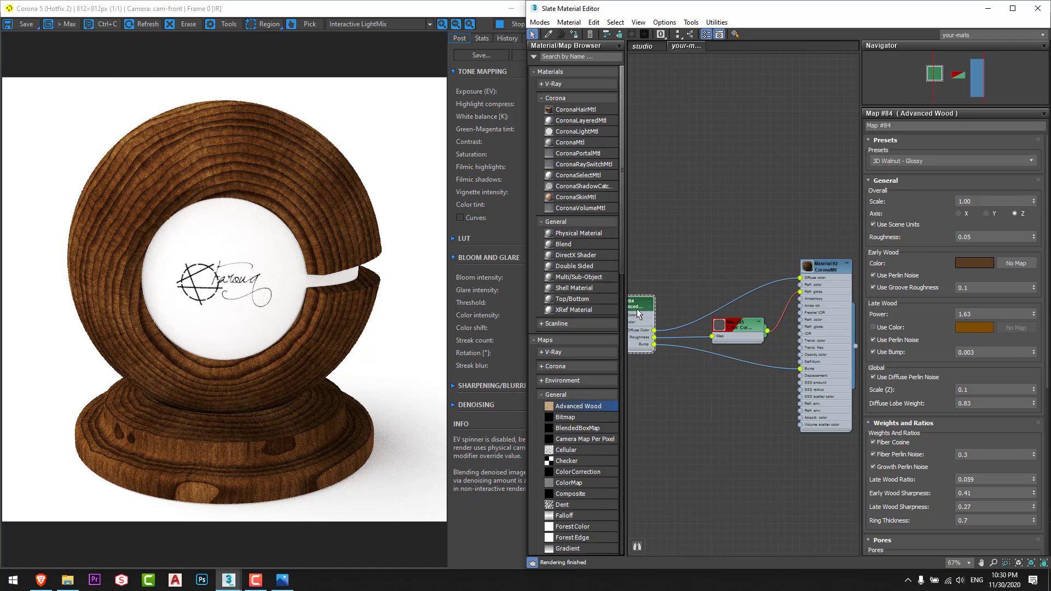
drag(635, 308, 661, 296)
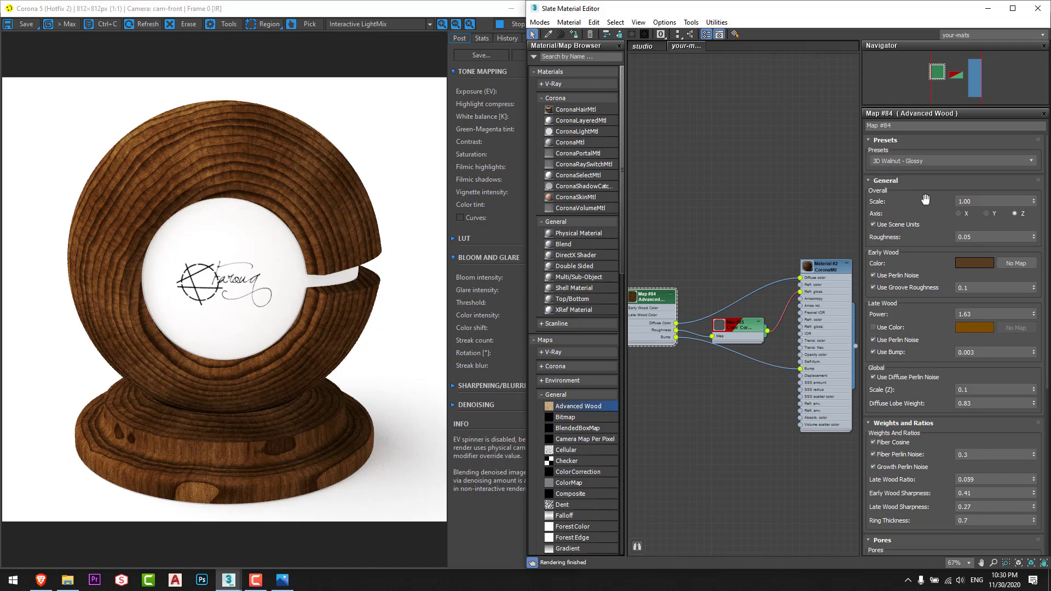
Enable region rendering and draw a render region over the right side of the wooden ball around its notch
drag(931, 193, 934, 182)
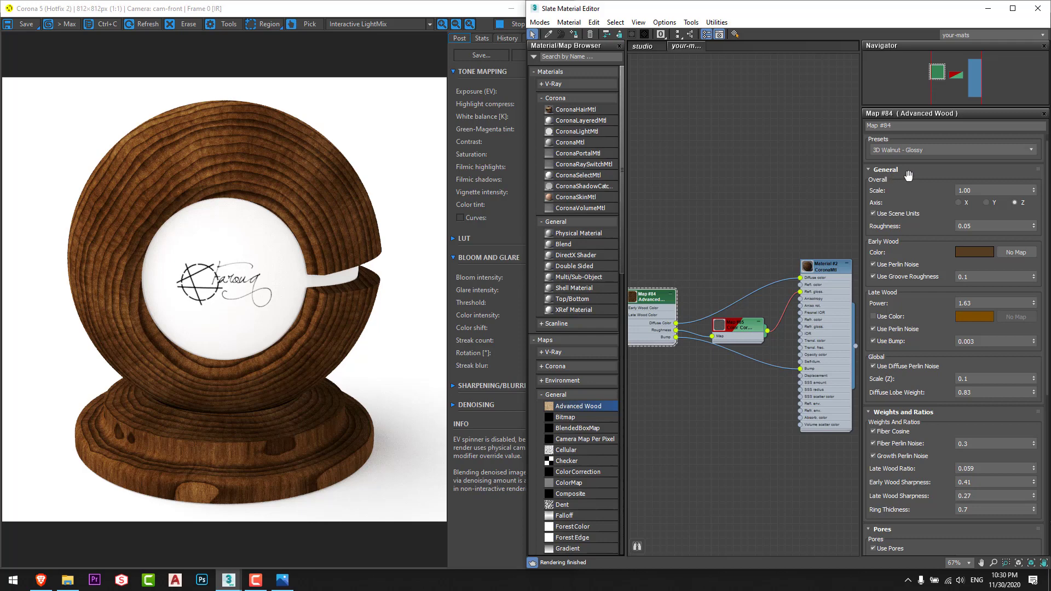
scroll(931, 198, up, 1)
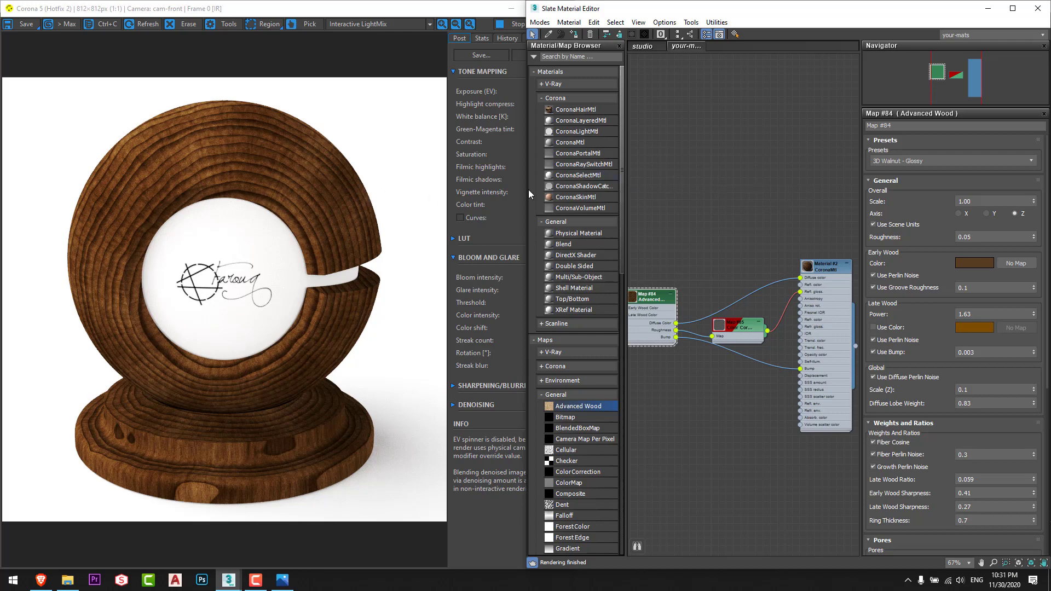
click(256, 25)
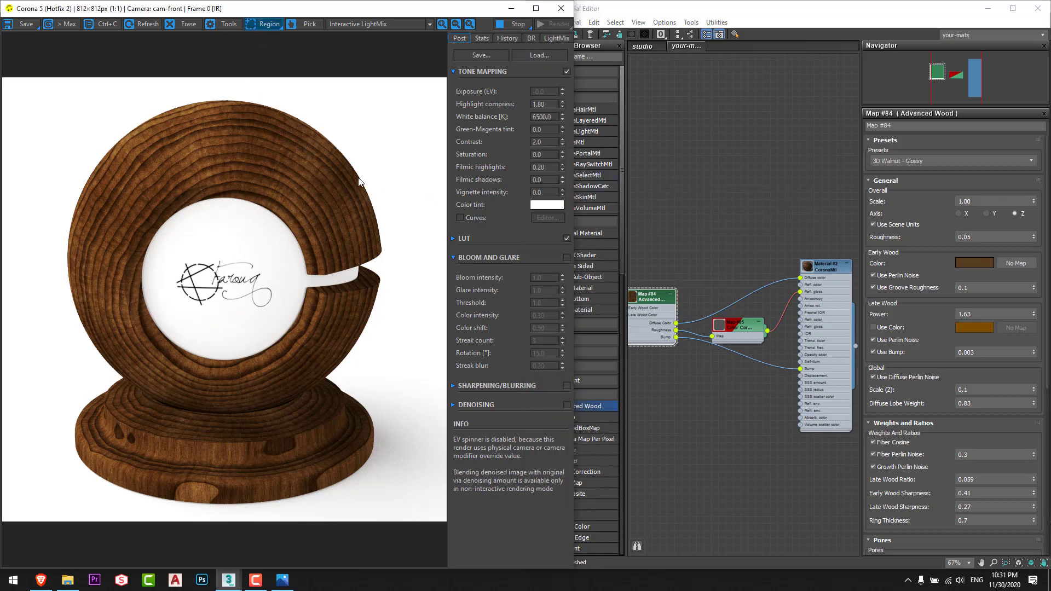
drag(405, 147, 279, 375)
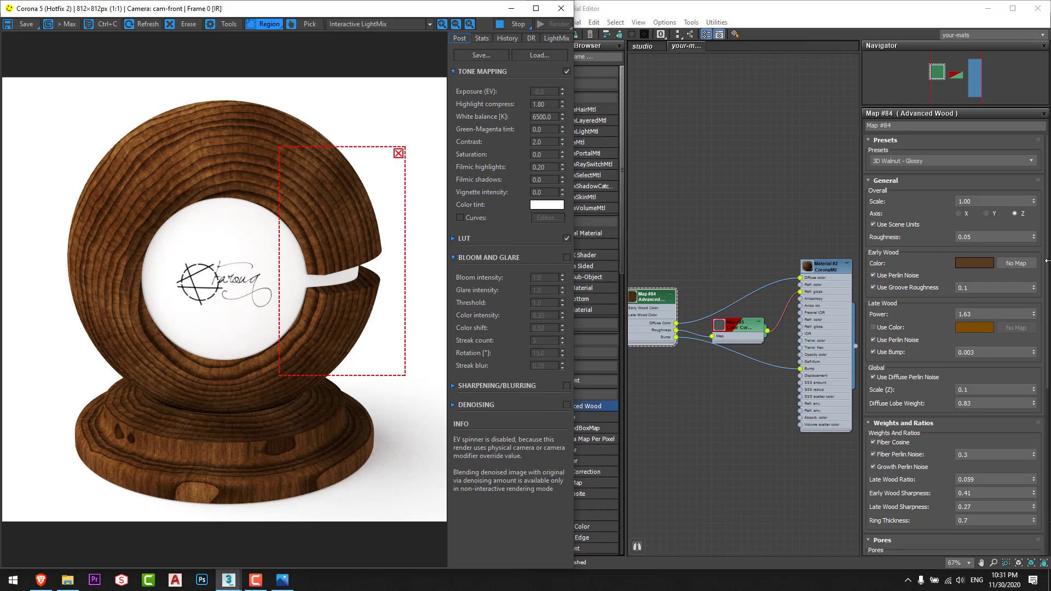
Test overall Scale values of 2 and 5 on the Advanced Wood map, and settle on 0.5
click(909, 204)
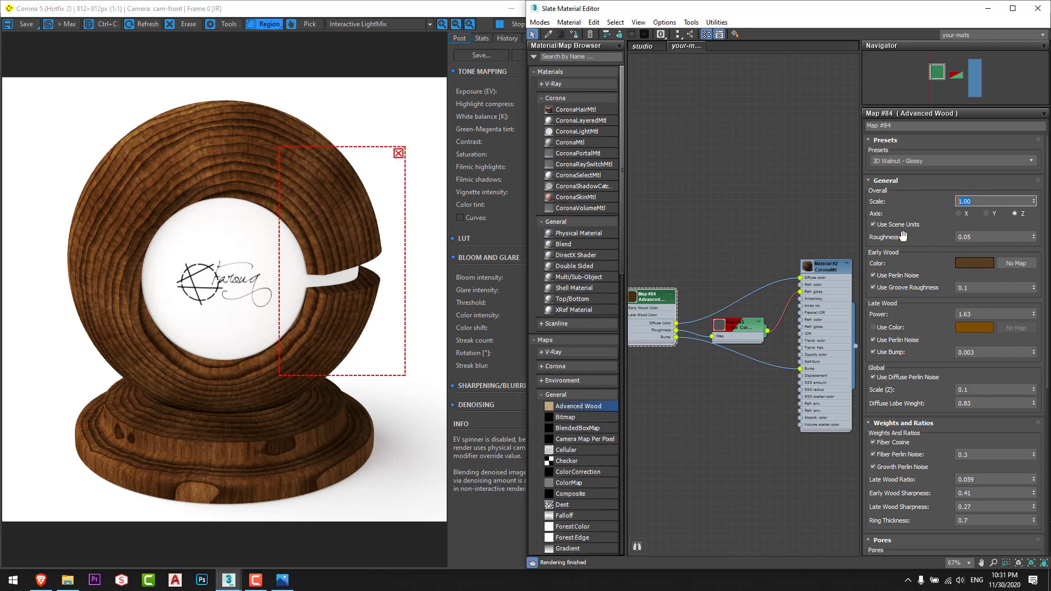
text(2)
key(Return)
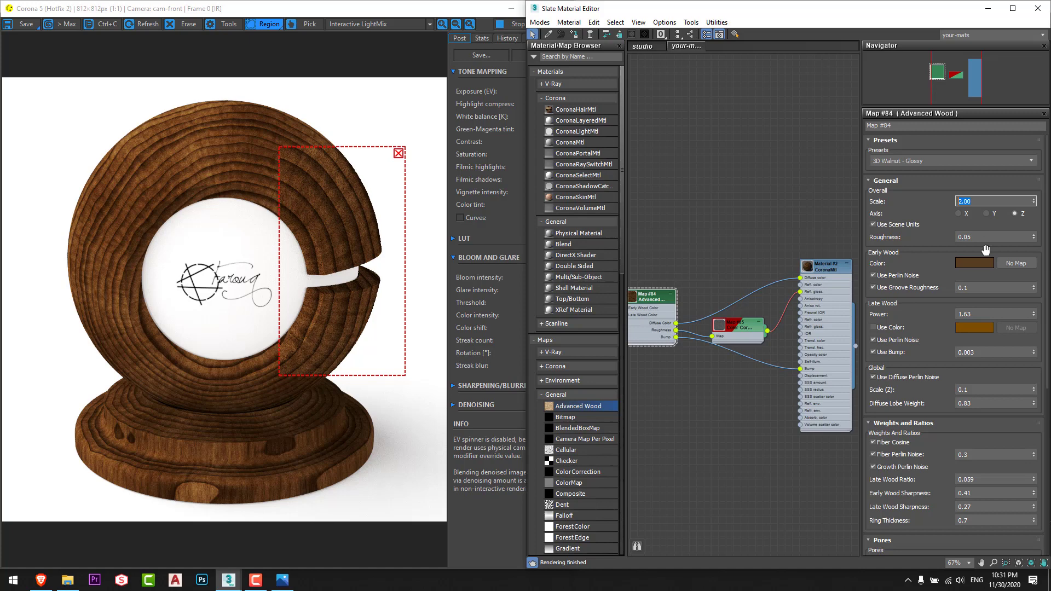
text(5)
key(Return)
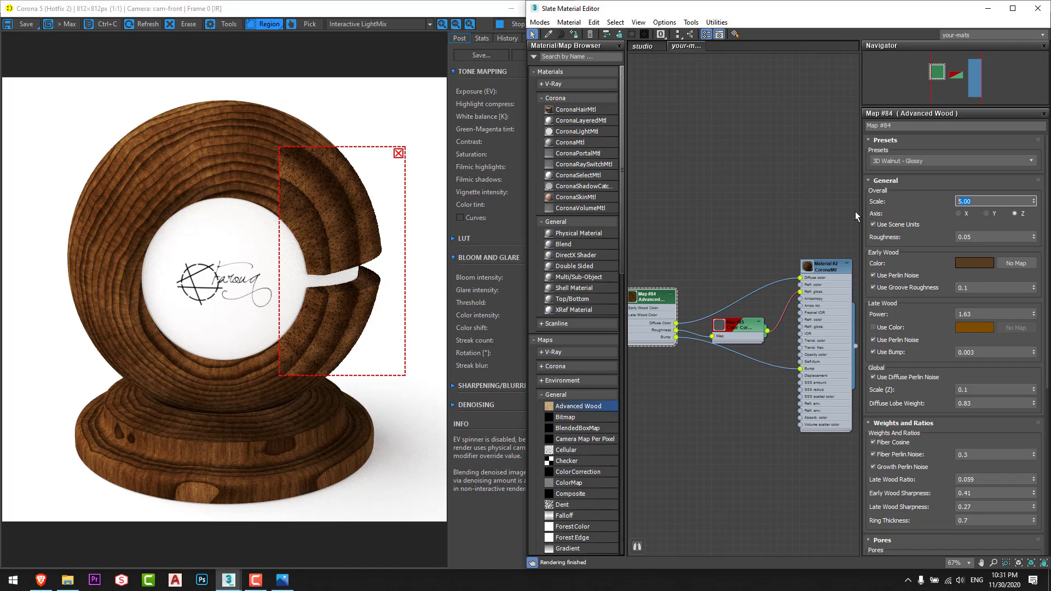
text(0.5)
key(Return)
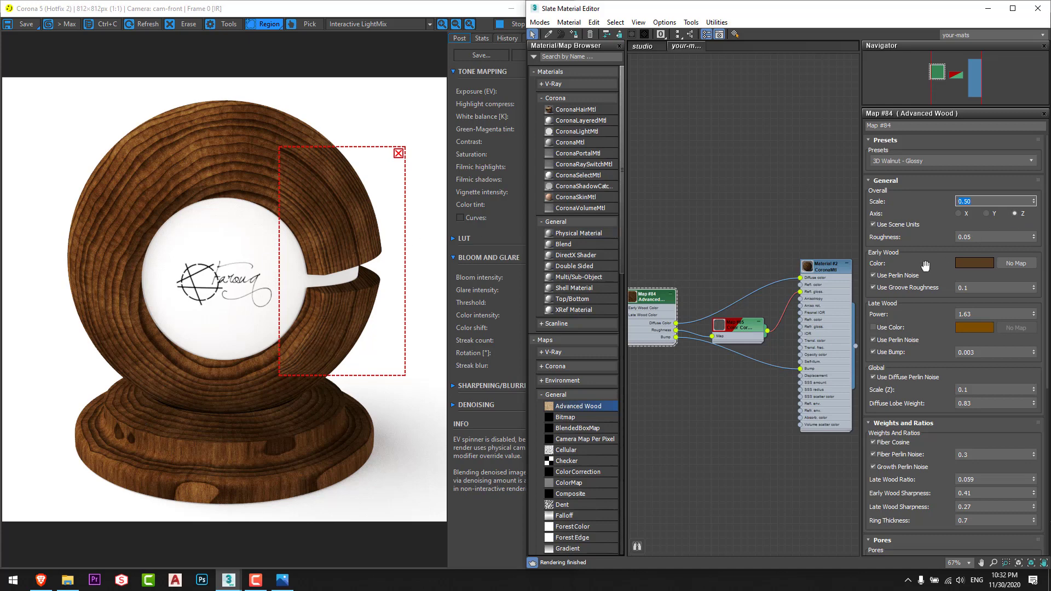
Replace the render region on the ball with one covering the left part of the model's base
click(132, 446)
drag(79, 363, 205, 511)
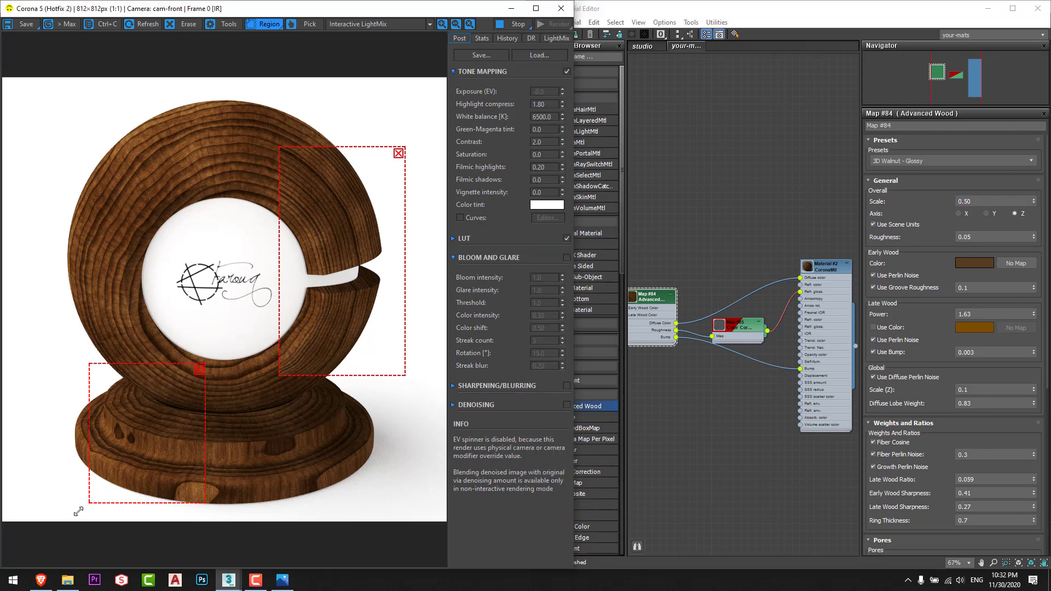
click(399, 154)
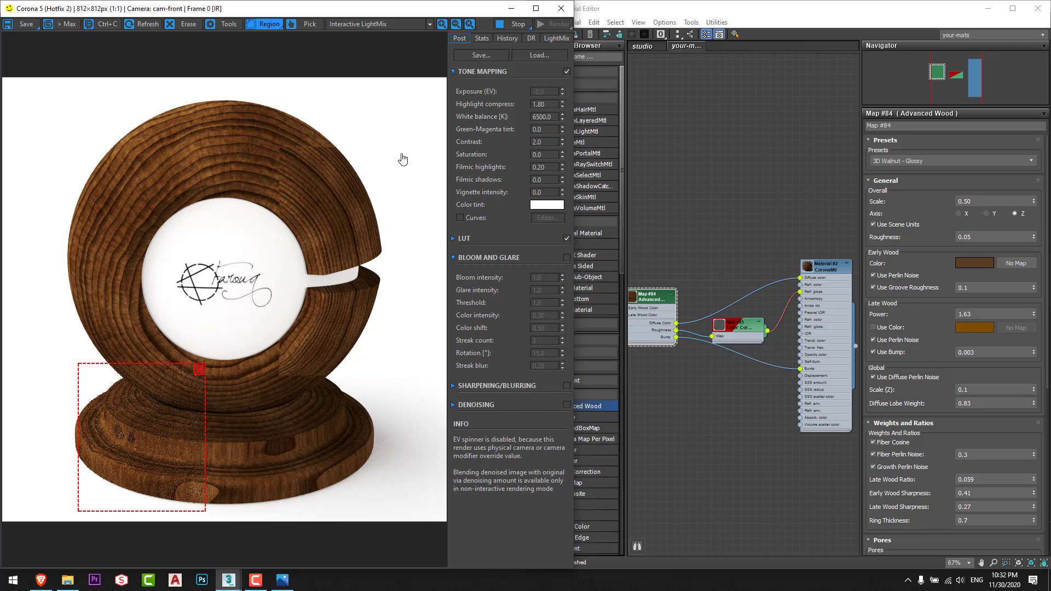
drag(153, 415, 142, 406)
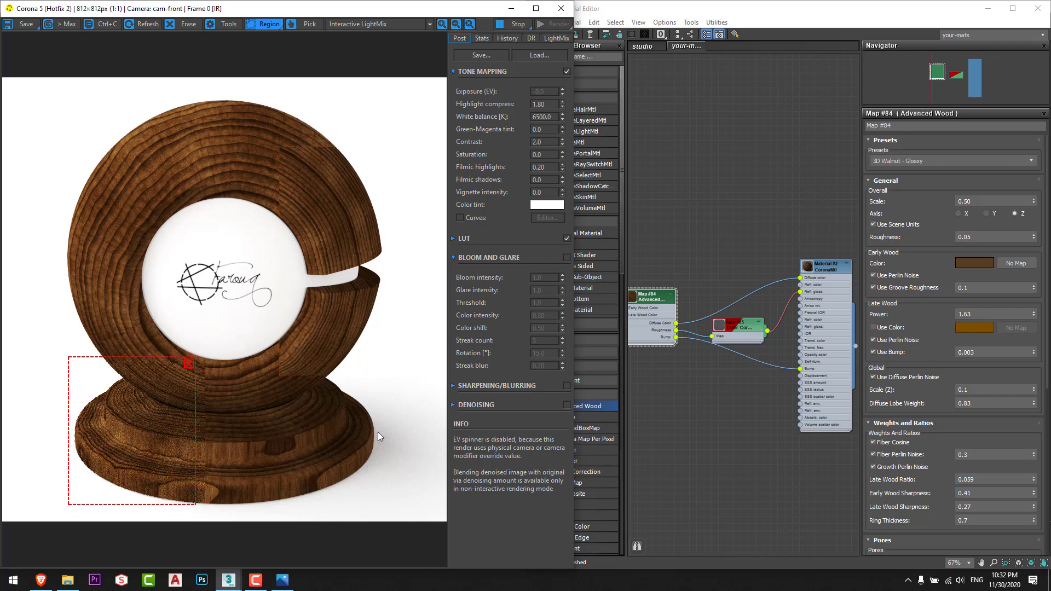
Try the wood's Y and X axes, adding a second render region over the right part of the base for comparison
click(987, 216)
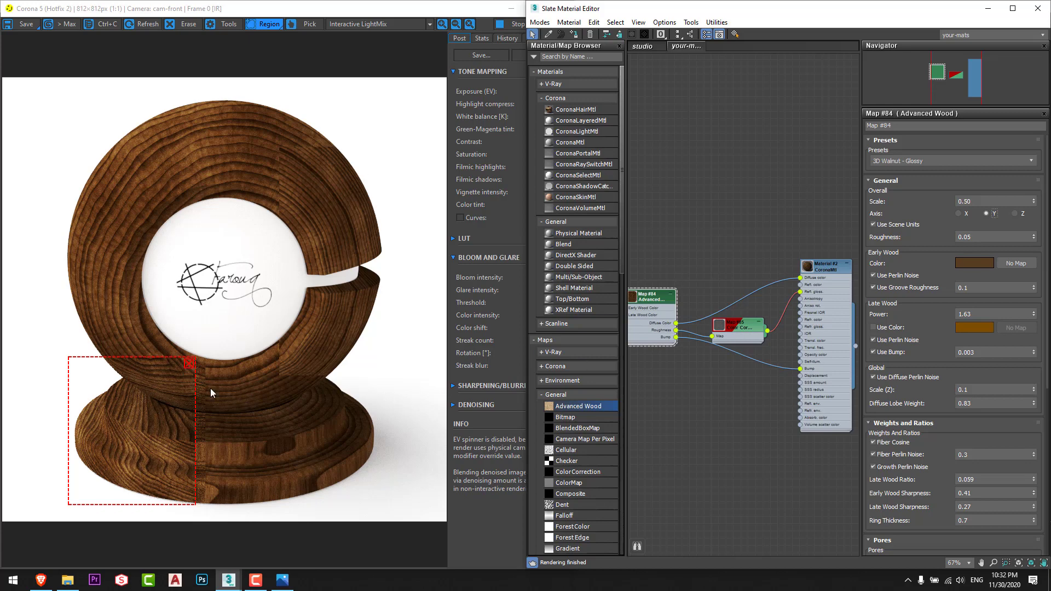
drag(400, 364, 252, 503)
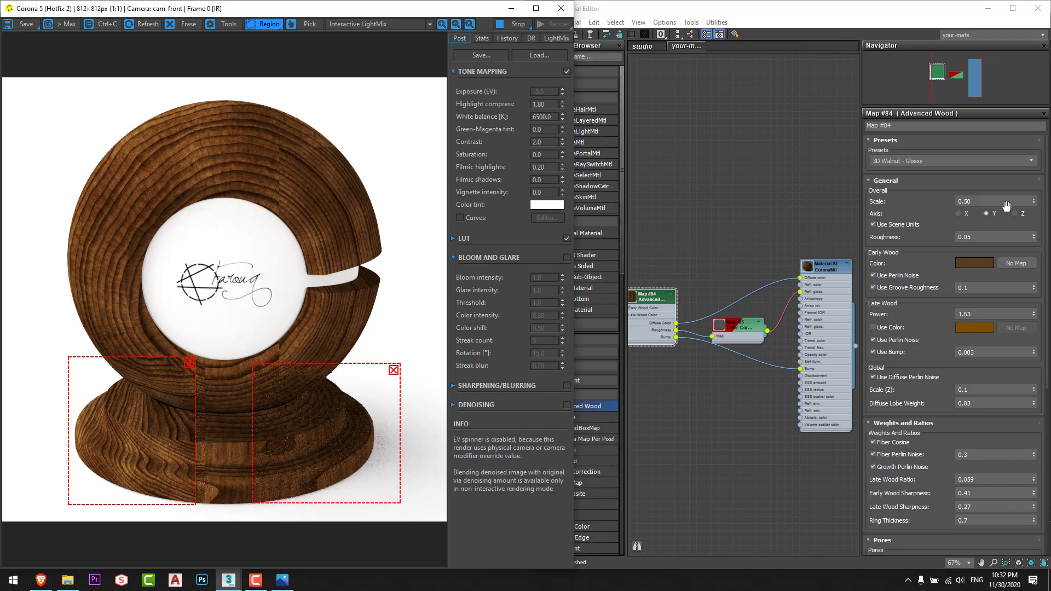
click(961, 215)
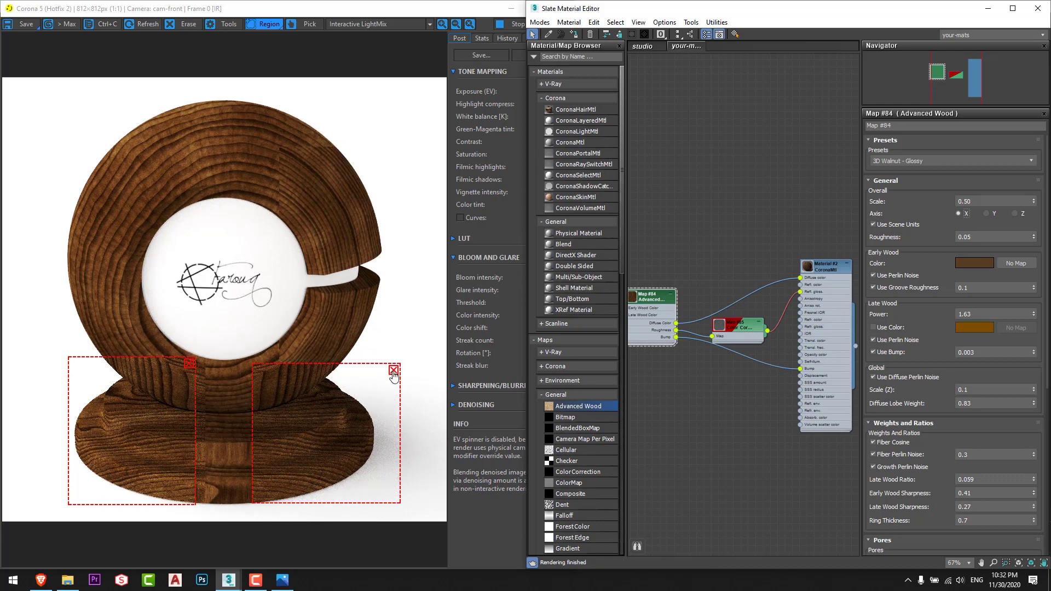
Remove both render regions from the base so the whole model renders
click(188, 376)
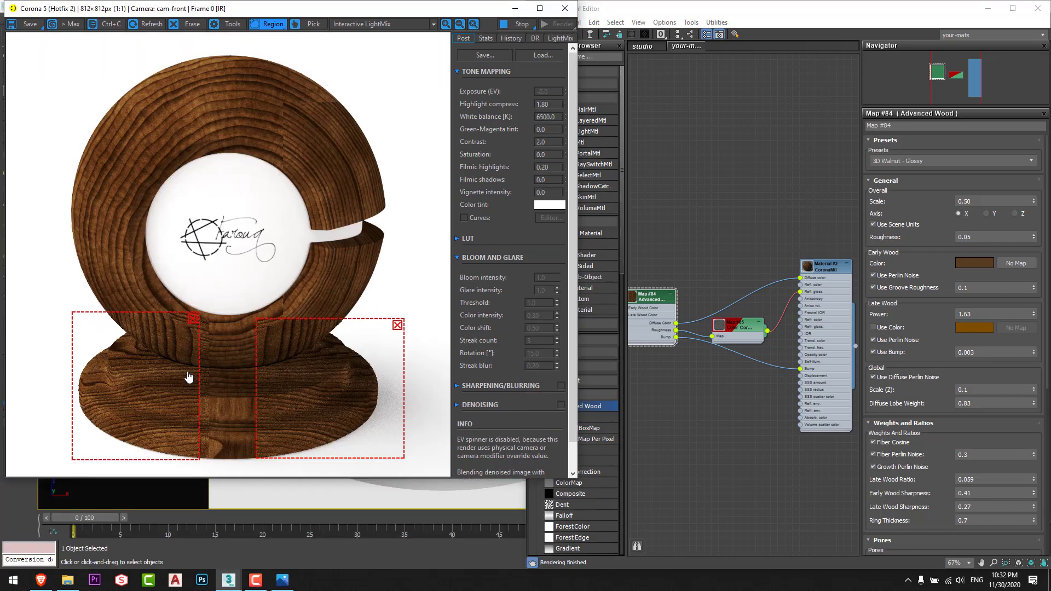
click(397, 325)
click(193, 318)
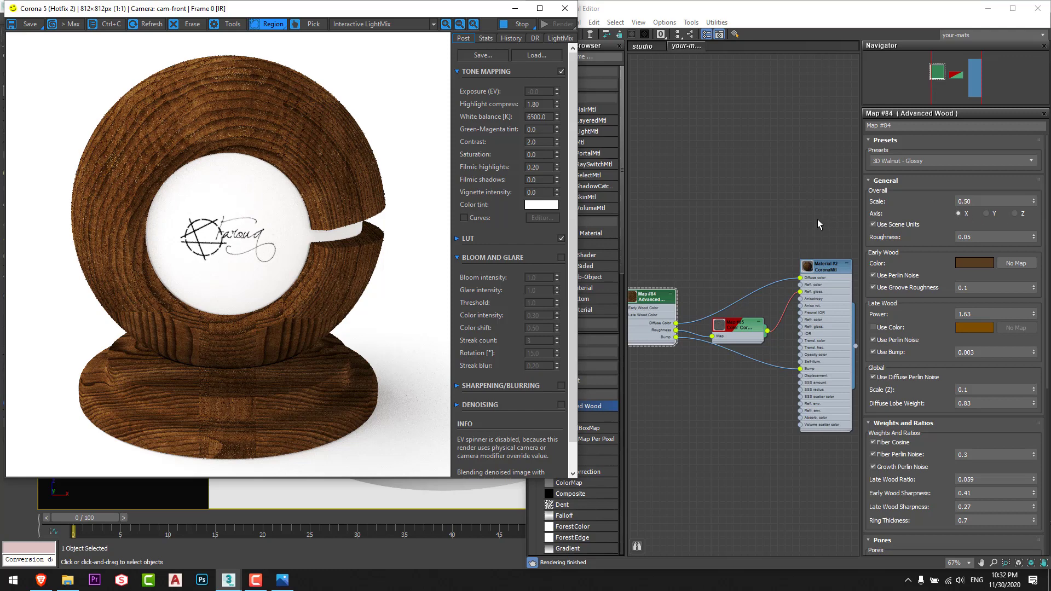
Compare the X and Z grain axes on the full model and set the Advanced Wood axis to Z
click(1013, 214)
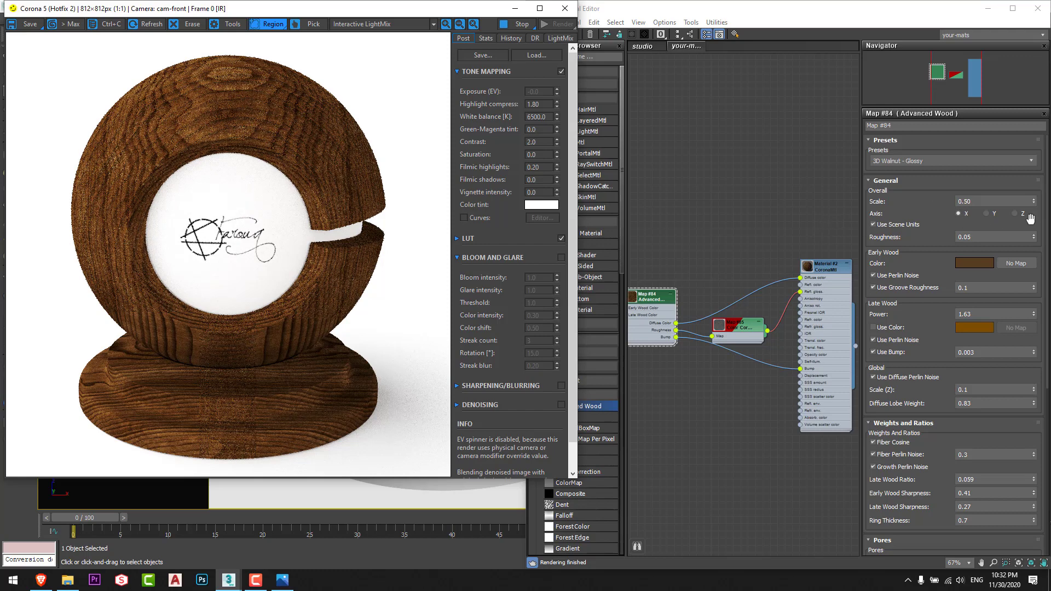
click(958, 214)
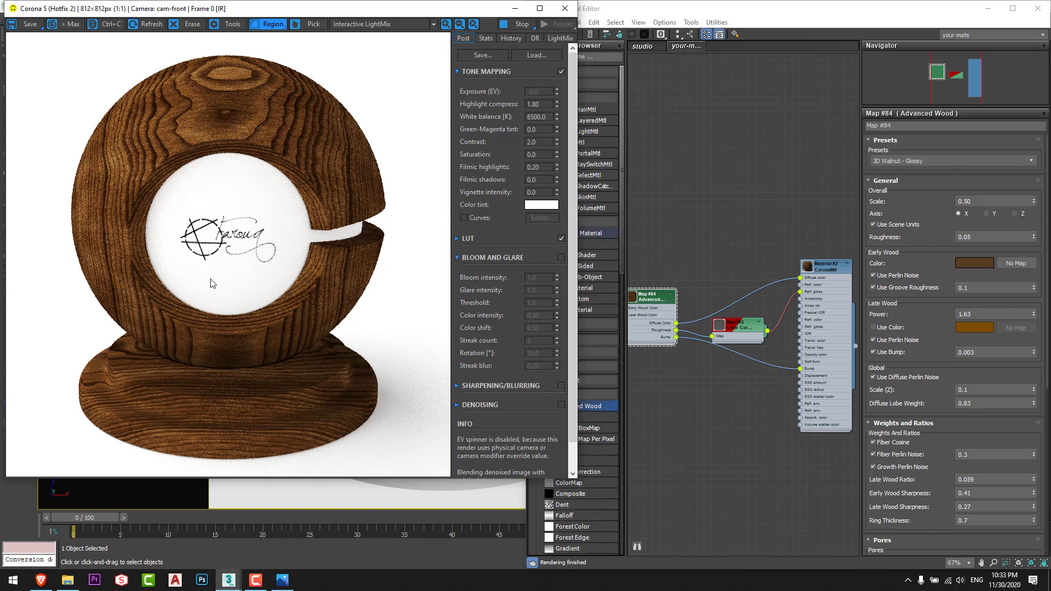
click(1015, 214)
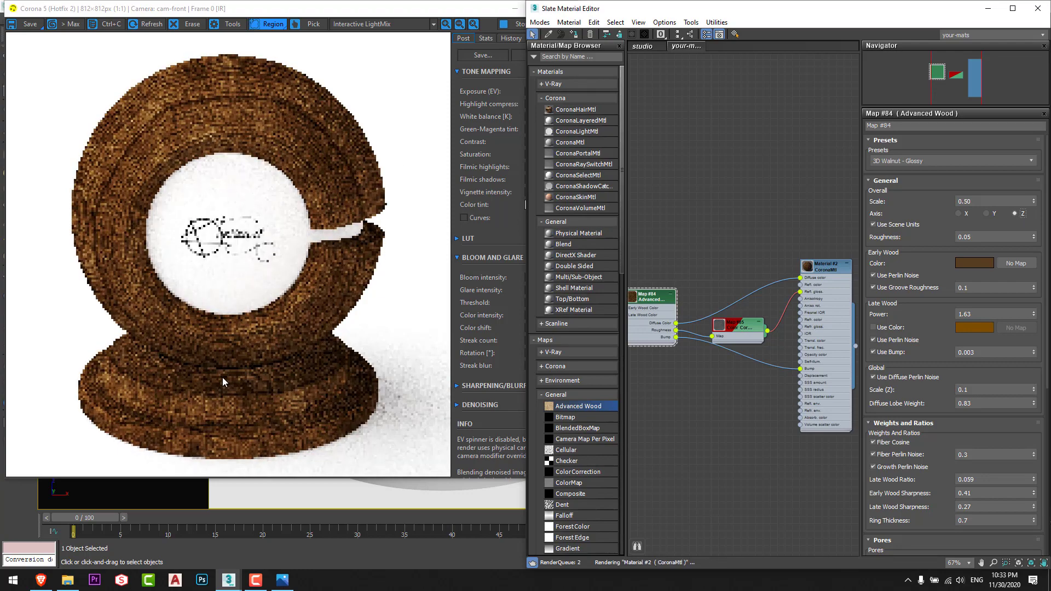
Examine the Early Wood and Late Wood settings against a close-up of the grain on the ball's upper part in the render
scroll(924, 230, down, 2)
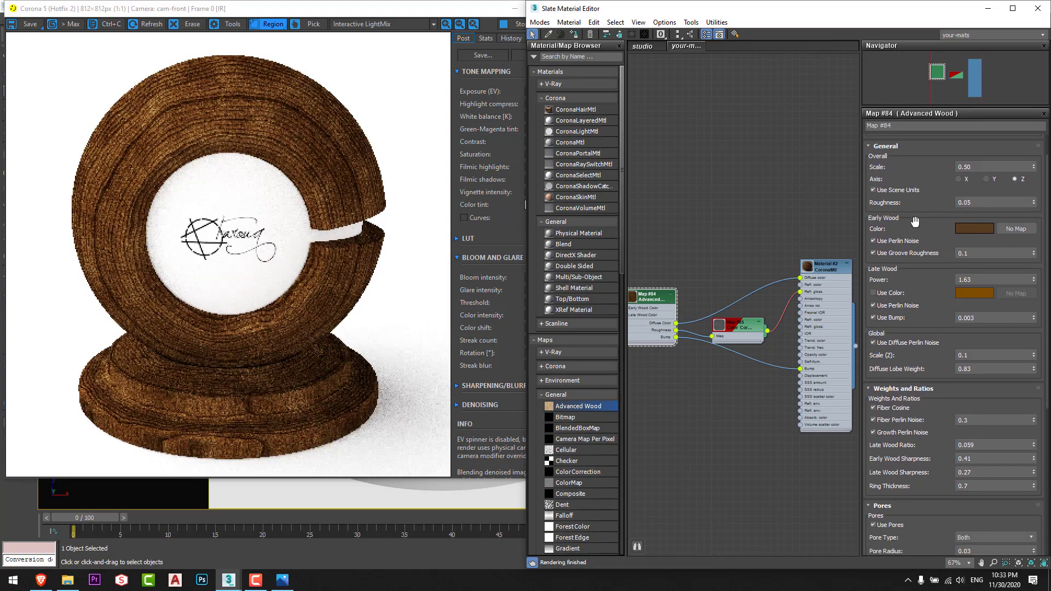
drag(923, 223, 923, 217)
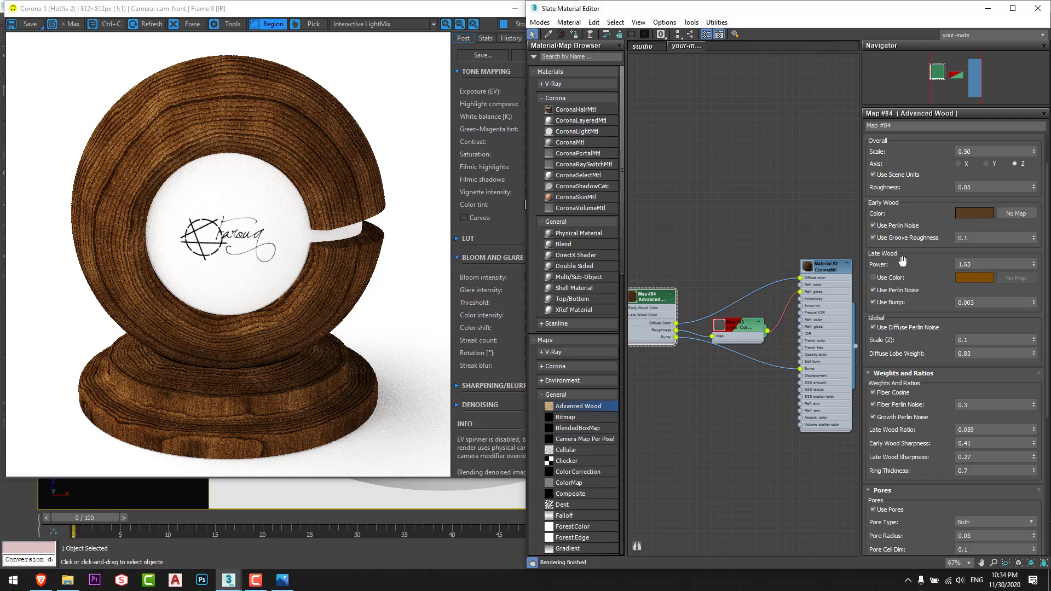
scroll(261, 143, up, 1)
middle_drag(261, 143, 255, 244)
scroll(264, 218, up, 1)
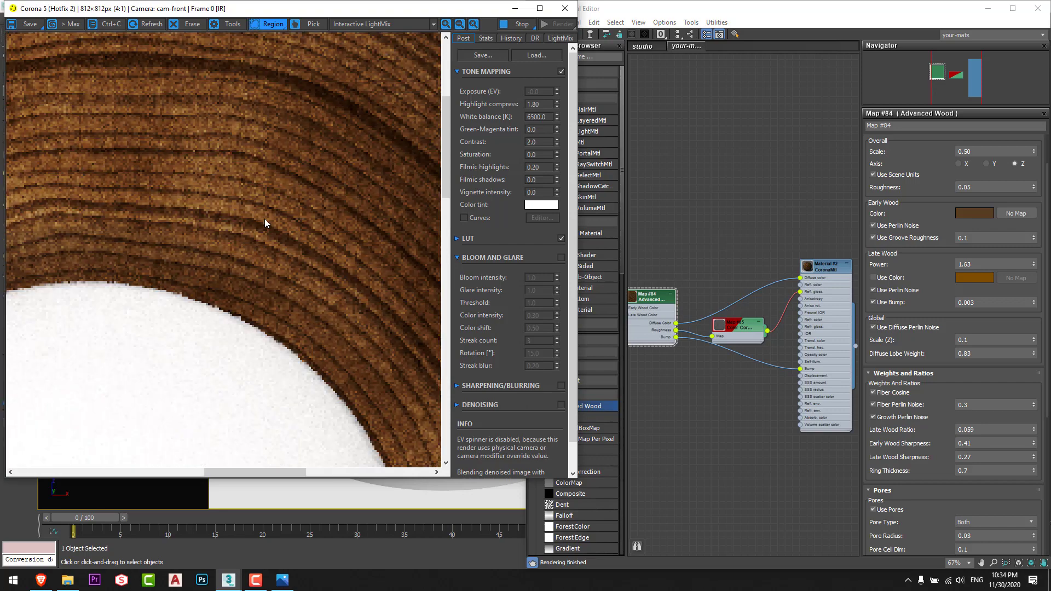
Enable the custom Late Wood color and compare the resulting rings across the ball in the render
scroll(265, 219, down, 1)
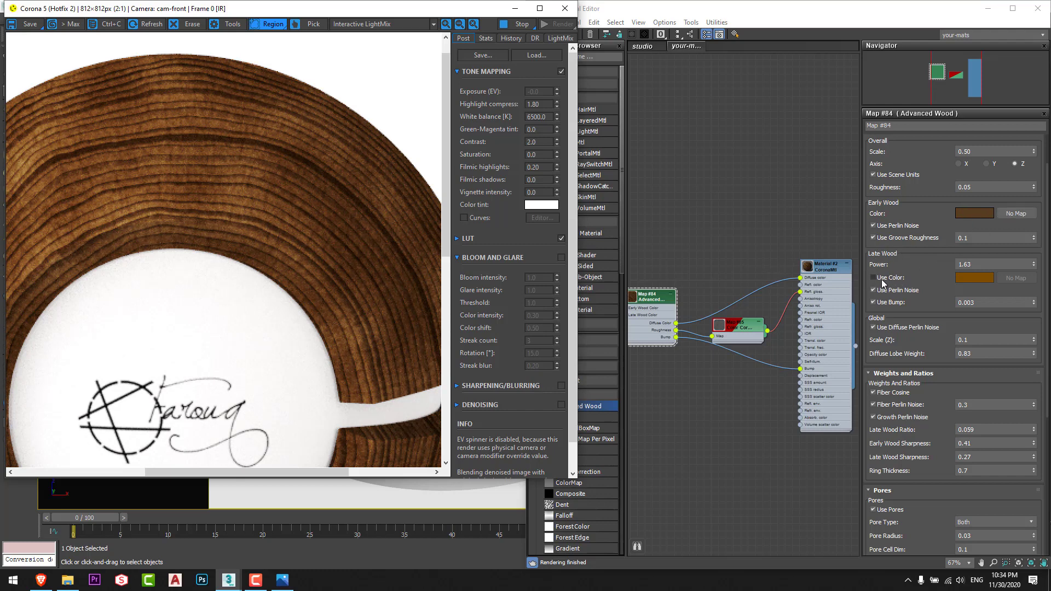
click(872, 278)
scroll(221, 219, down, 1)
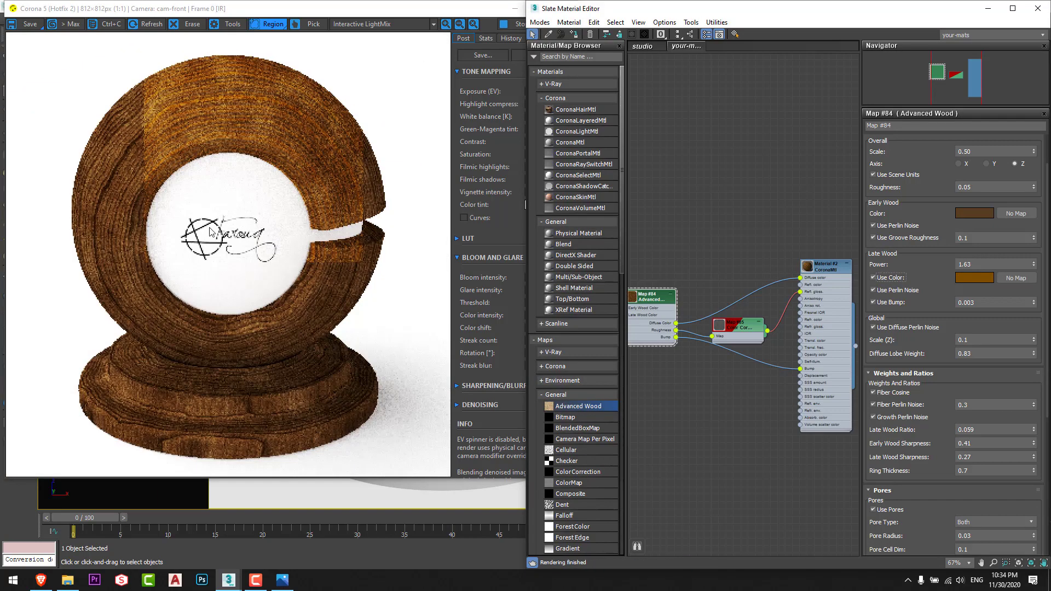
scroll(228, 144, up, 1)
middle_drag(233, 155, 210, 255)
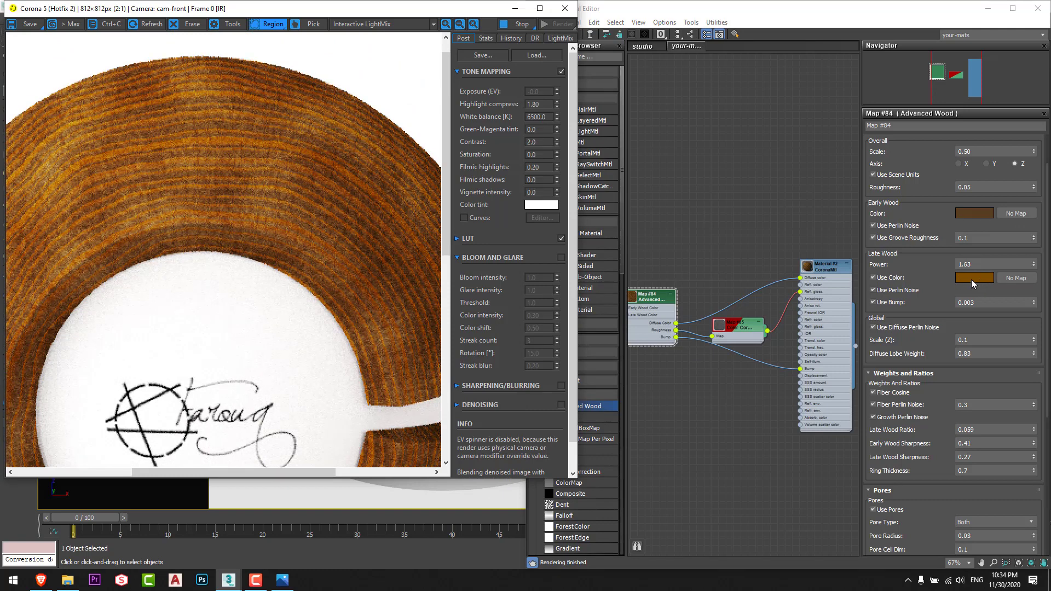
middle_drag(330, 231, 402, 226)
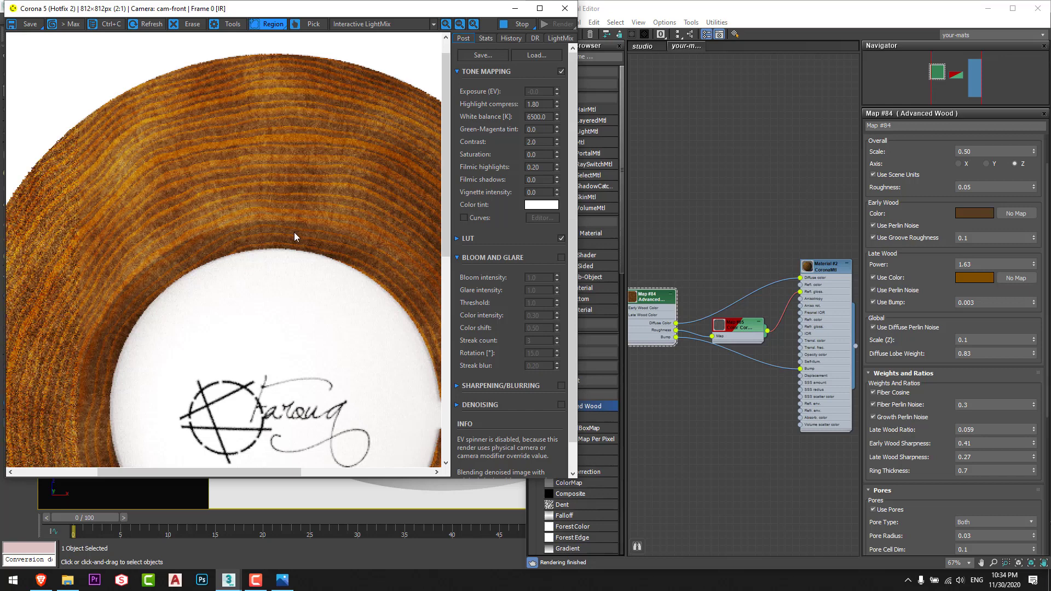
middle_drag(296, 237, 266, 241)
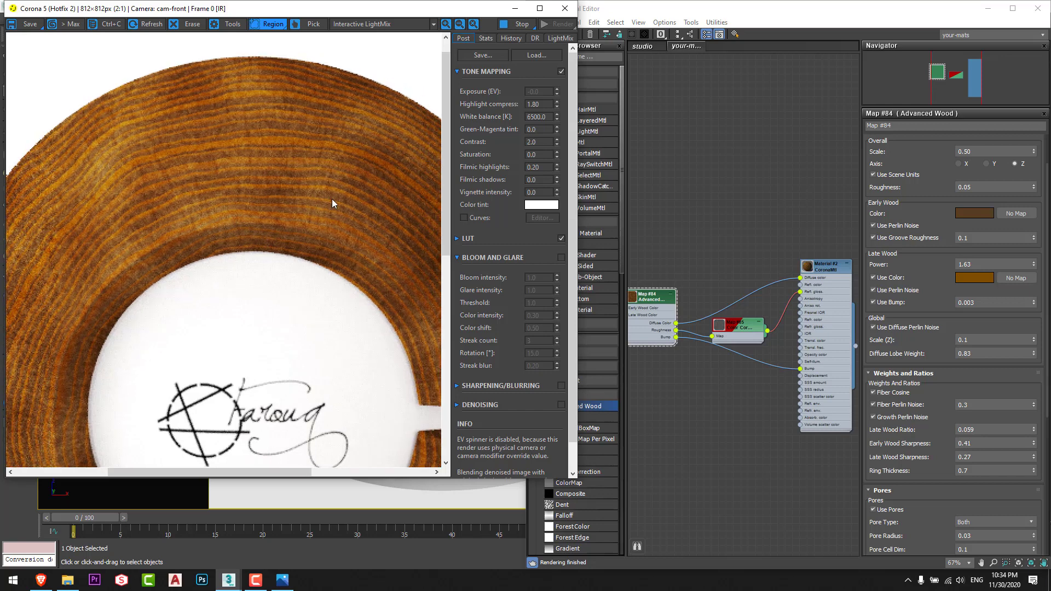
scroll(309, 251, down, 1)
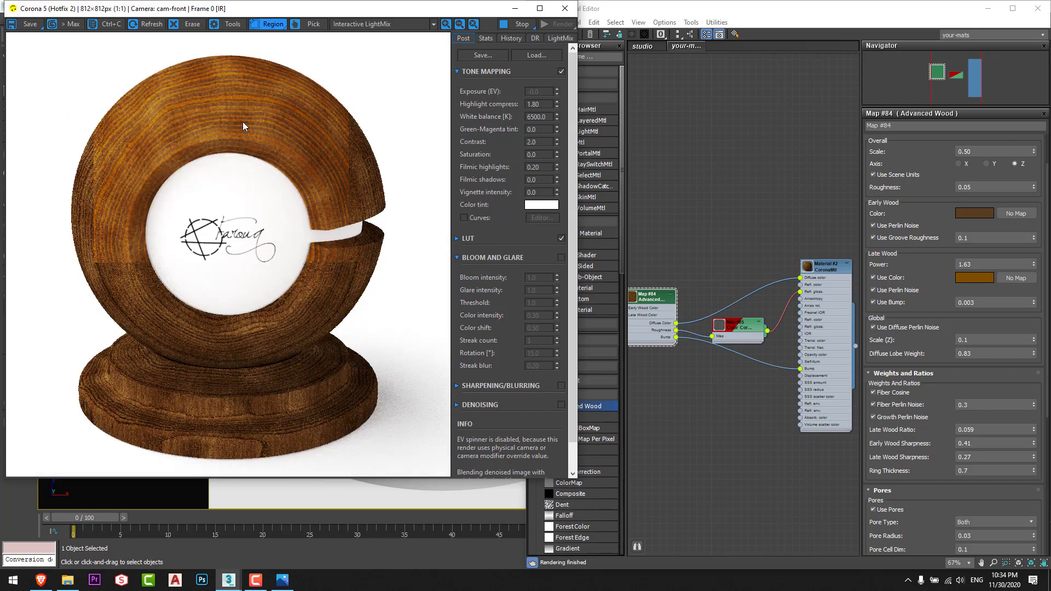
scroll(195, 121, up, 1)
middle_drag(211, 175, 183, 240)
Darken the Early Wood color to hue 16, saturation 238 and value 22
click(973, 217)
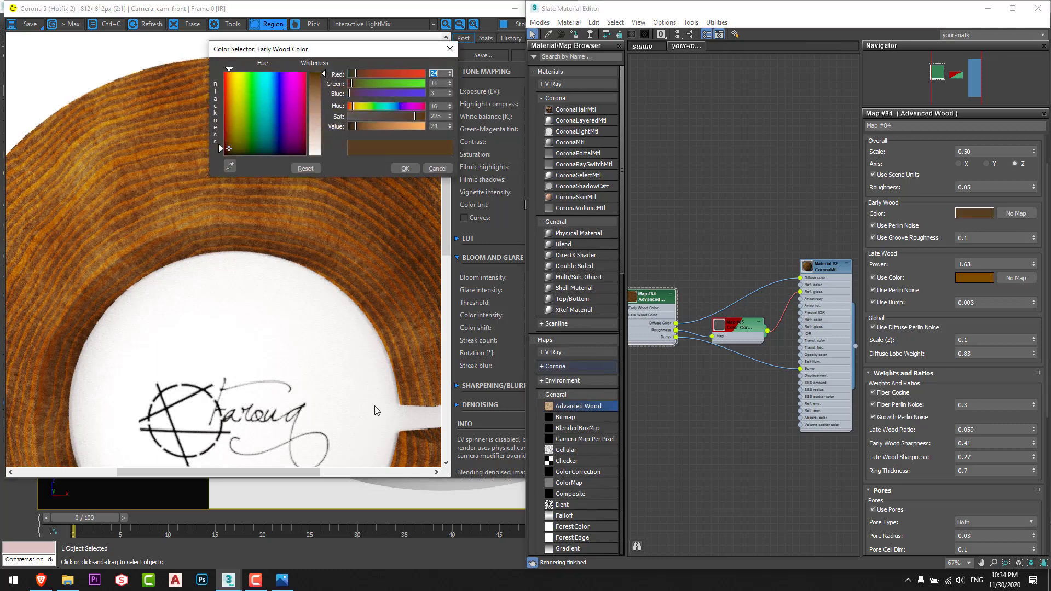
drag(322, 55, 733, 83)
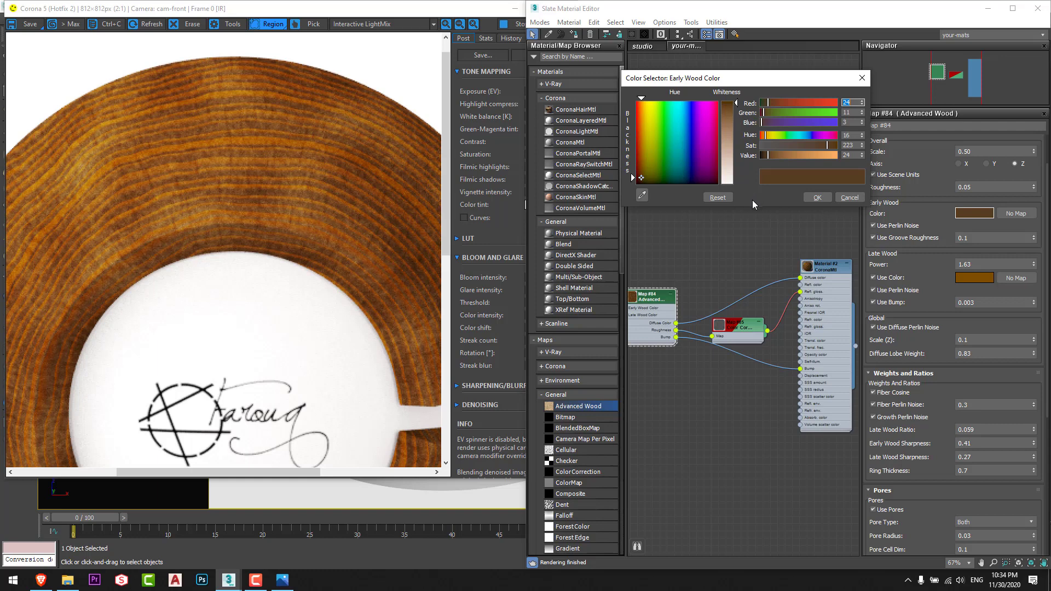
mouse_move(722, 79)
mouse_down()
mouse_move(709, 84)
mouse_move(710, 64)
mouse_up()
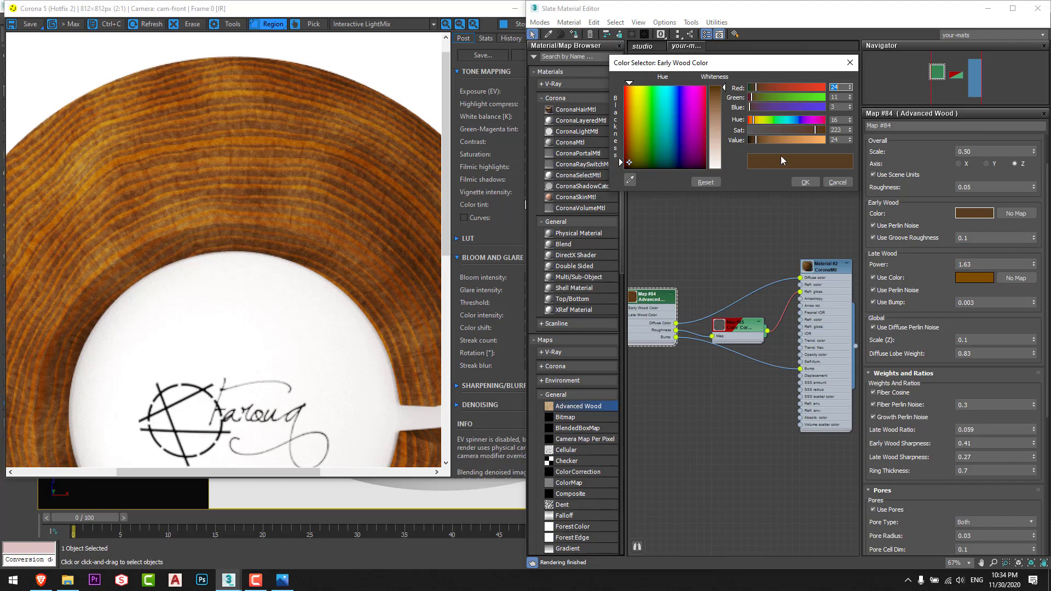
mouse_move(755, 141)
mouse_down()
mouse_move(768, 140)
mouse_move(753, 140)
mouse_up()
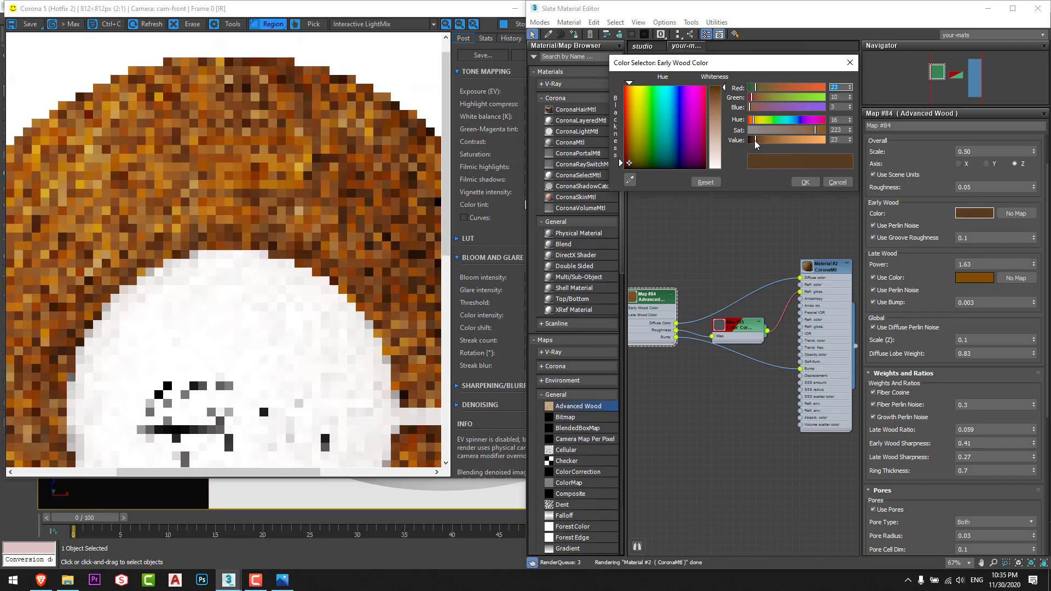
click(819, 132)
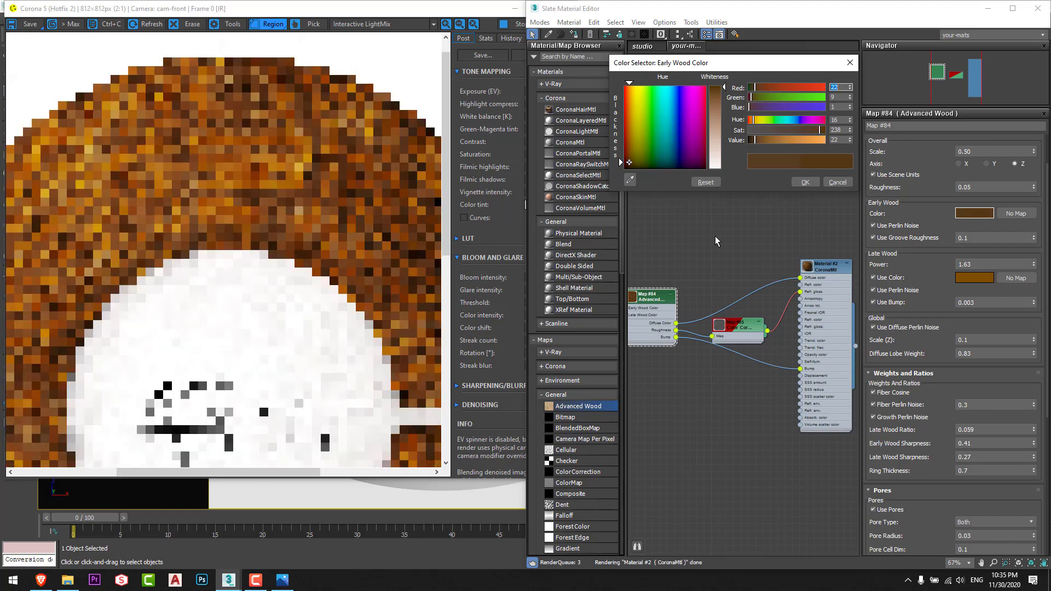
click(793, 185)
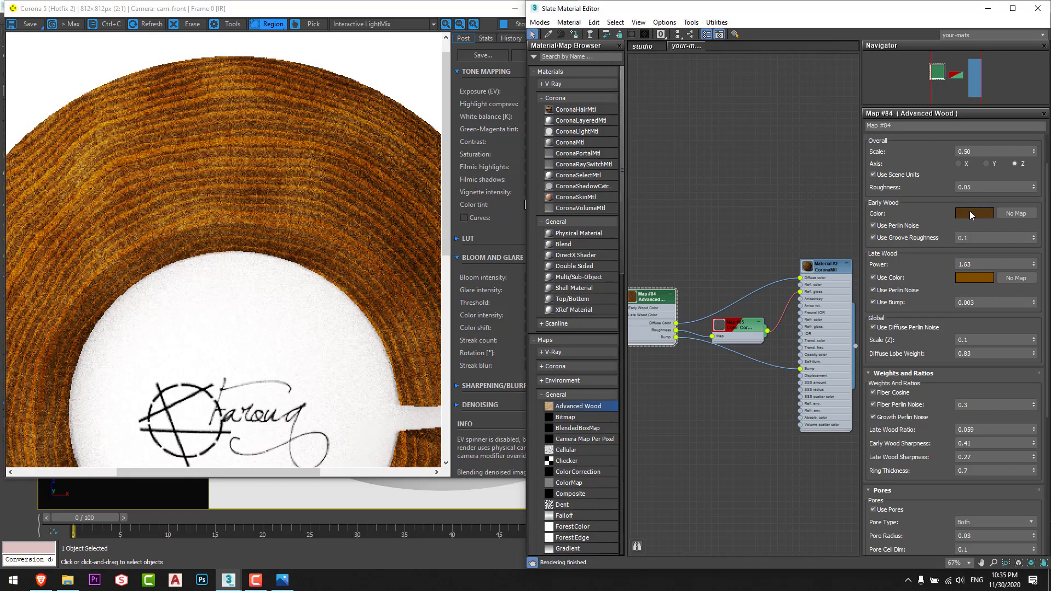
Paste the Early Wood color into the Late Wood color and adjust it to hue 16, saturation 231, value 25
right_click(966, 278)
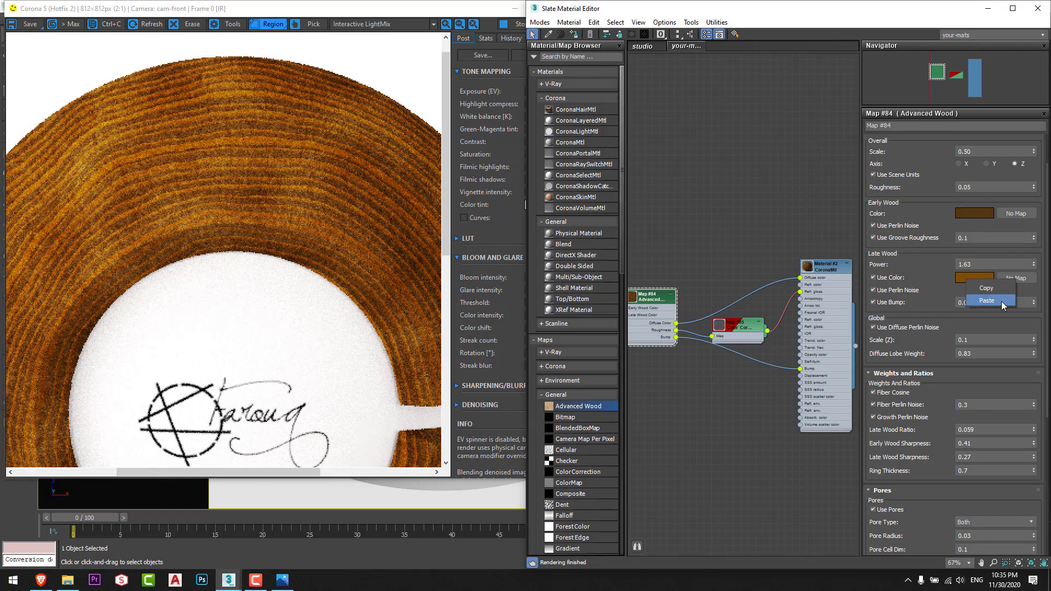
click(987, 301)
click(974, 278)
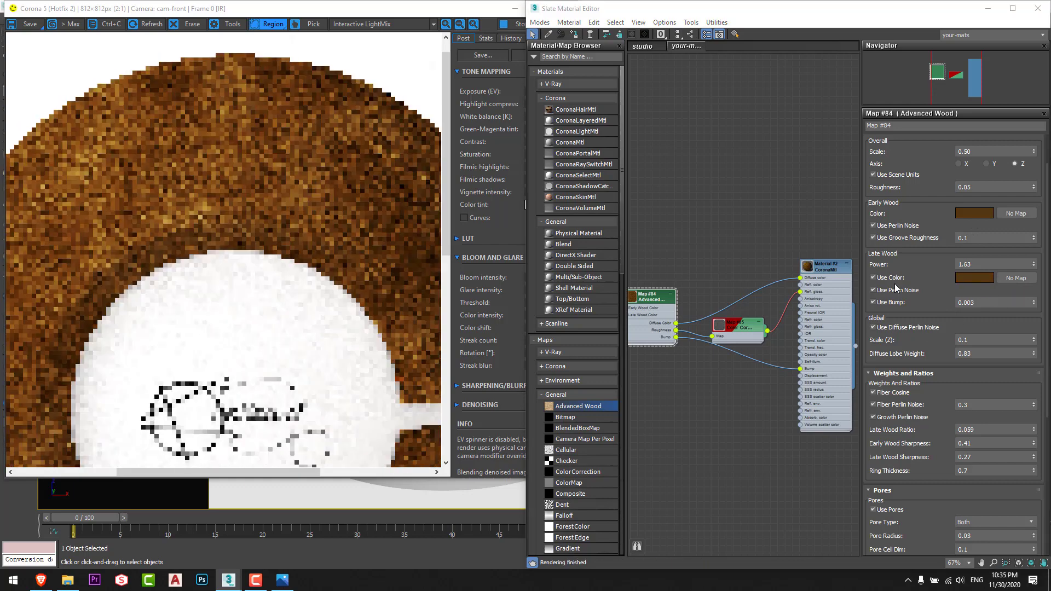
click(758, 140)
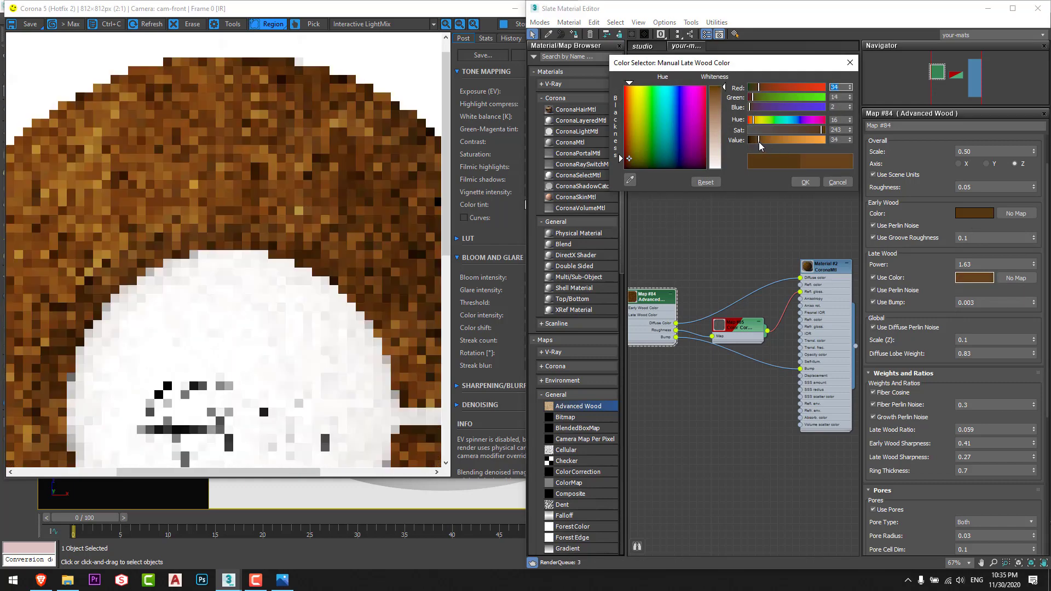
click(756, 141)
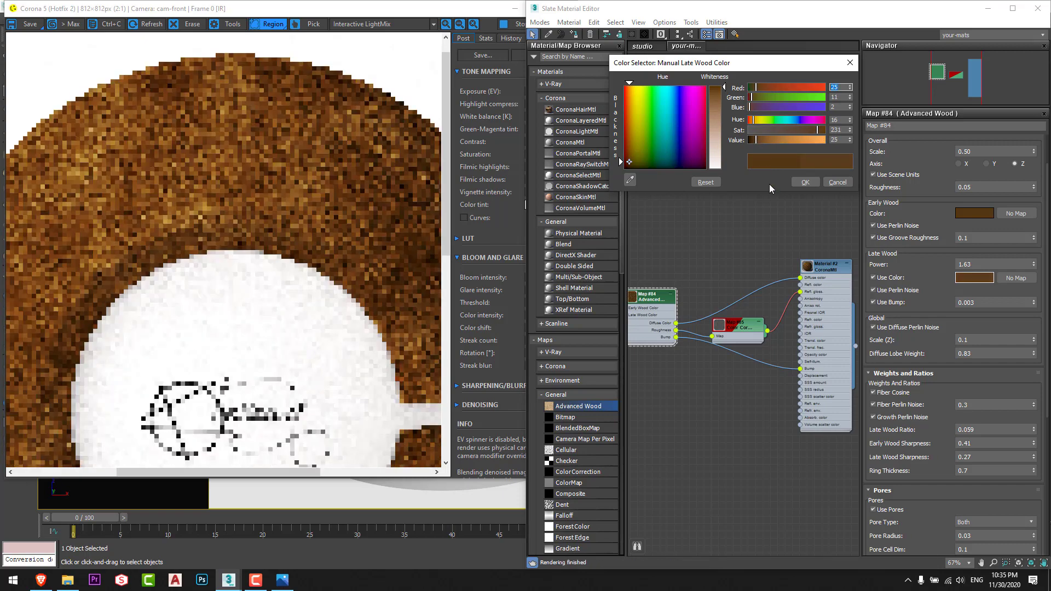
click(805, 182)
scroll(261, 296, down, 1)
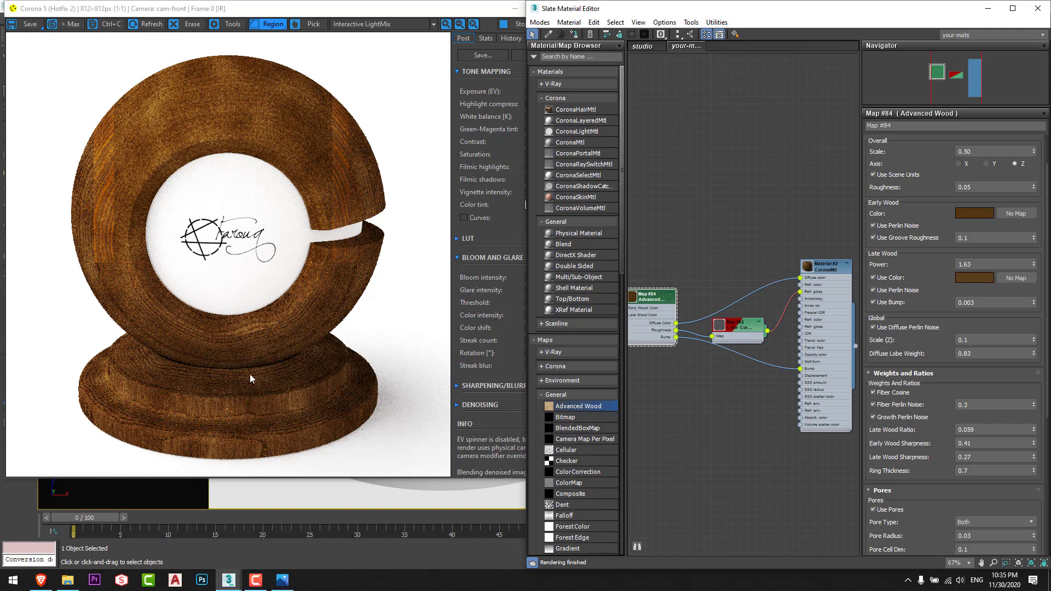
Set the Advanced Wood axis to X and its overall scale to 1
click(962, 164)
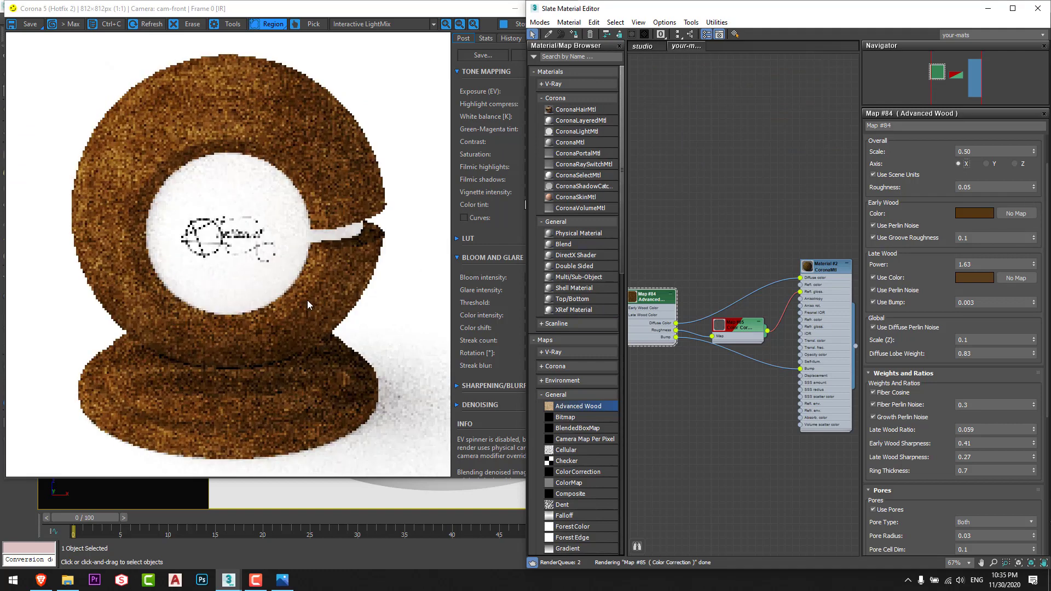
click(985, 151)
text(1)
key(Return)
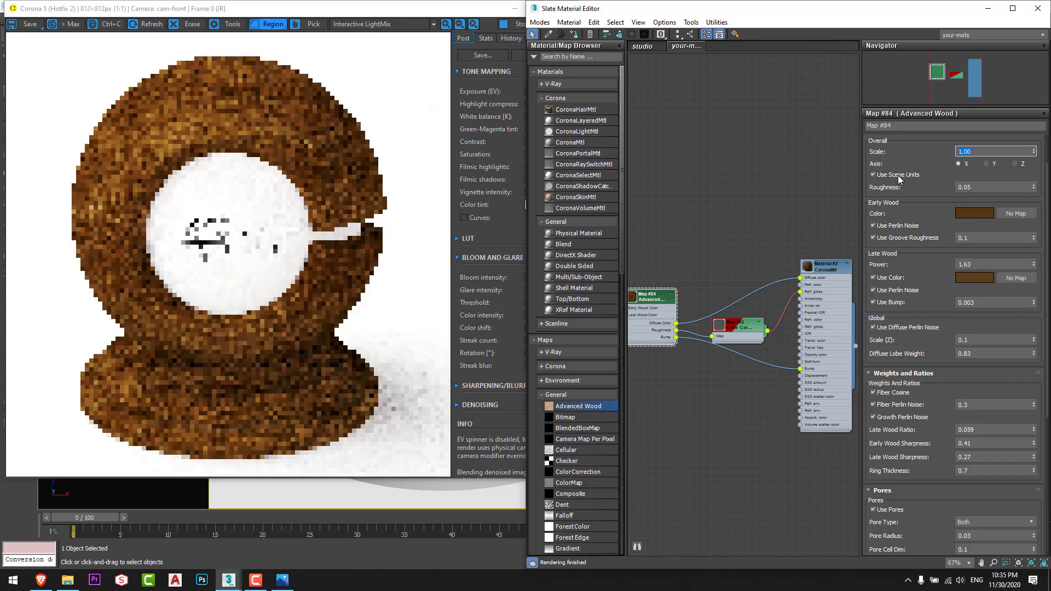
Add a render region around the base and examine its wood grain up close
click(399, 356)
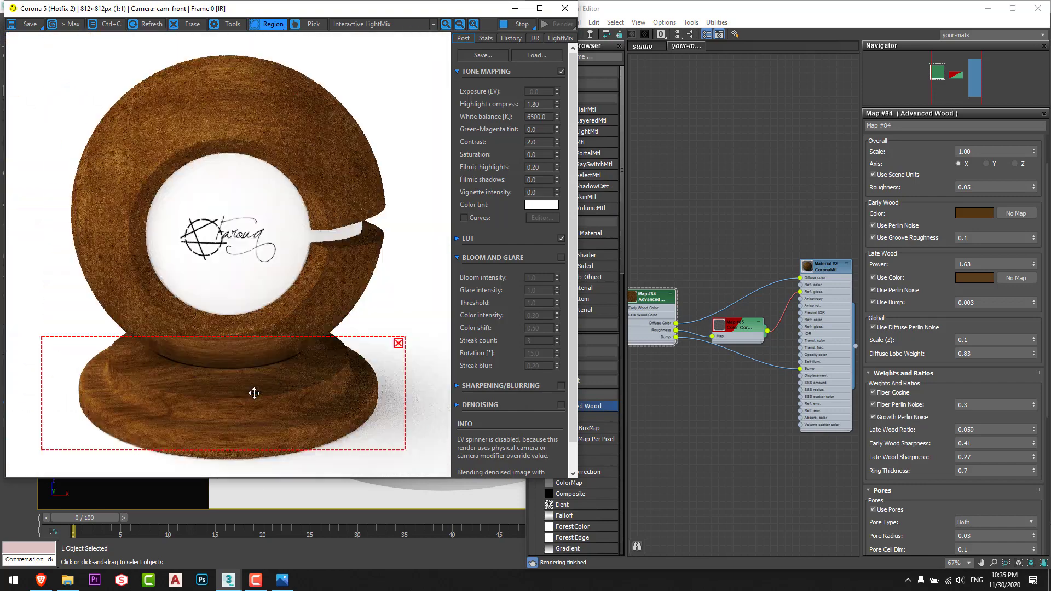
scroll(218, 425, up, 1)
middle_drag(213, 418, 304, 354)
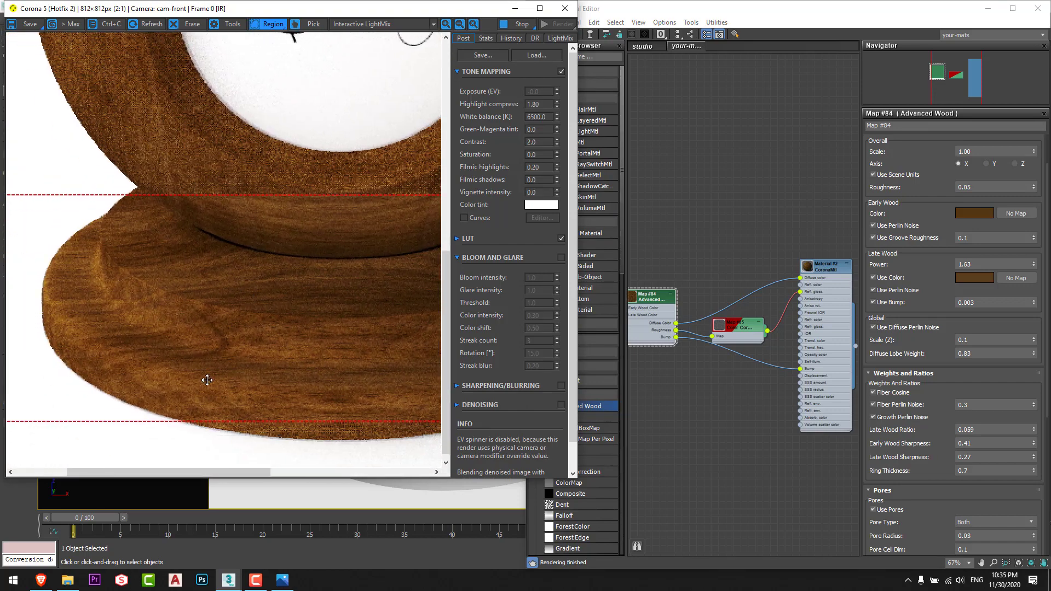
scroll(290, 353, down, 1)
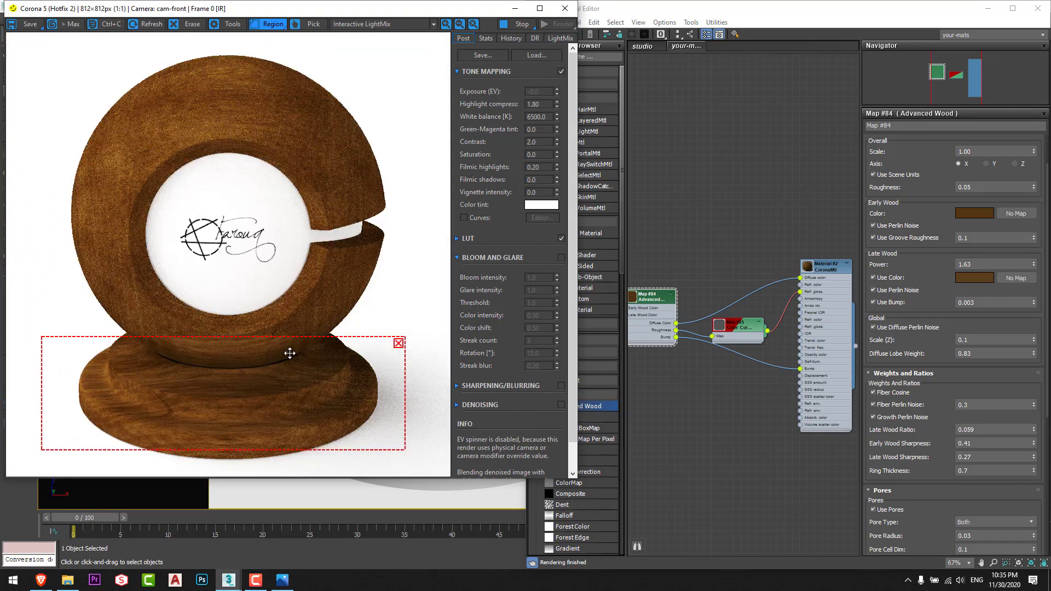
scroll(182, 419, up, 1)
scroll(993, 203, down, 1)
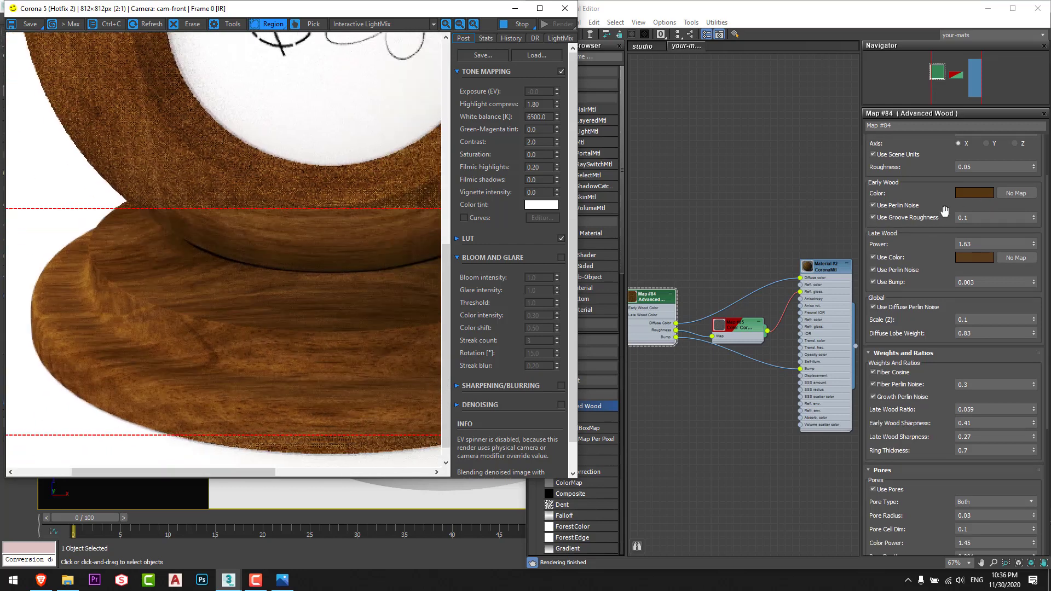
scroll(328, 249, down, 1)
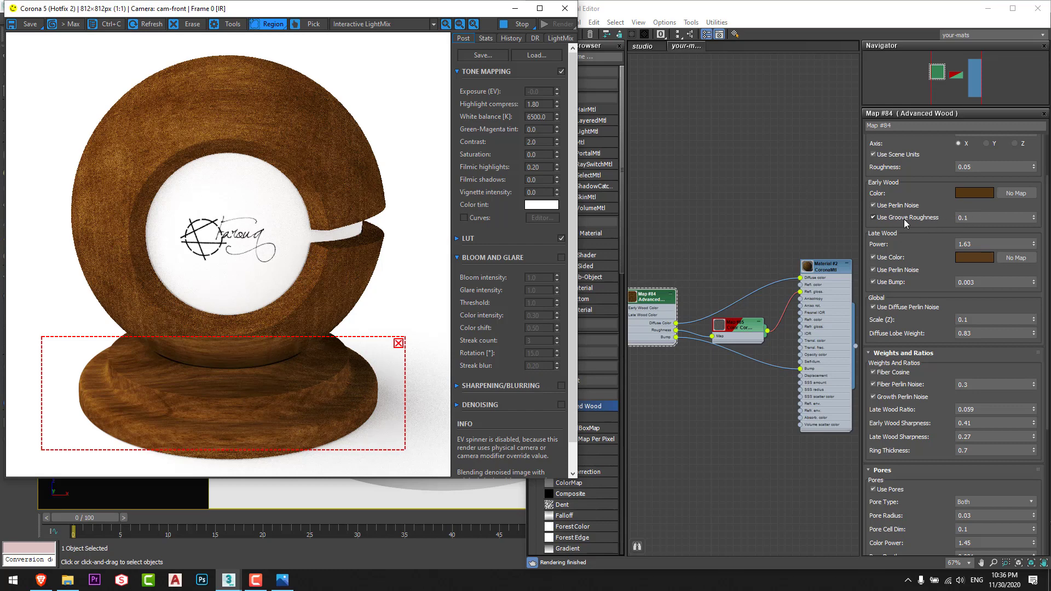
scroll(149, 410, up, 1)
middle_drag(195, 396, 215, 336)
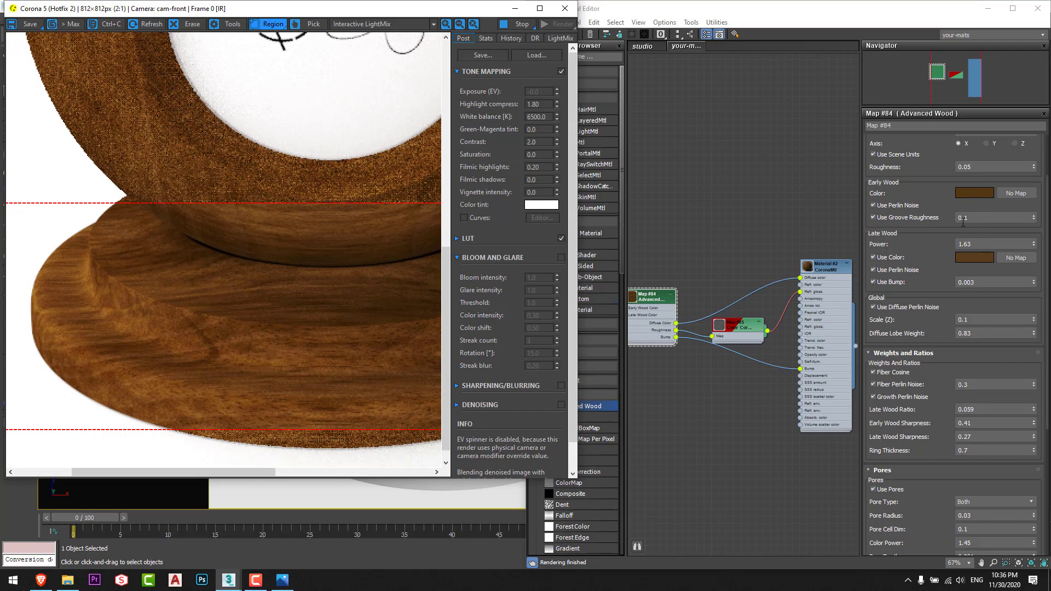
Try an Early Wood groove roughness of 1.0 and return it to 0.1
click(962, 218)
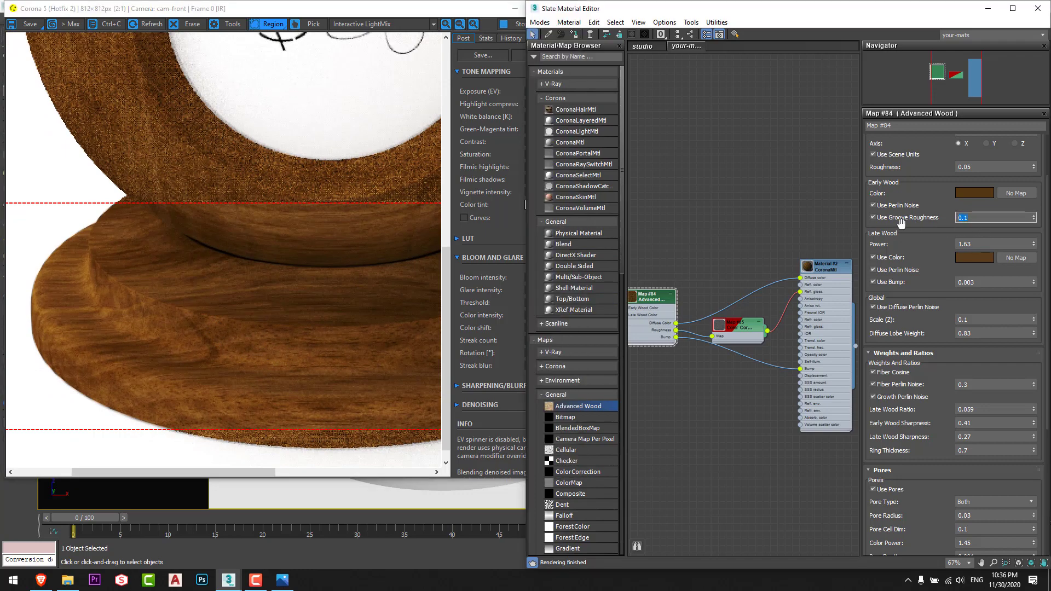
text(1)
key(Return)
scroll(345, 362, down, 1)
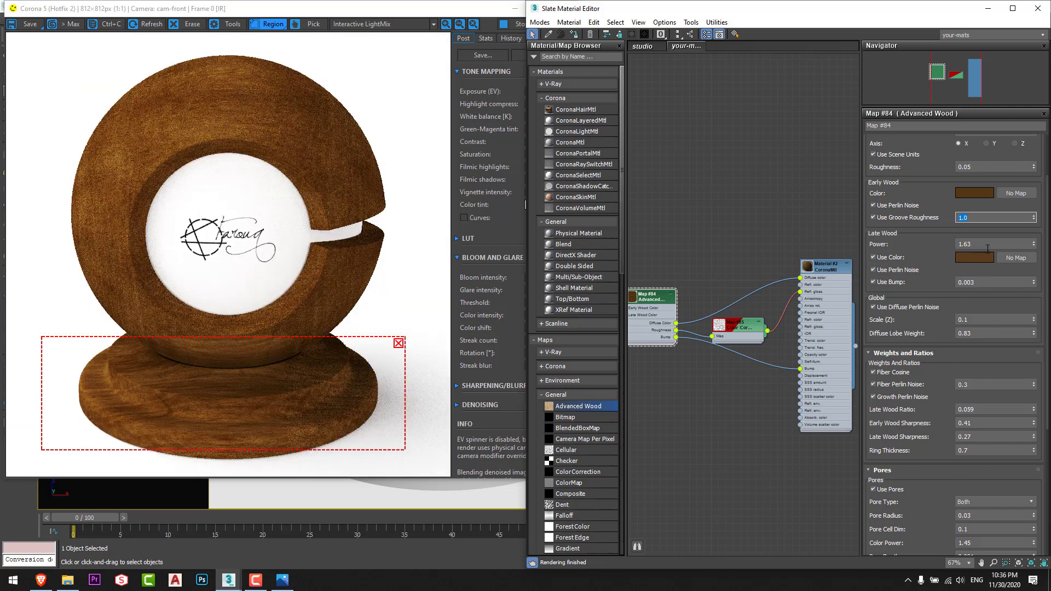
text(.1)
key(Return)
Look over the grain across the base up close and set the Late Wood power to 4.0
scroll(244, 347, up, 1)
middle_drag(257, 352, 300, 287)
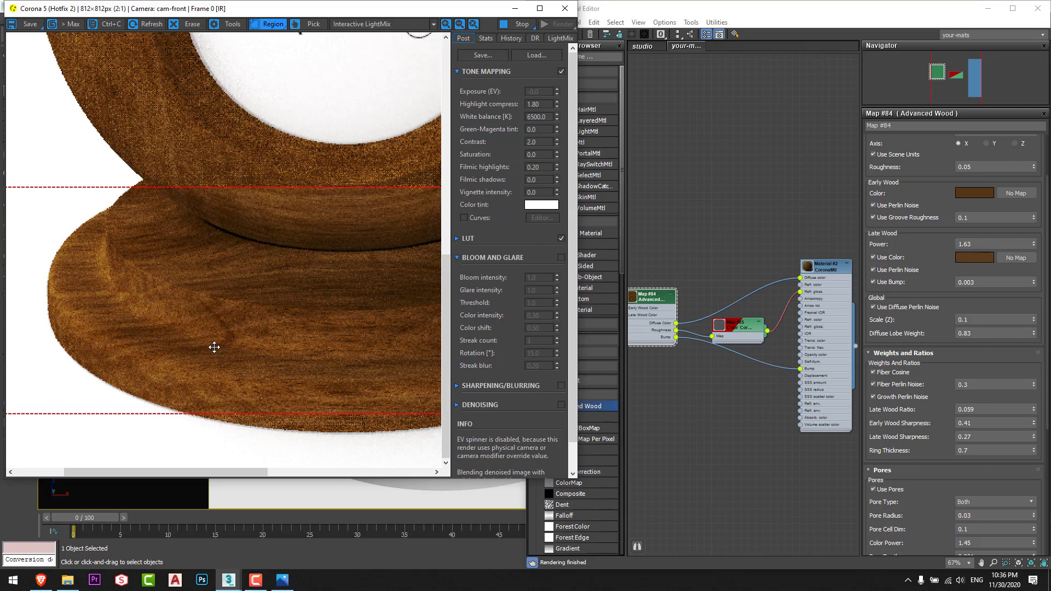
middle_drag(193, 273, 94, 276)
middle_drag(334, 315, 265, 325)
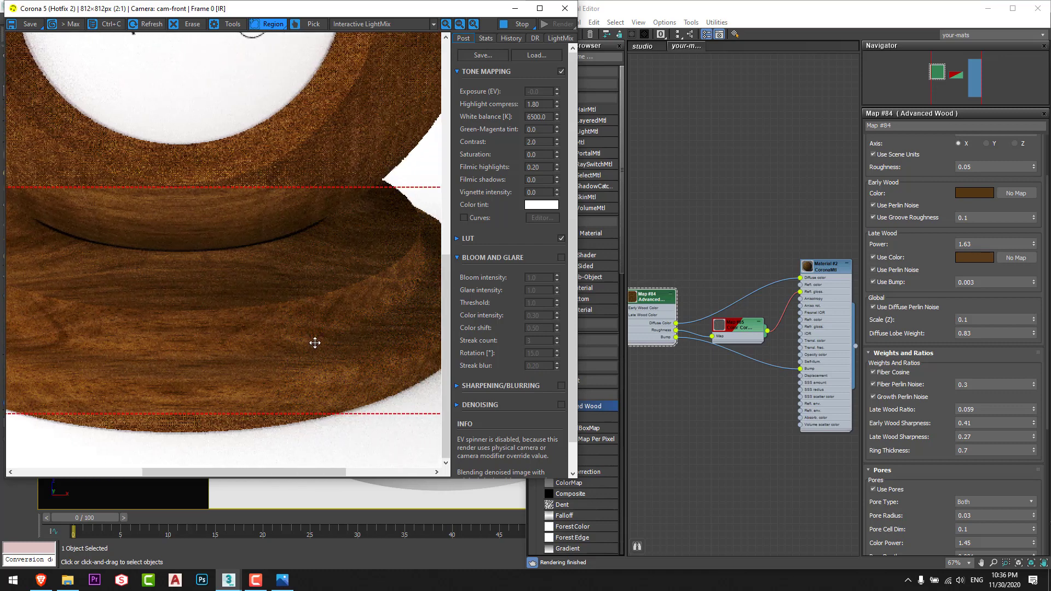
middle_drag(342, 330, 257, 325)
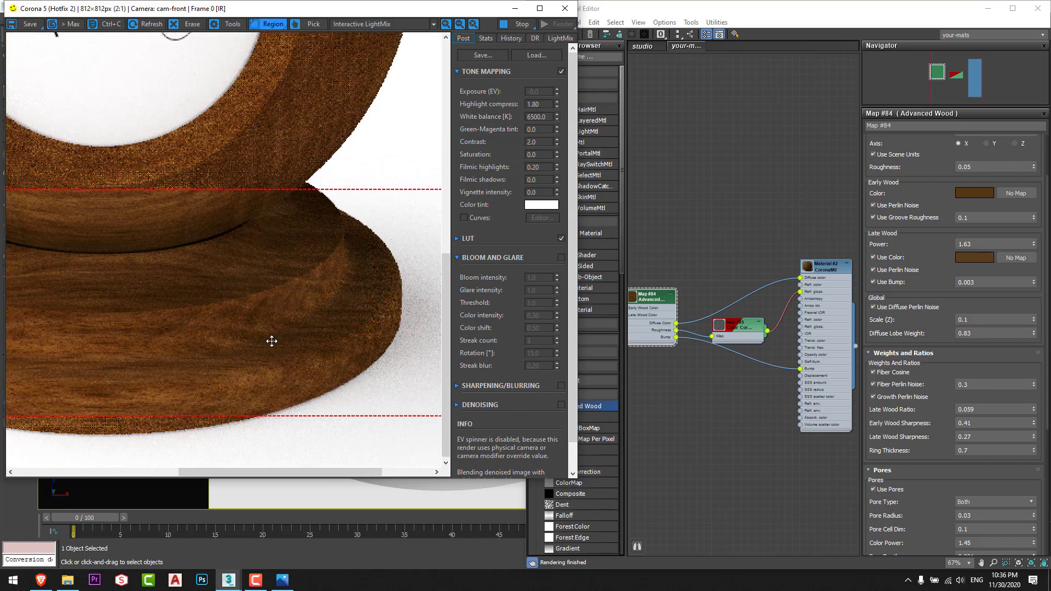
middle_drag(321, 328, 181, 346)
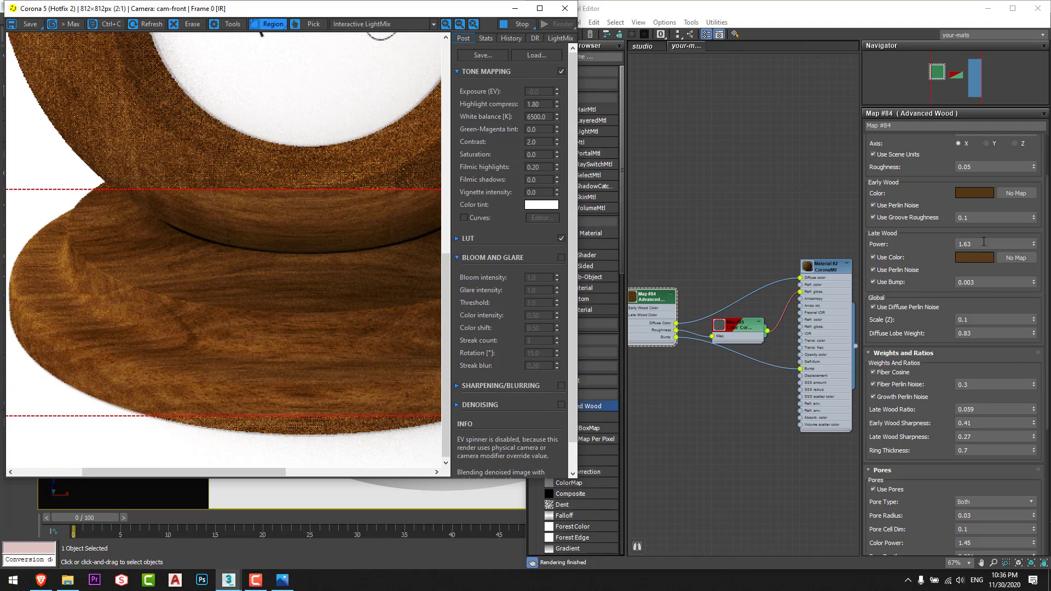
click(722, 311)
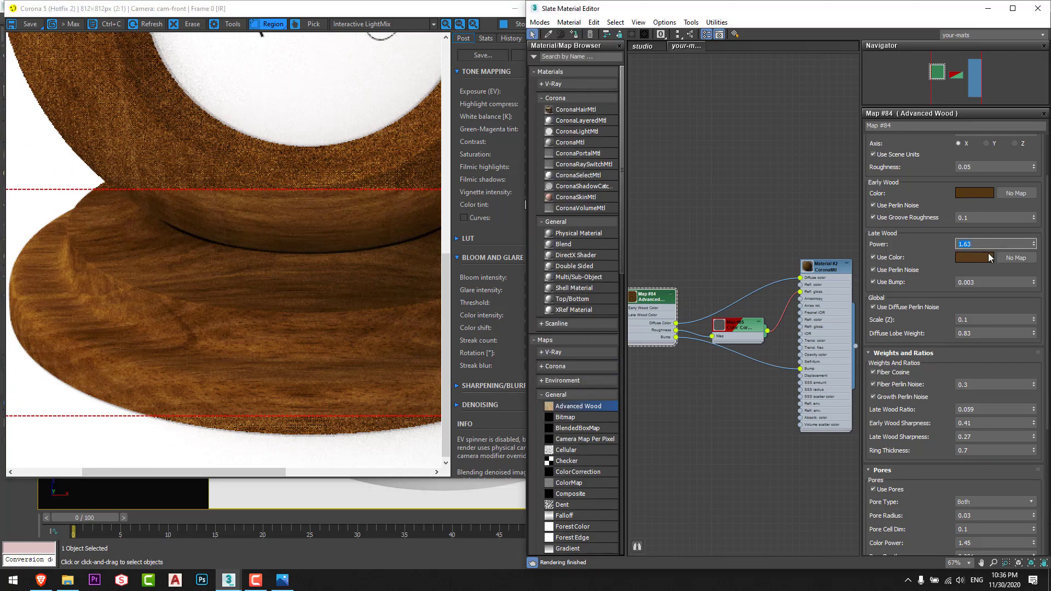
key(Return)
Apply the 3D Ash - Glossy preset to the Advanced Wood map
scroll(934, 175, up, 2)
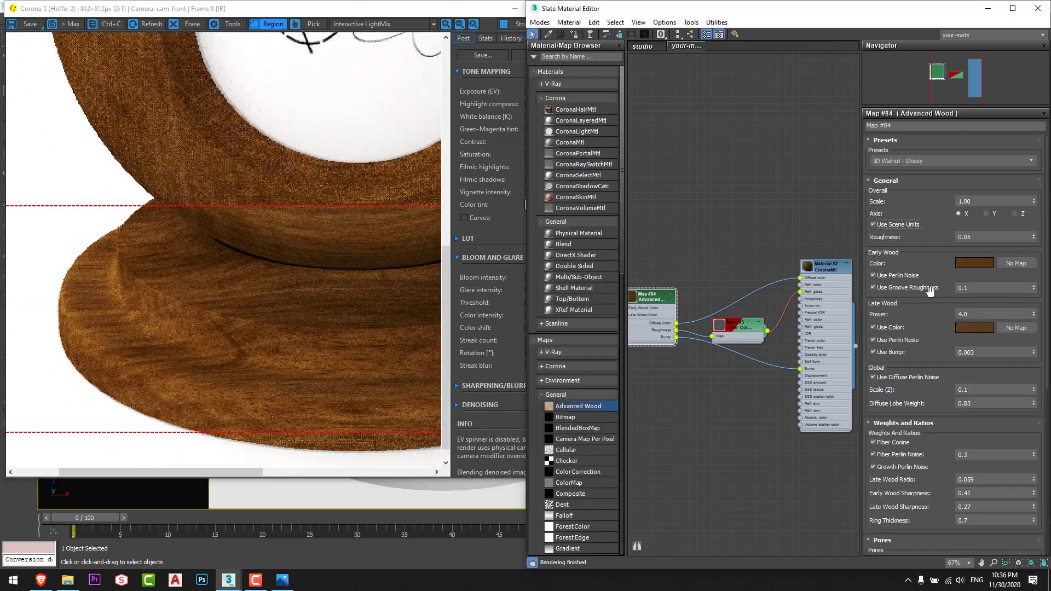
click(935, 162)
drag(1030, 242, 1031, 191)
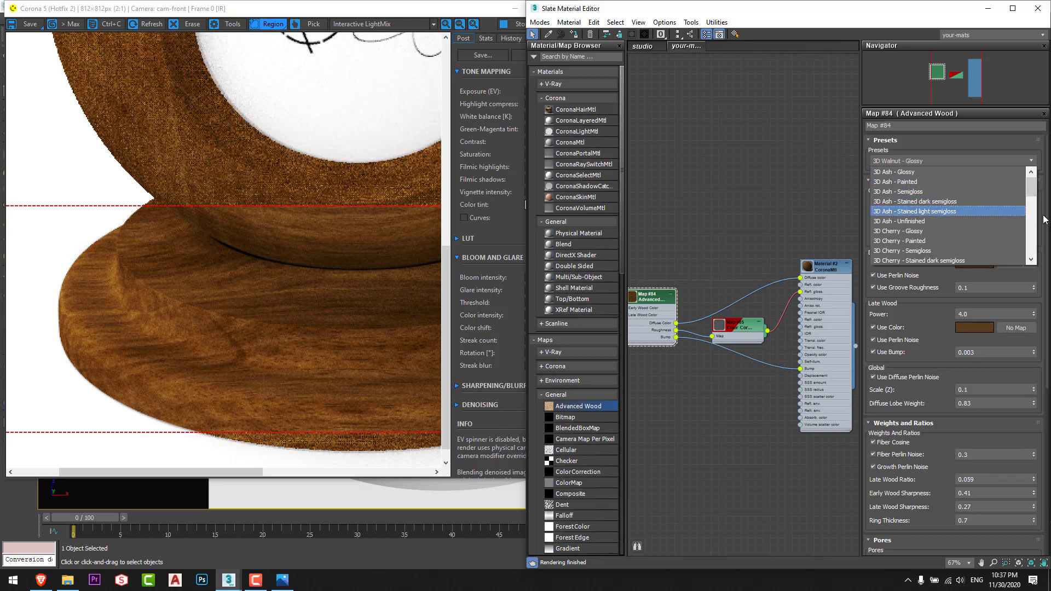
click(915, 176)
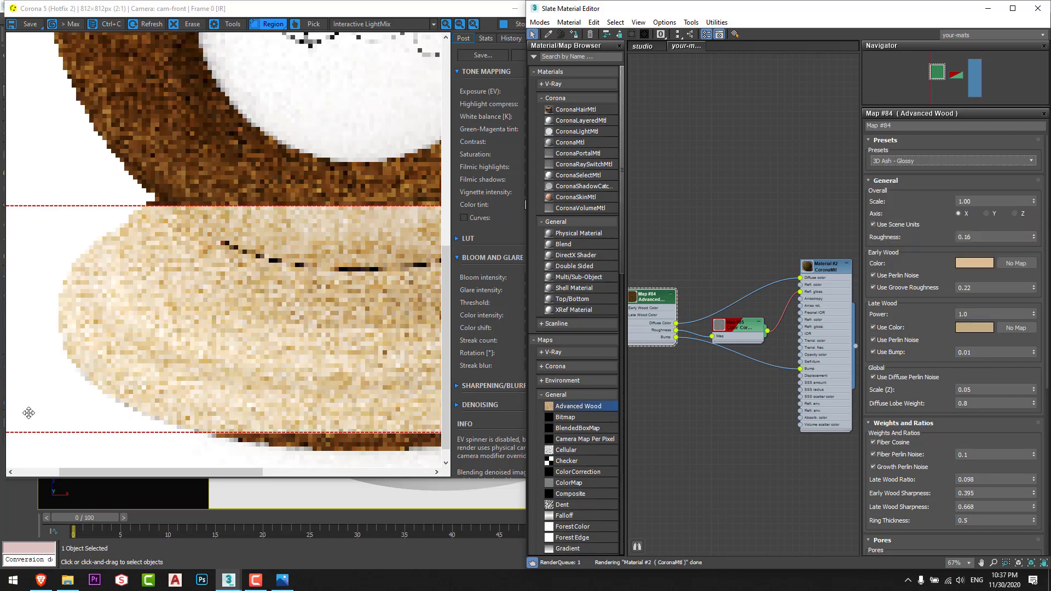
Turn off the custom Late Wood color, set the Late Wood power to 4.0, and inspect the base's grain up close
click(891, 328)
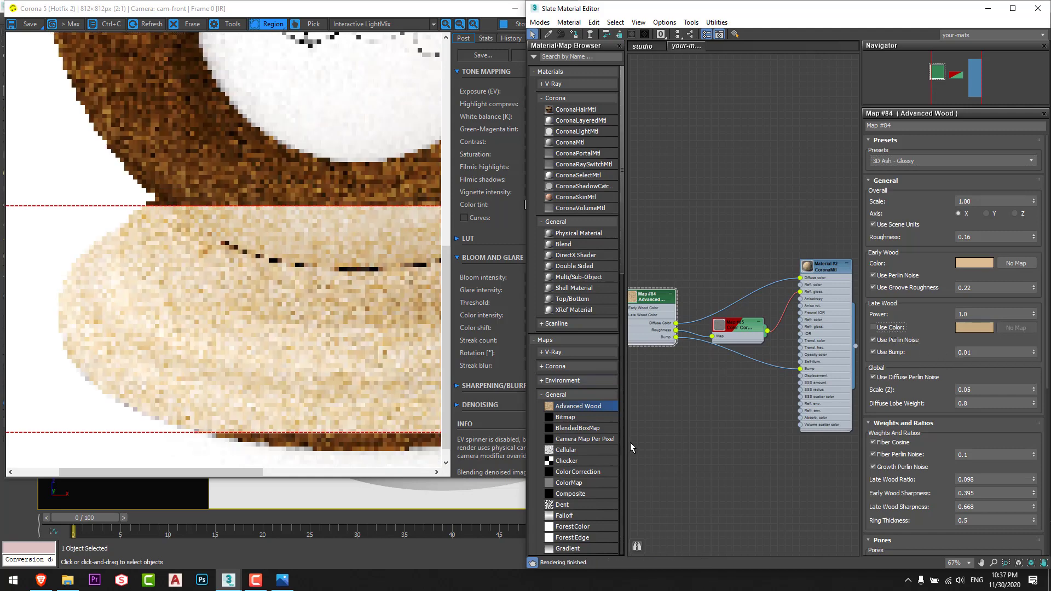
click(986, 315)
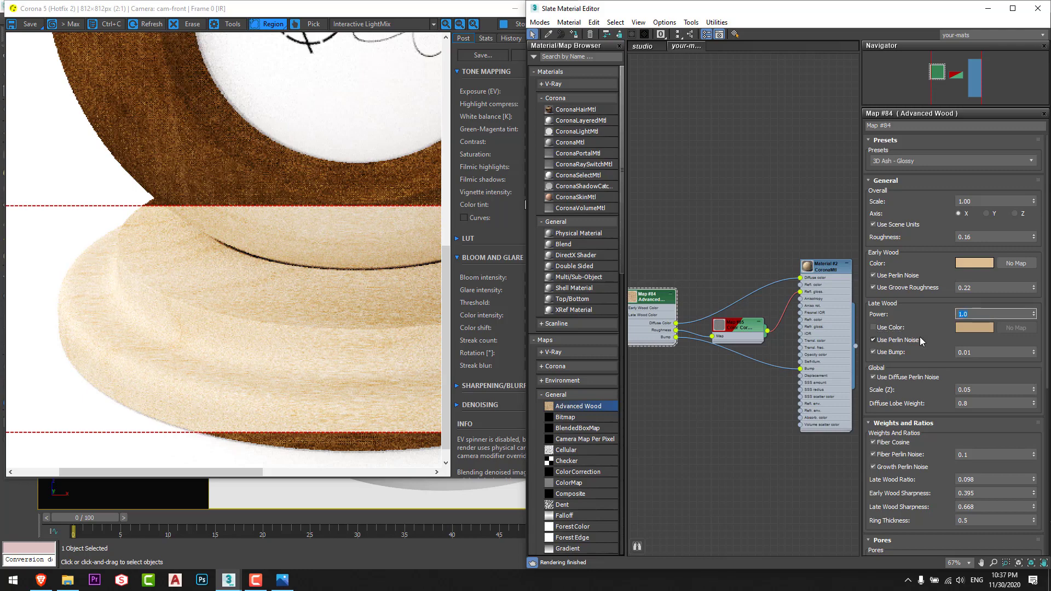
text(4)
key(Return)
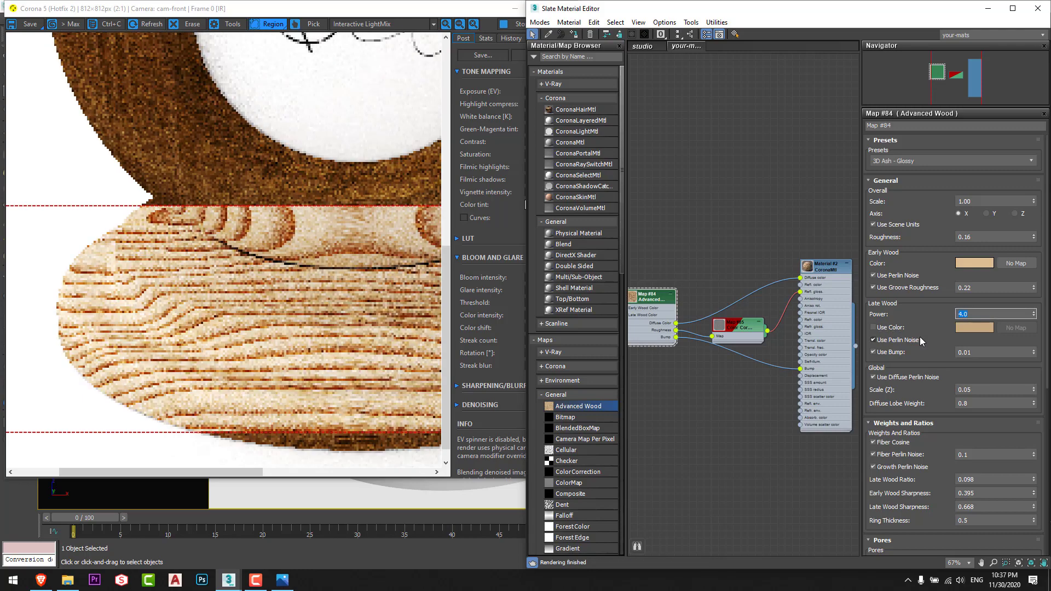
scroll(310, 418, down, 1)
scroll(204, 414, up, 1)
middle_drag(203, 414, 318, 345)
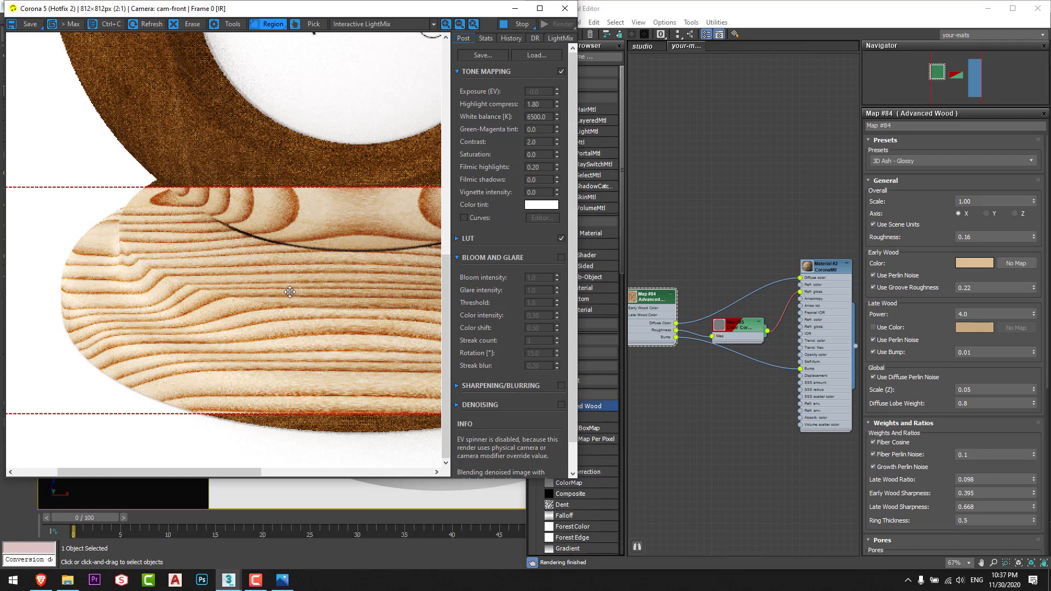
Set the Late Wood power to 2.0 and check the grain across the base
click(919, 312)
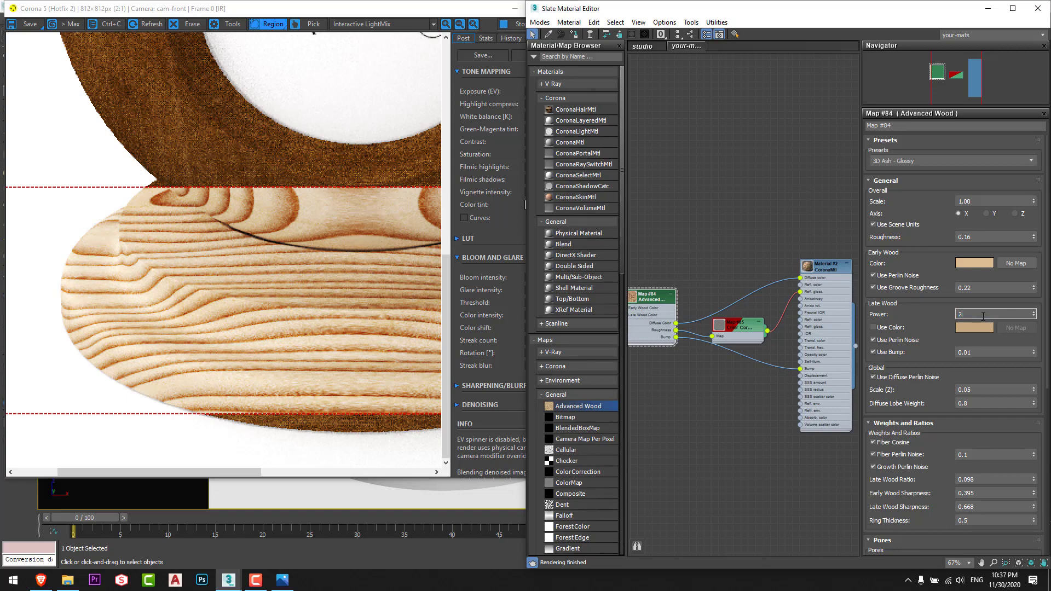
key(Return)
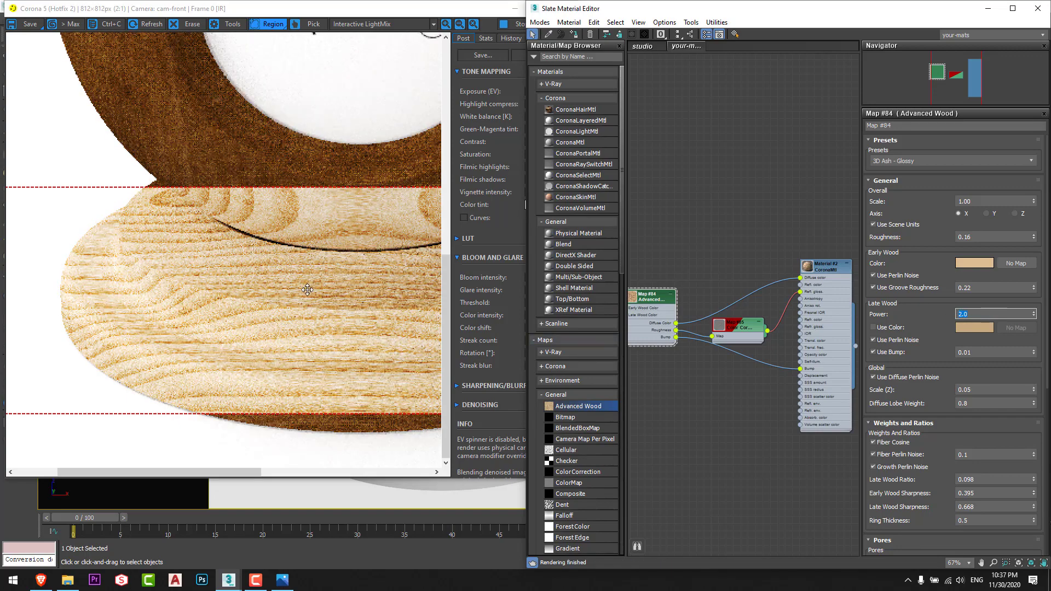
middle_drag(334, 243, 279, 256)
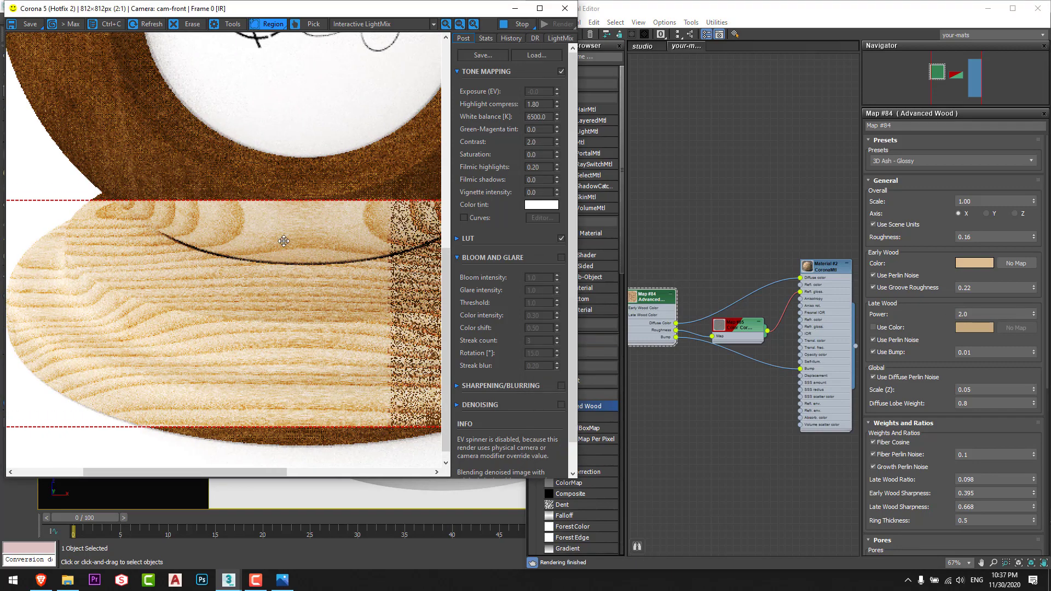
scroll(164, 380, down, 1)
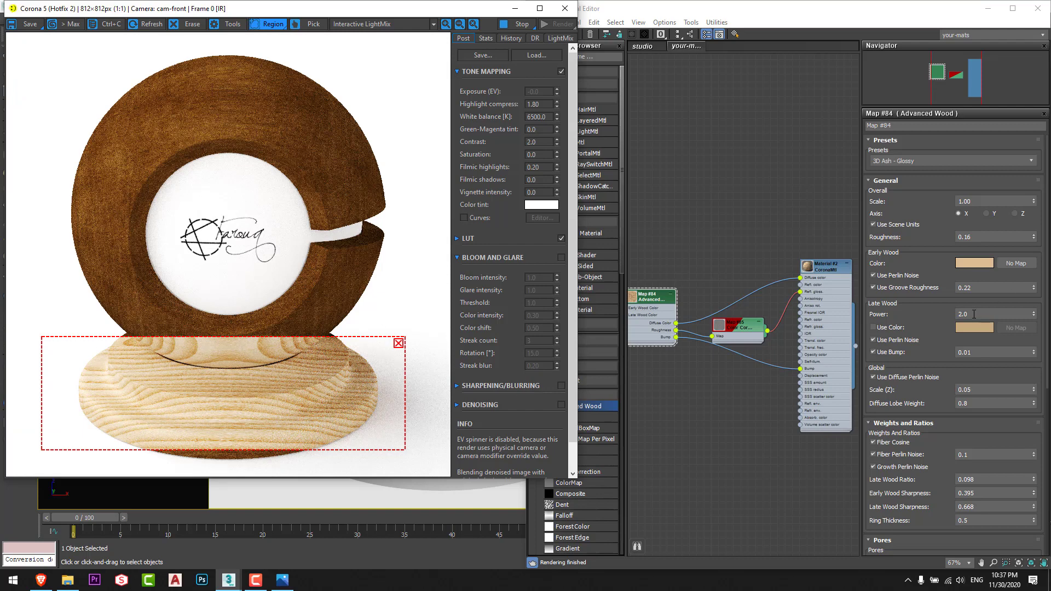
Enable the custom Late Wood color, darken it to a value of 77, and inspect the base's grain up close
drag(936, 321, 918, 298)
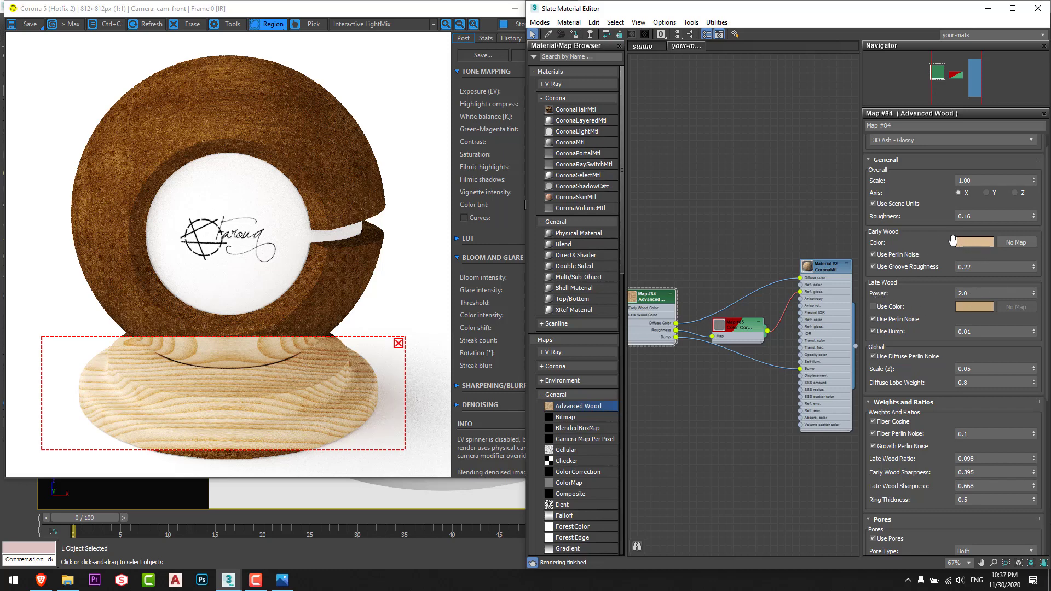
click(891, 306)
click(974, 306)
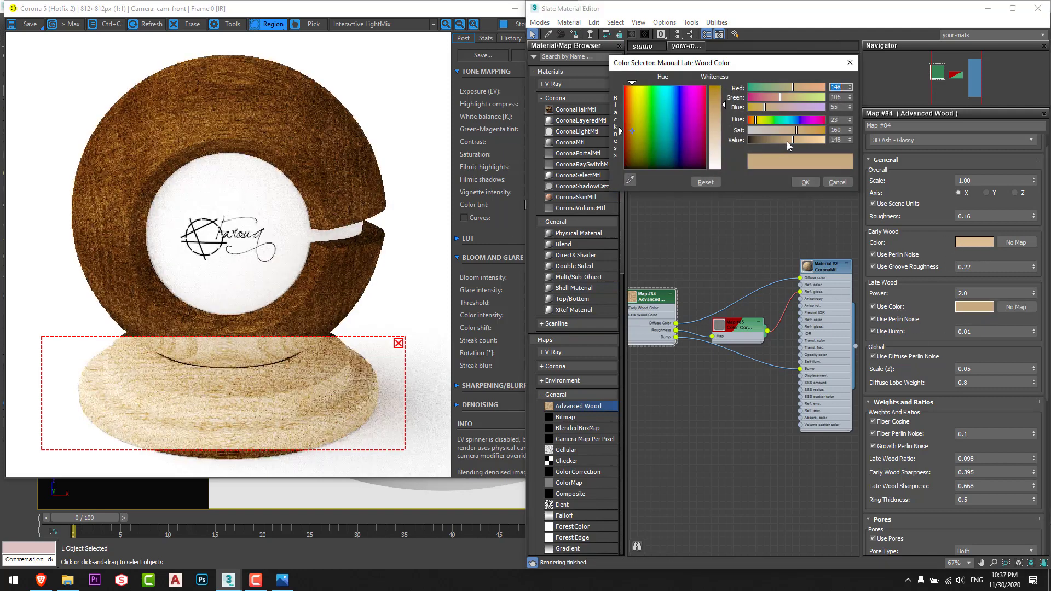
drag(787, 142, 776, 142)
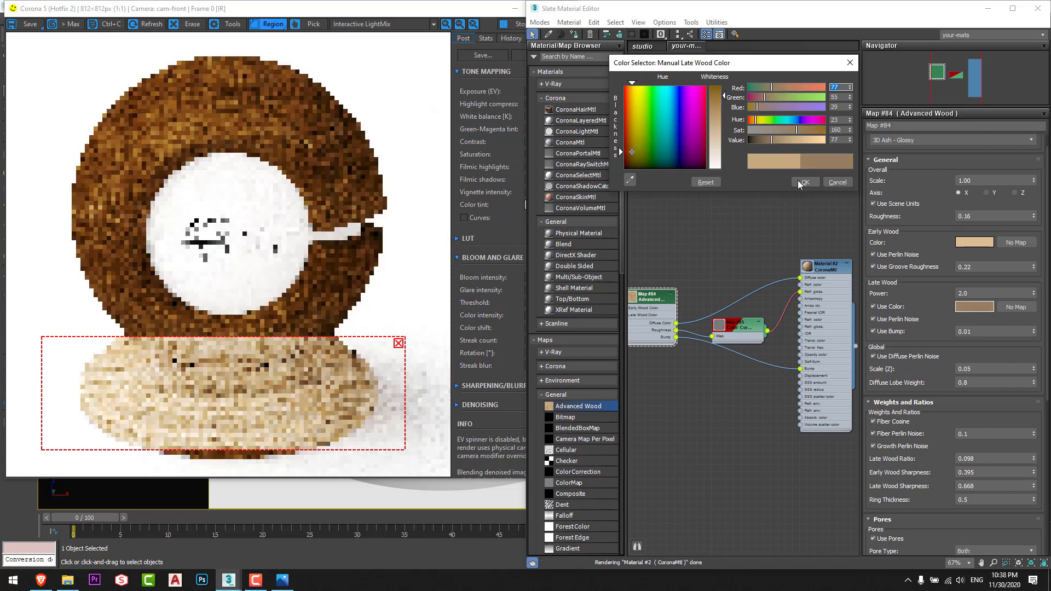
click(801, 182)
scroll(322, 406, up, 1)
middle_drag(312, 406, 307, 316)
middle_drag(371, 361, 317, 361)
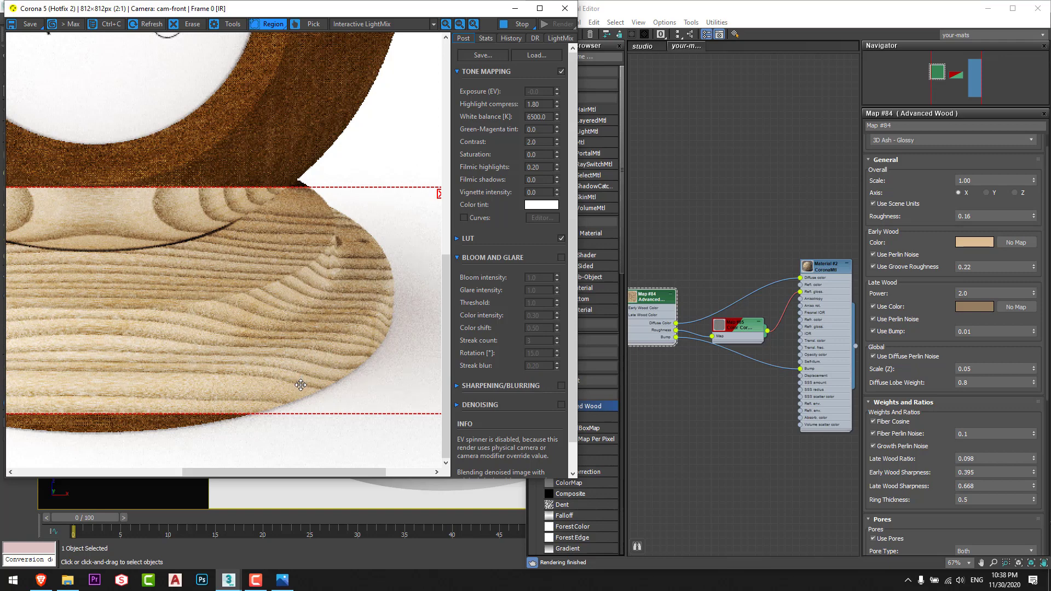
scroll(317, 391, down, 1)
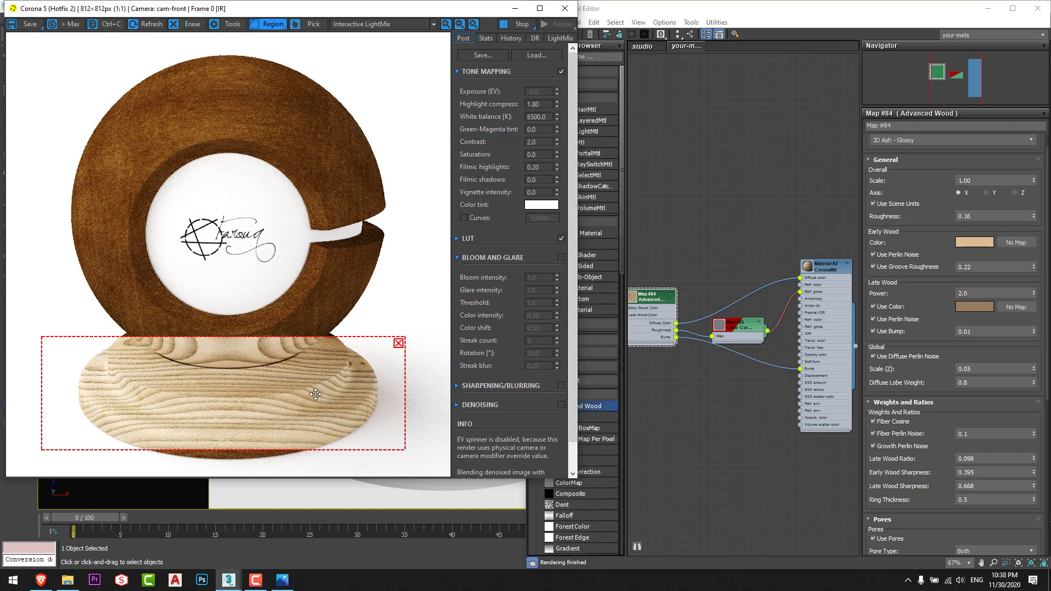
Apply the 3D Walnut - Glossy preset to the Advanced Wood map
click(941, 140)
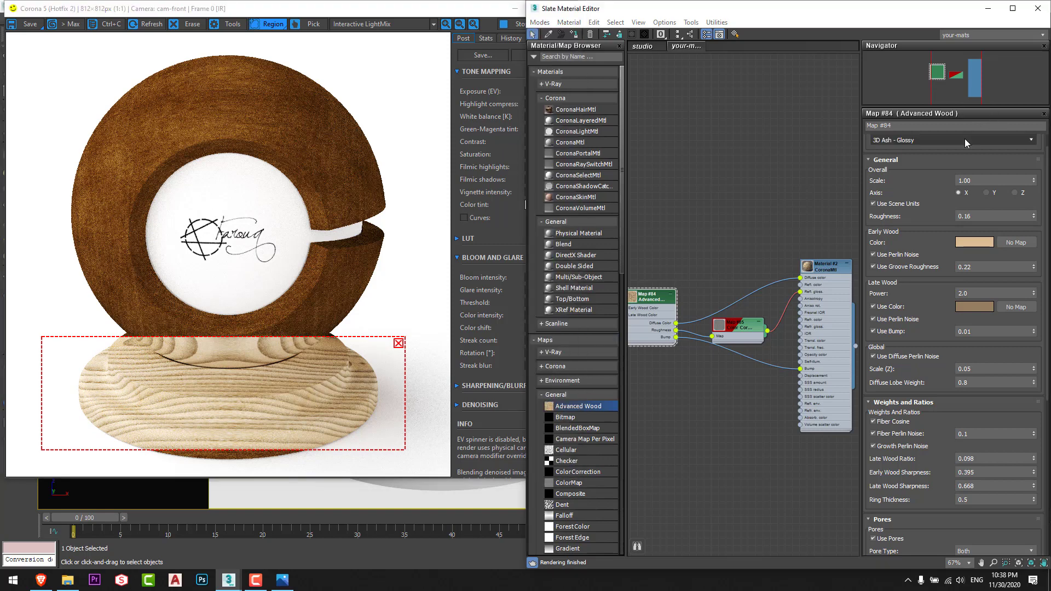
scroll(1019, 217, down, 7)
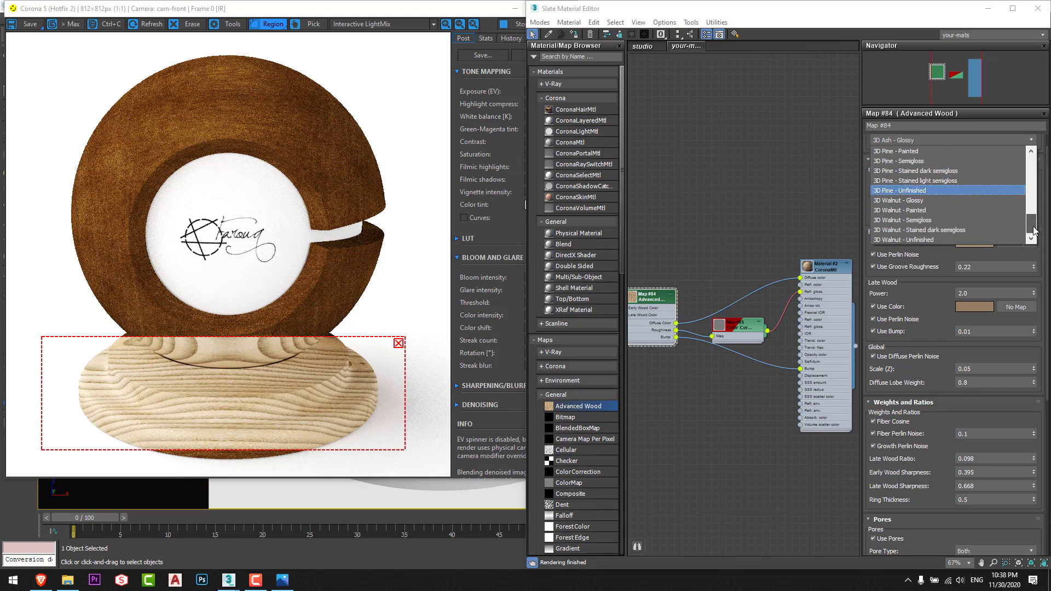
click(834, 257)
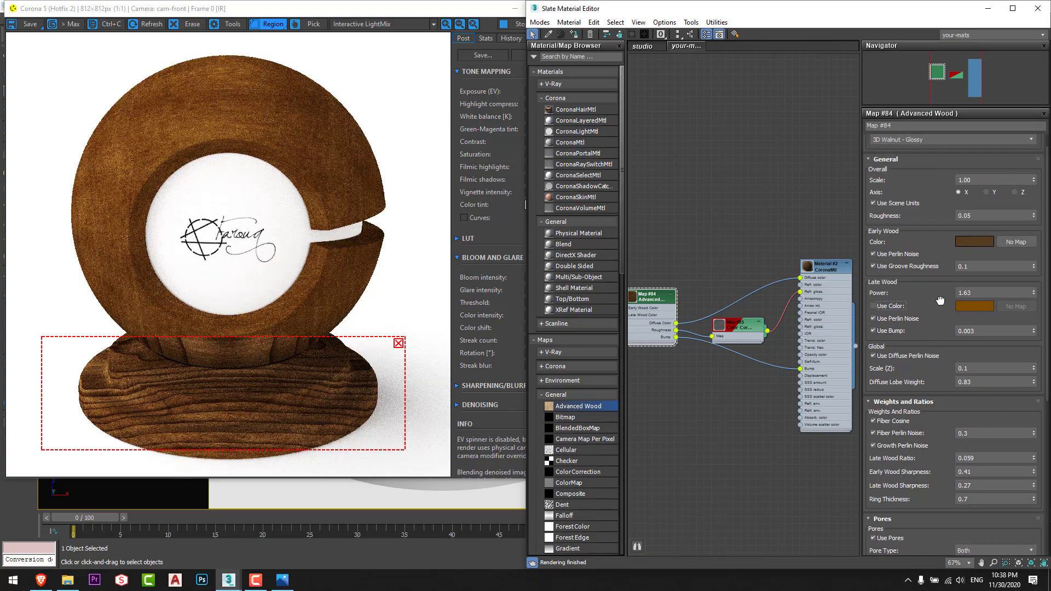
Enable the walnut's custom Late Wood color and set it to a dark brown with saturation 234 and value 23
scroll(937, 309, down, 1)
click(887, 299)
click(969, 301)
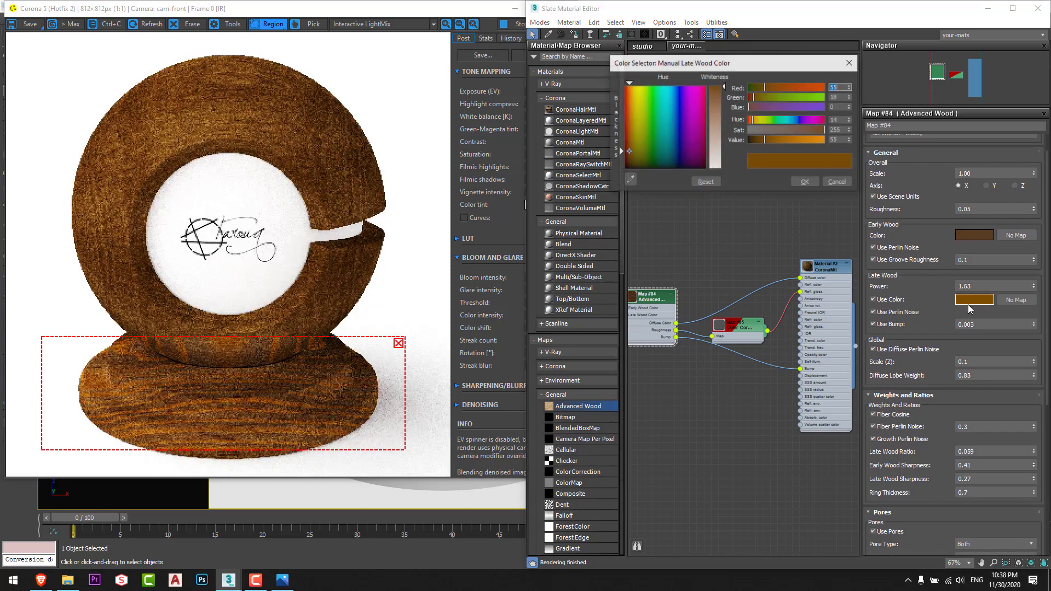
click(818, 130)
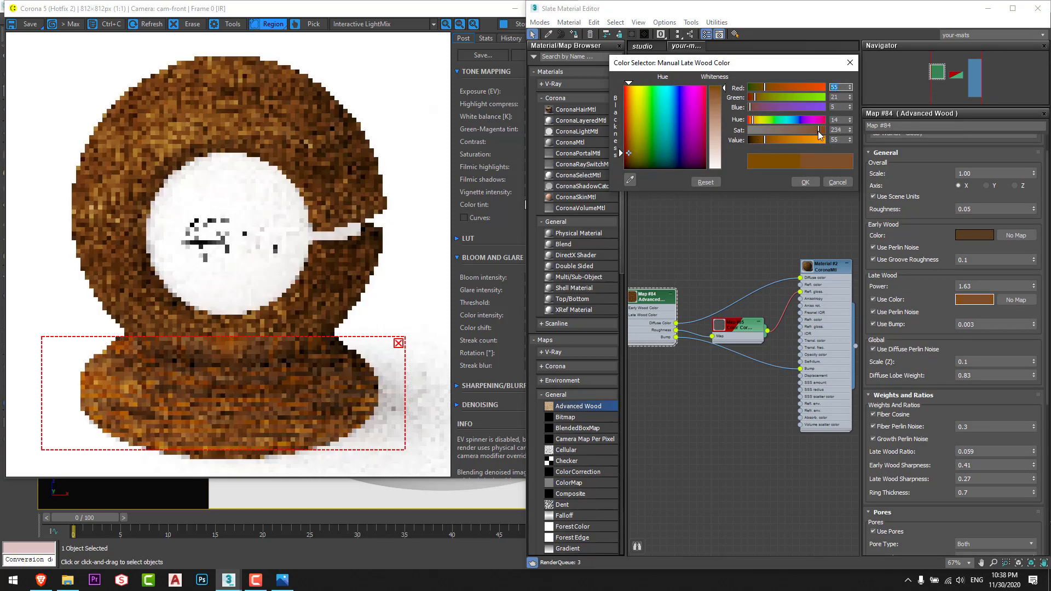
drag(764, 140, 755, 140)
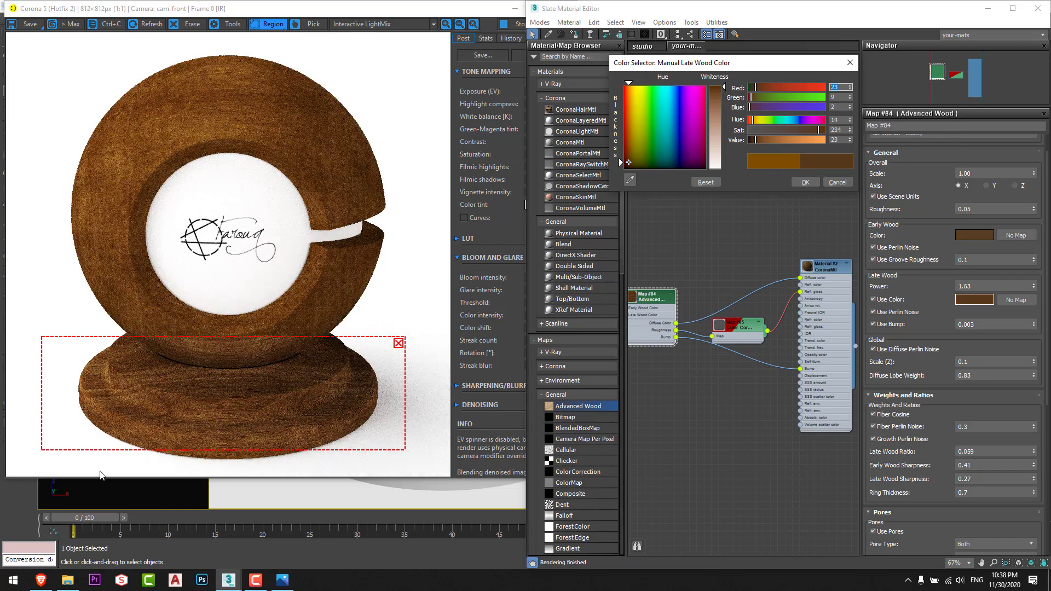
Set the walnut's Late Wood power to 3.0 and check the grain on the base
scroll(171, 419, up, 1)
middle_drag(235, 411, 318, 349)
click(923, 290)
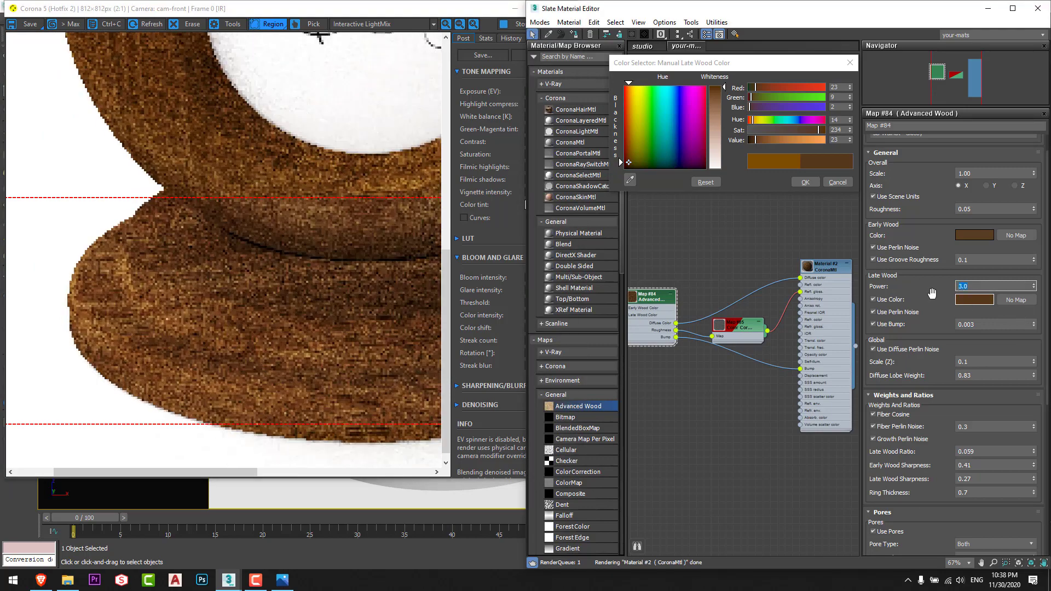
click(240, 339)
scroll(298, 366, down, 1)
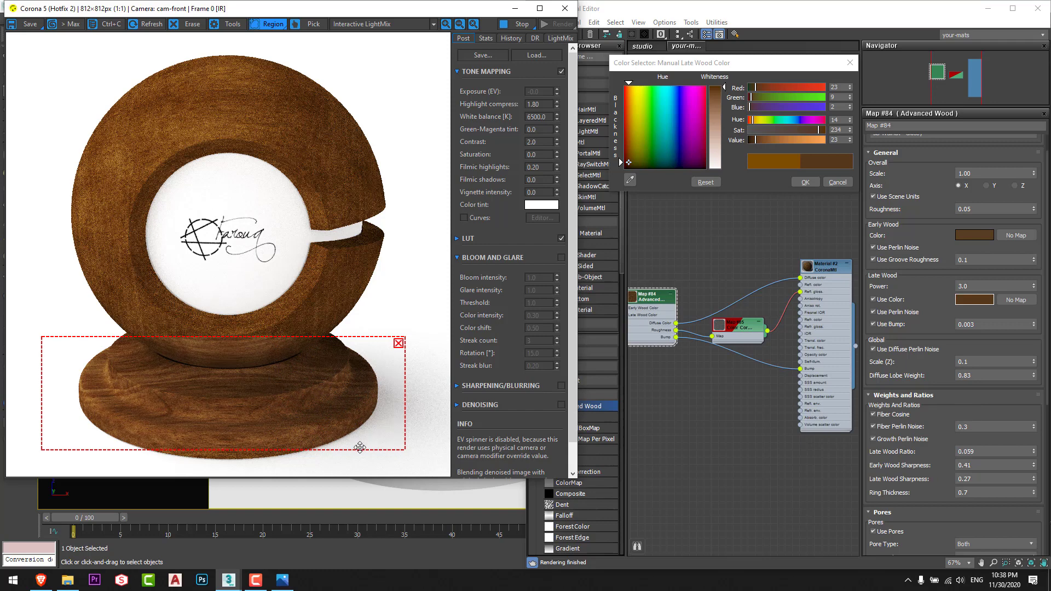
Set the wood map's Z coordinate offset to 7.5
drag(933, 372, 936, 280)
drag(925, 398, 915, 263)
drag(929, 495, 932, 432)
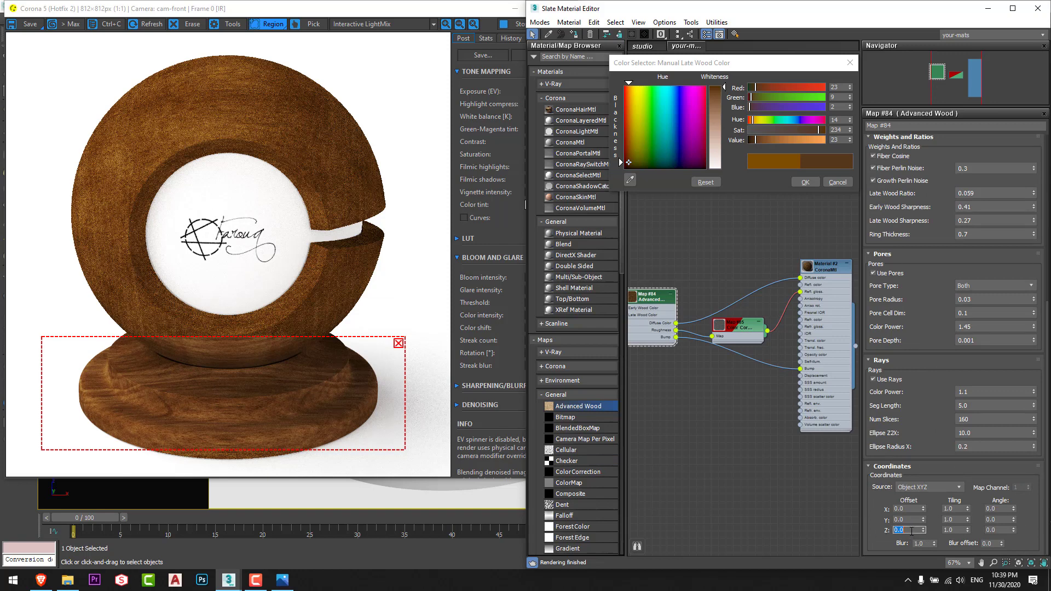
key(Return)
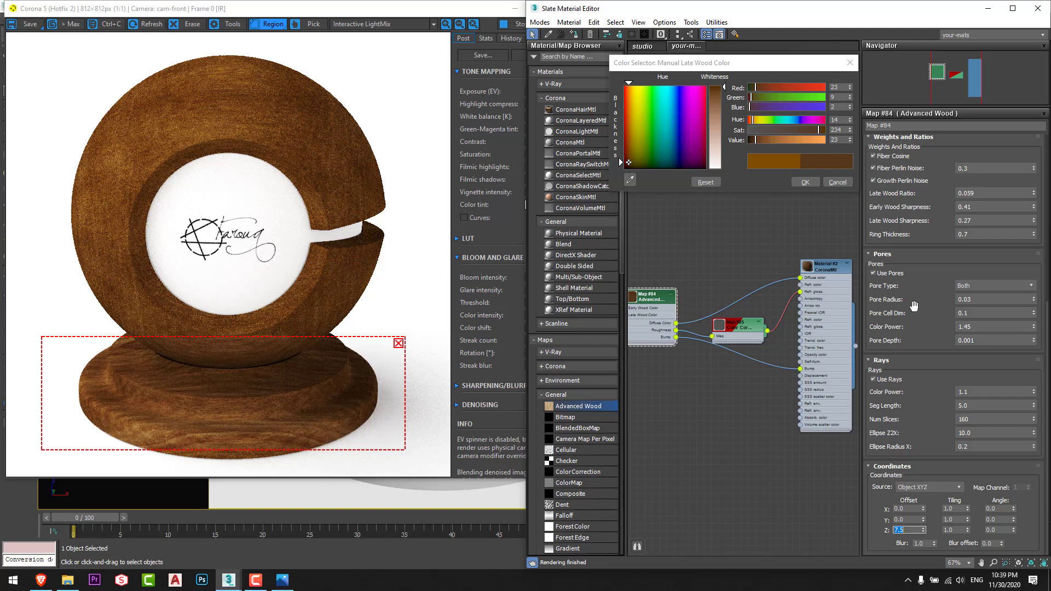
Apply the 3D Mahogany - Glossy preset to the Advanced Wood map and close the Late Wood color selector
scroll(918, 309, up, 10)
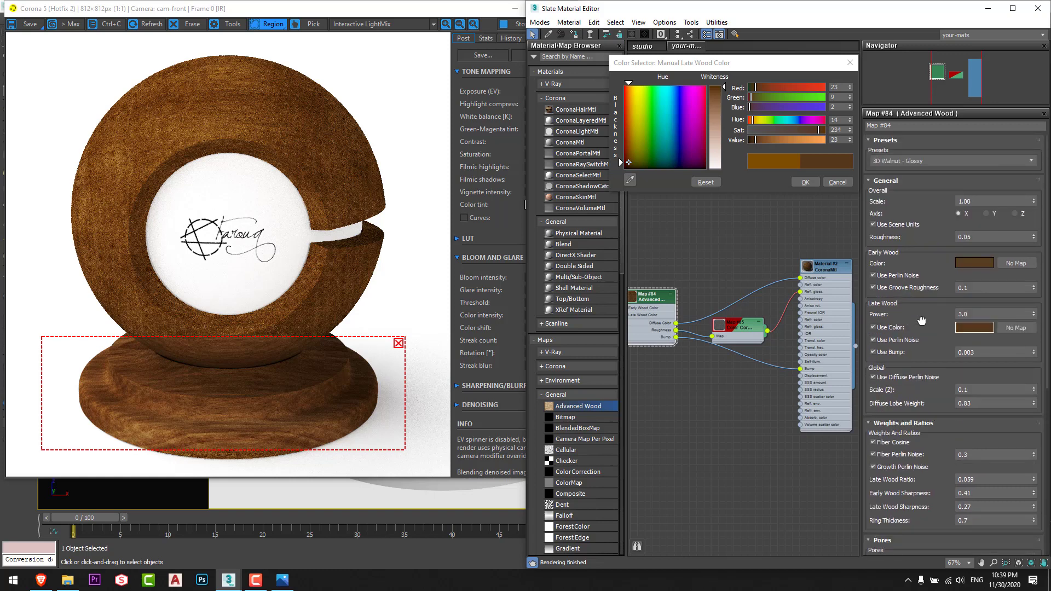
click(934, 161)
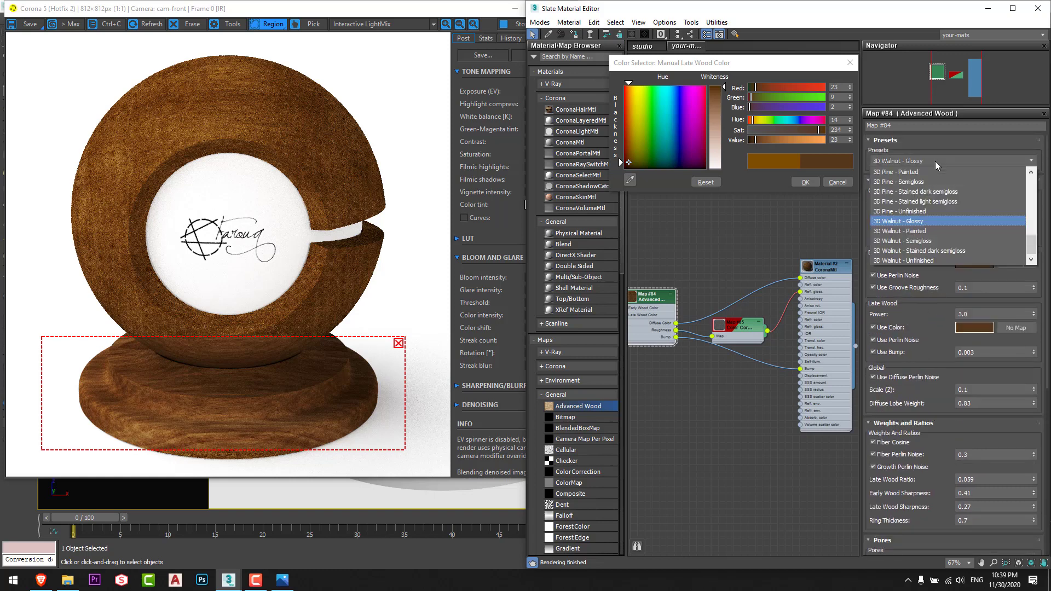
drag(1032, 237, 1025, 206)
click(918, 202)
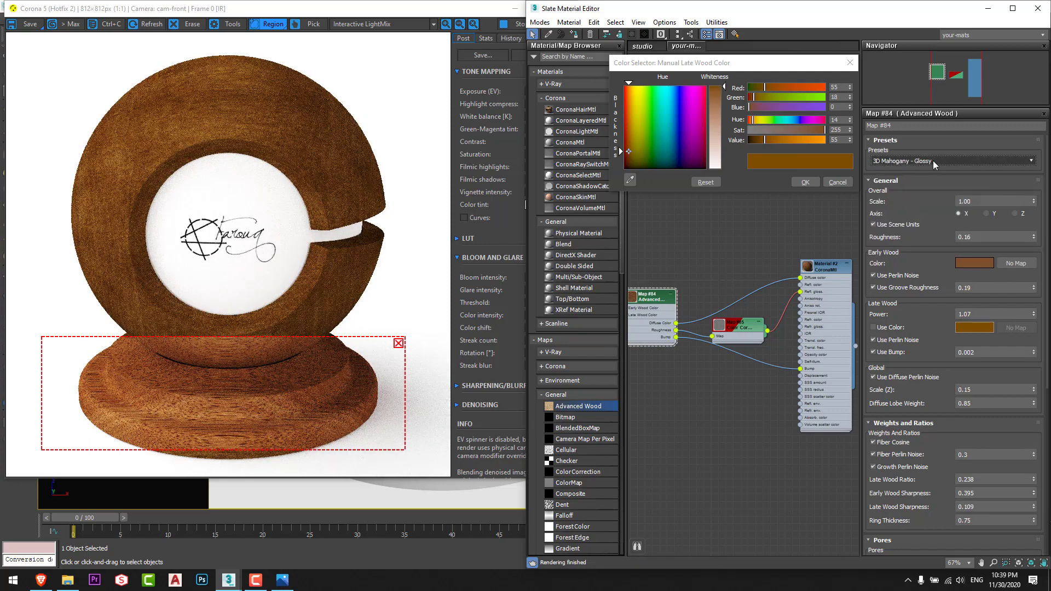
click(805, 181)
Try the wood grain along the Y and Z axes, and return the axis to X
drag(918, 194, 919, 191)
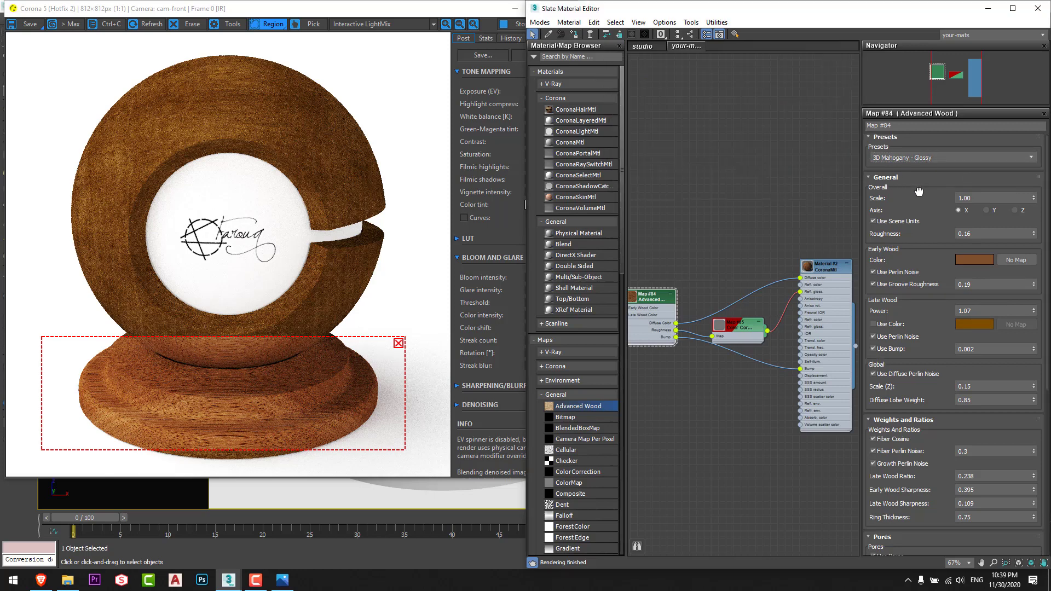
scroll(918, 191, down, 1)
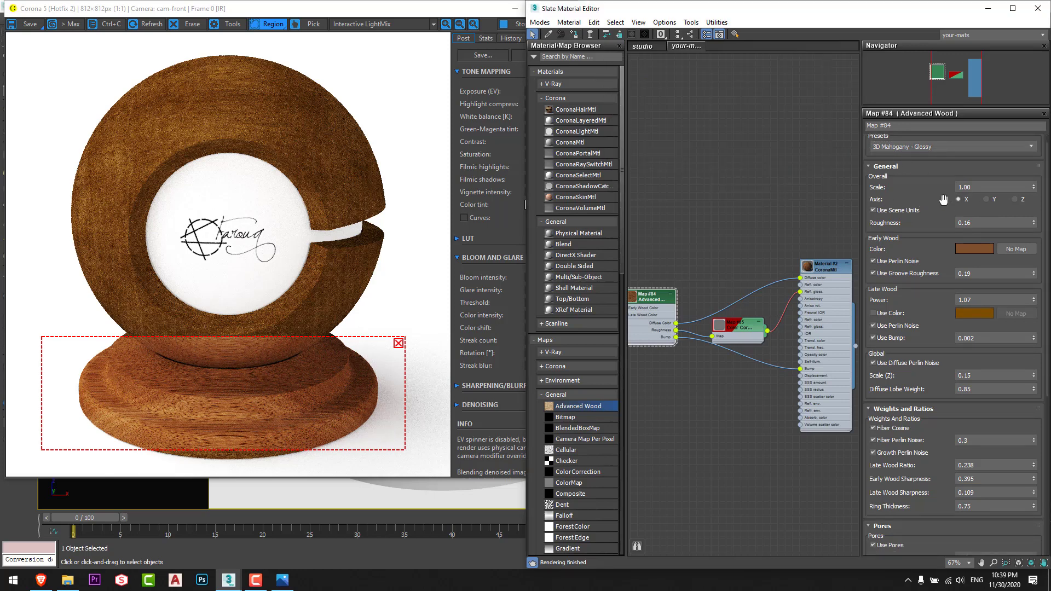
click(988, 200)
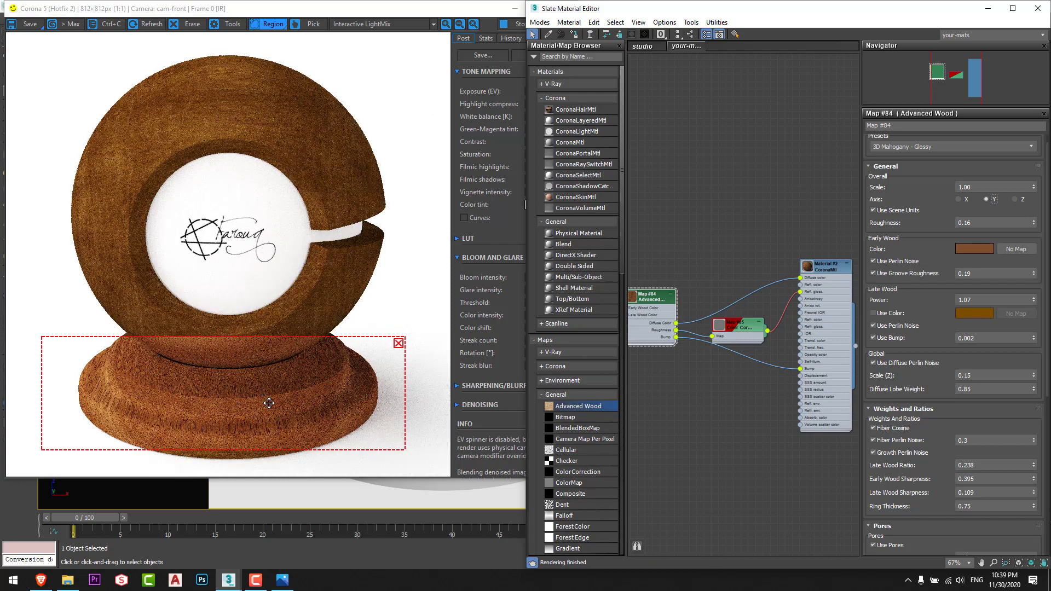
click(1014, 200)
click(958, 199)
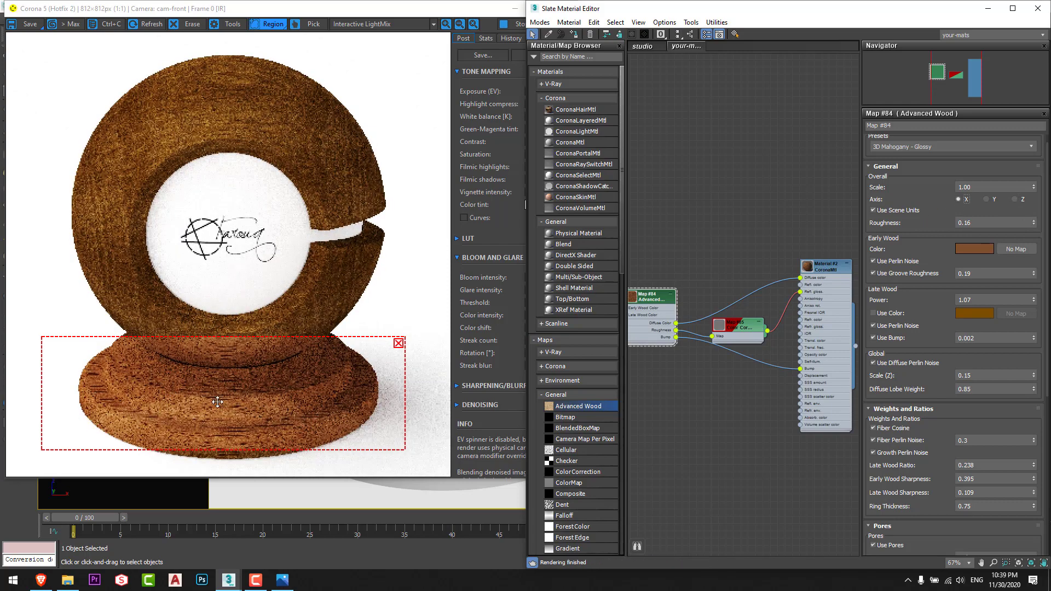
Set the overall roughness of the mahogany to 1.0 and inspect the base up close
scroll(958, 222, down, 1)
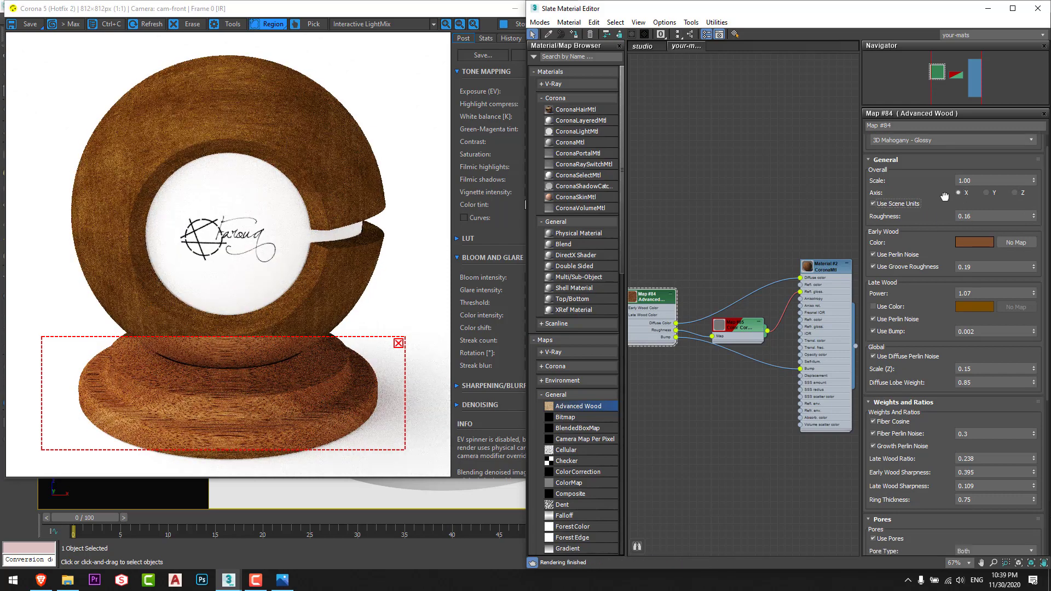
double_click(979, 204)
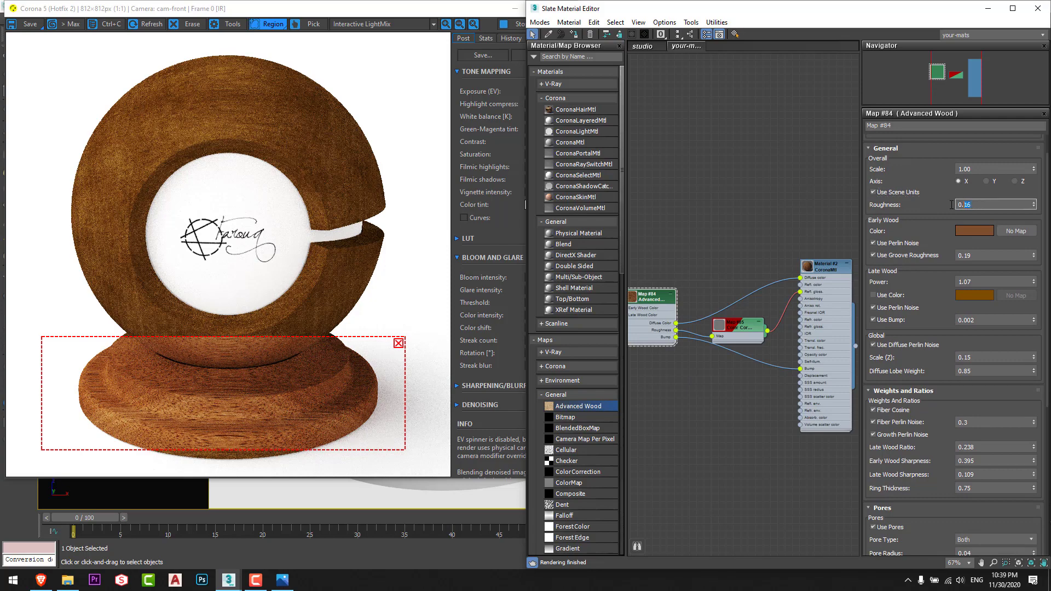
text(1)
key(Return)
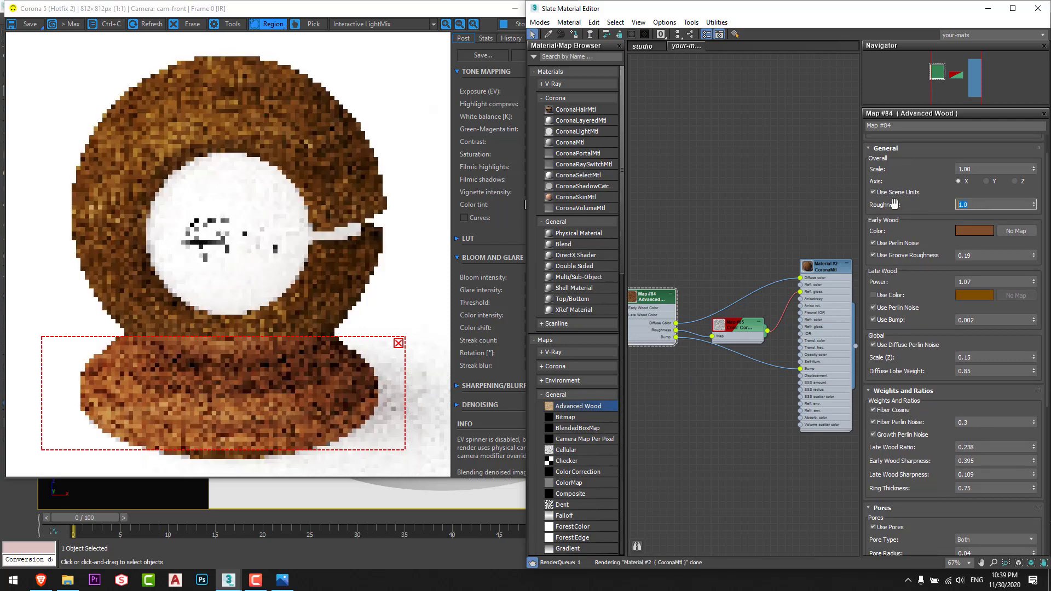
scroll(223, 405, up, 1)
drag(223, 405, 245, 380)
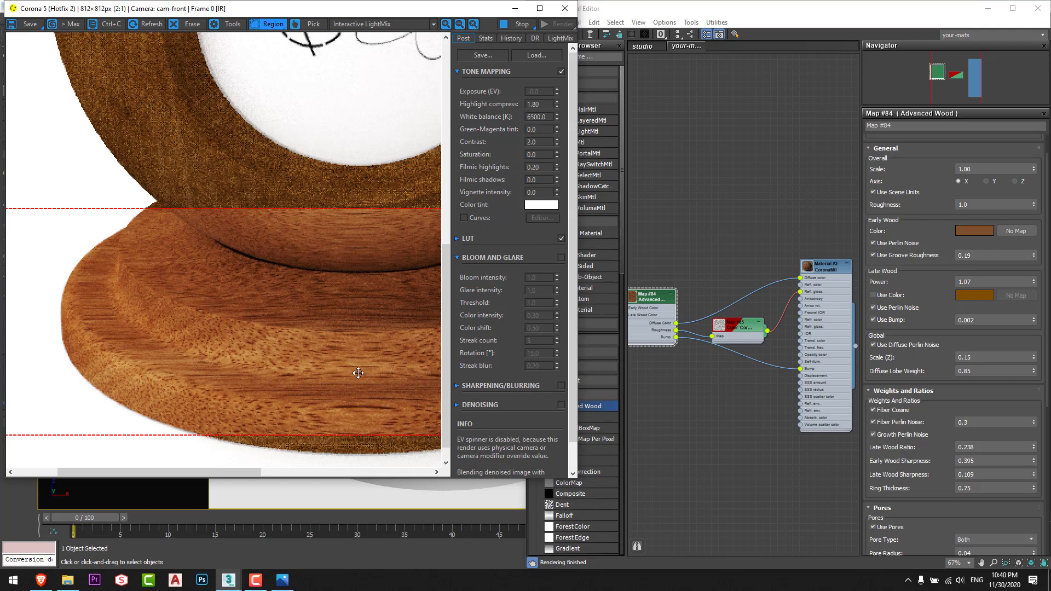
Try a red early wood color of RGB 181, 11, 11 on the Advanced Wood map
click(973, 231)
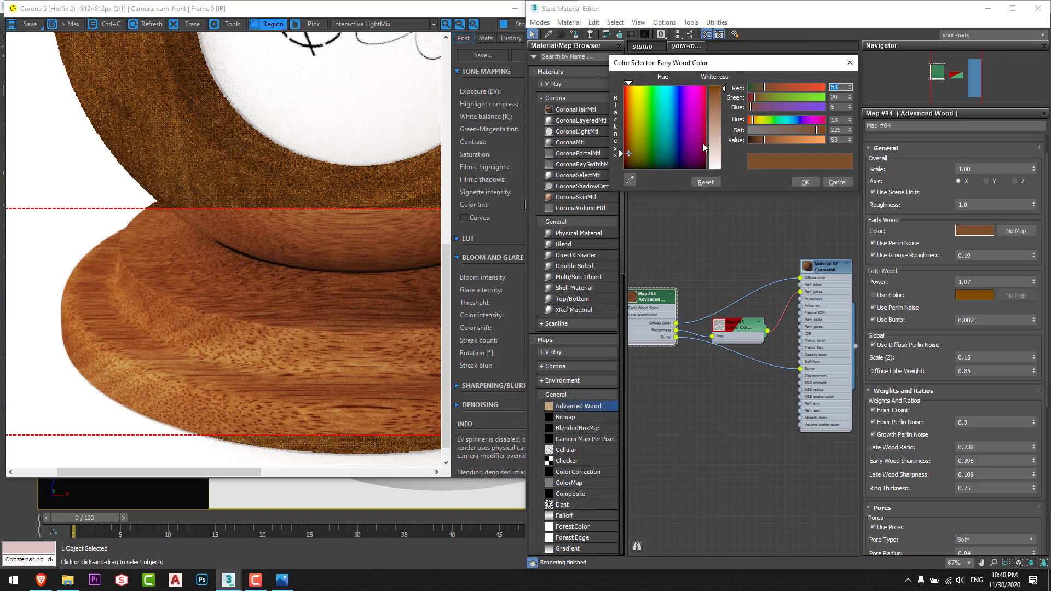
drag(704, 96, 706, 86)
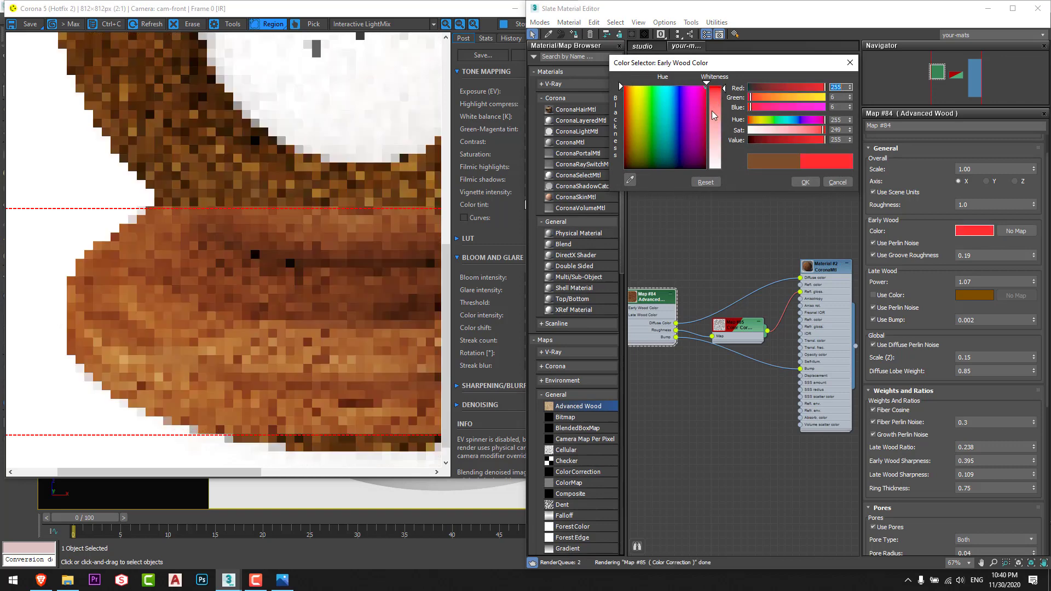
mouse_move(823, 130)
mouse_down()
mouse_move(781, 132)
mouse_move(819, 131)
mouse_up()
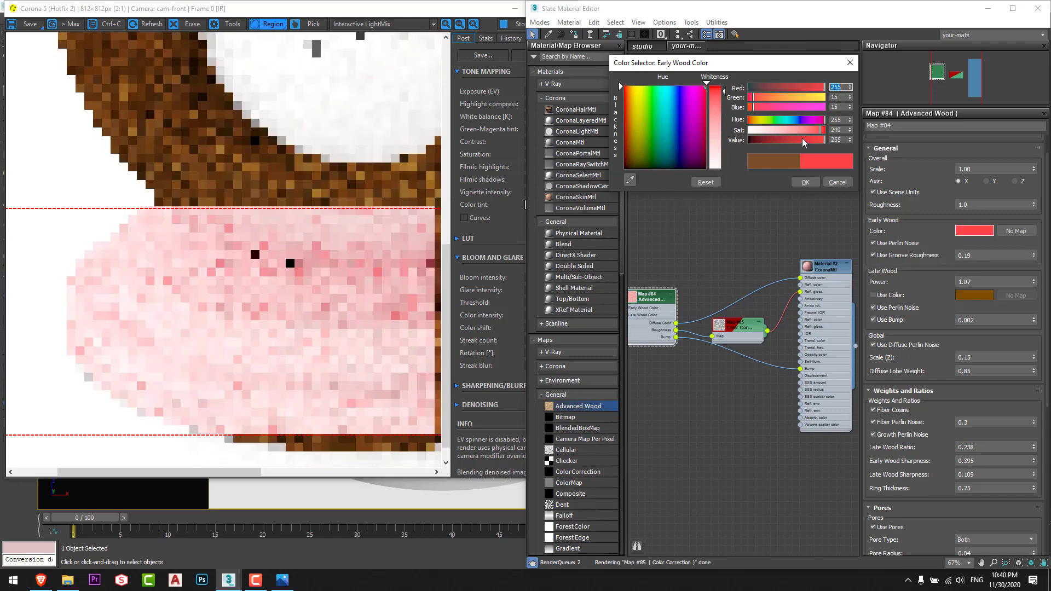
click(802, 139)
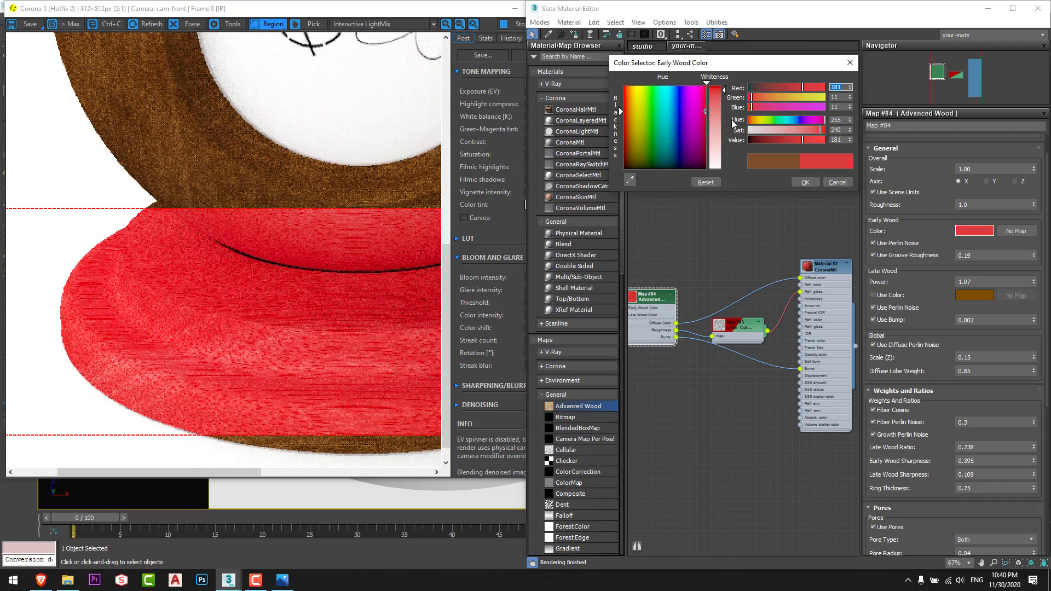
scroll(373, 272, down, 2)
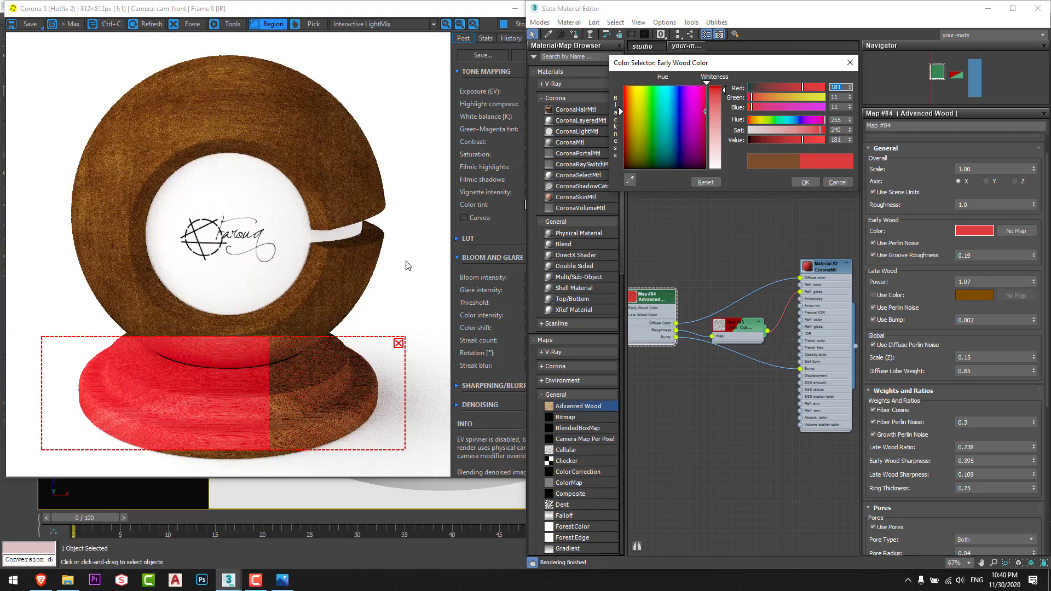
click(805, 182)
Try a custom late wood color of blue, RGB 0, 94, 200, and inspect the grain on the base up close
click(891, 297)
scroll(215, 398, up, 1)
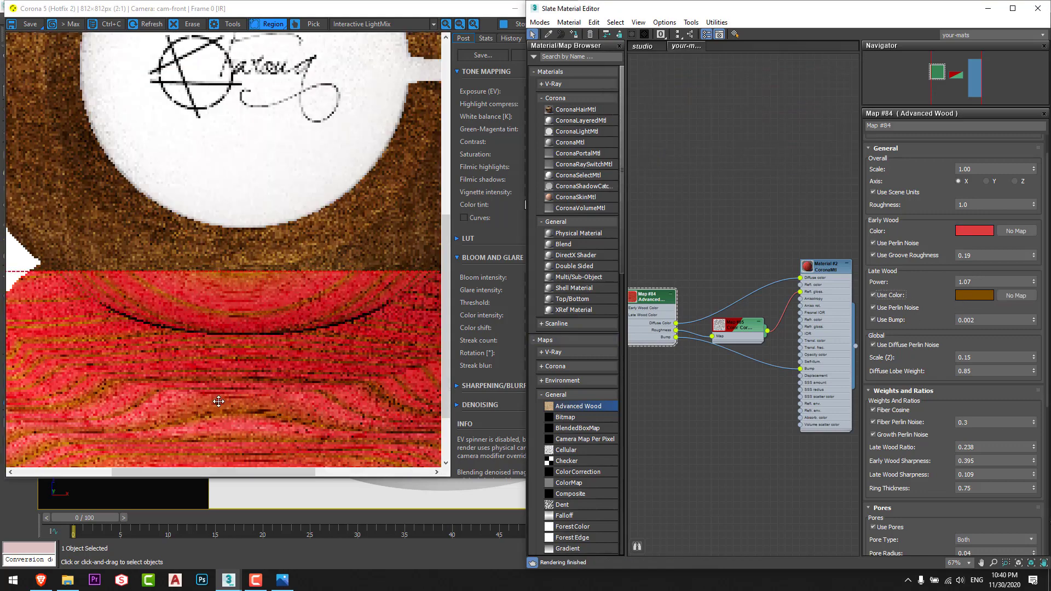
middle_drag(263, 367, 310, 328)
click(960, 297)
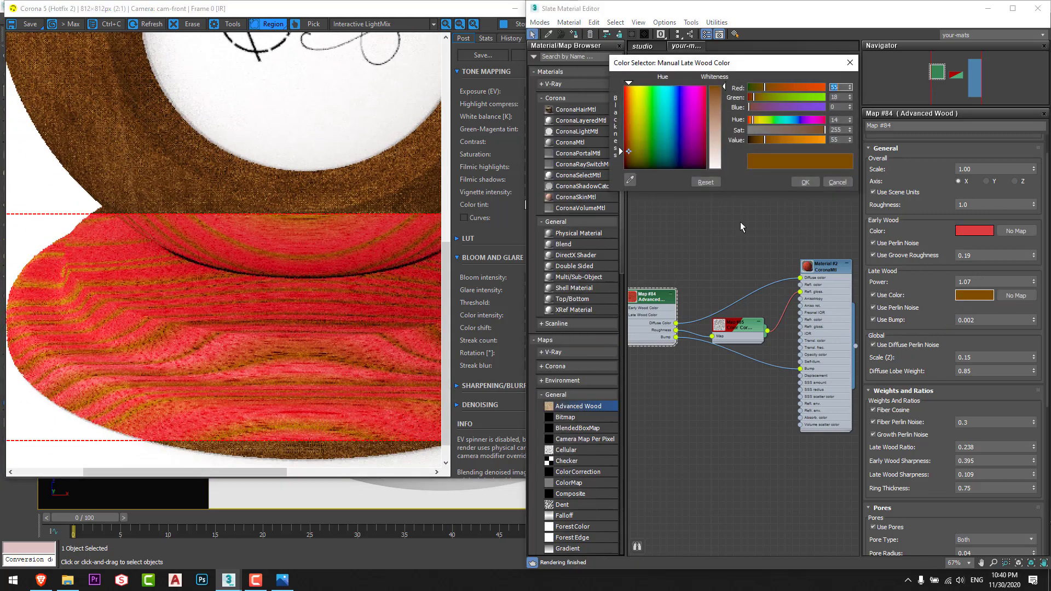
click(672, 104)
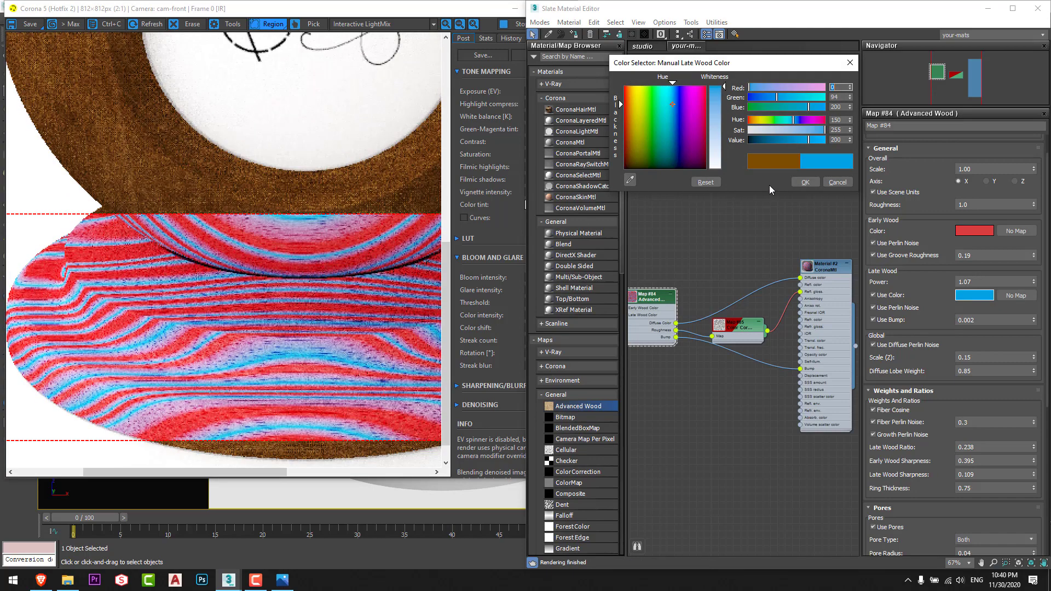
click(801, 181)
scroll(326, 304, down, 1)
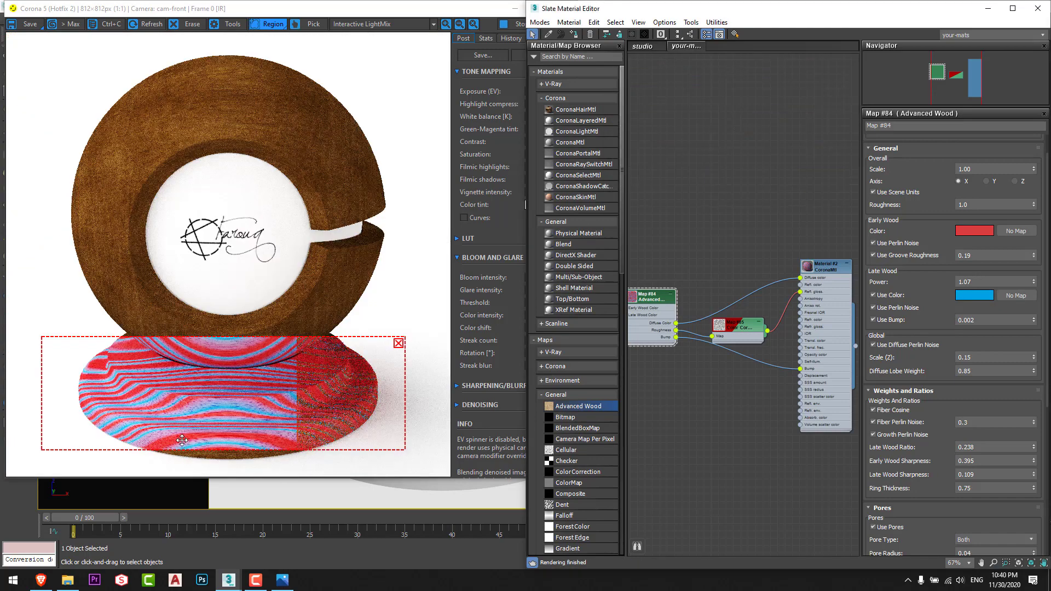
scroll(211, 417, up, 1)
middle_drag(230, 406, 304, 386)
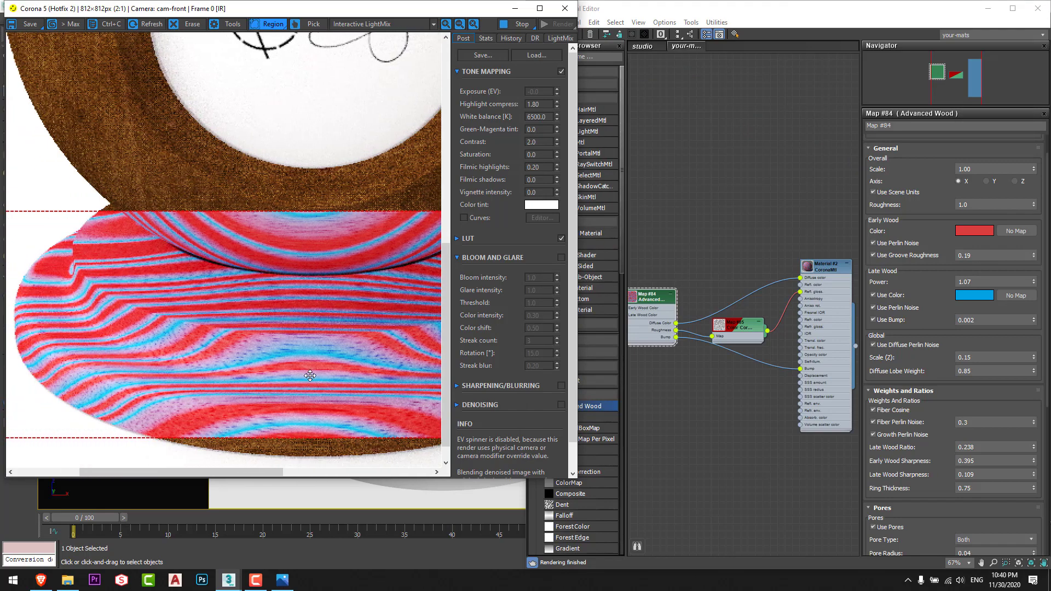
middle_drag(304, 371, 315, 357)
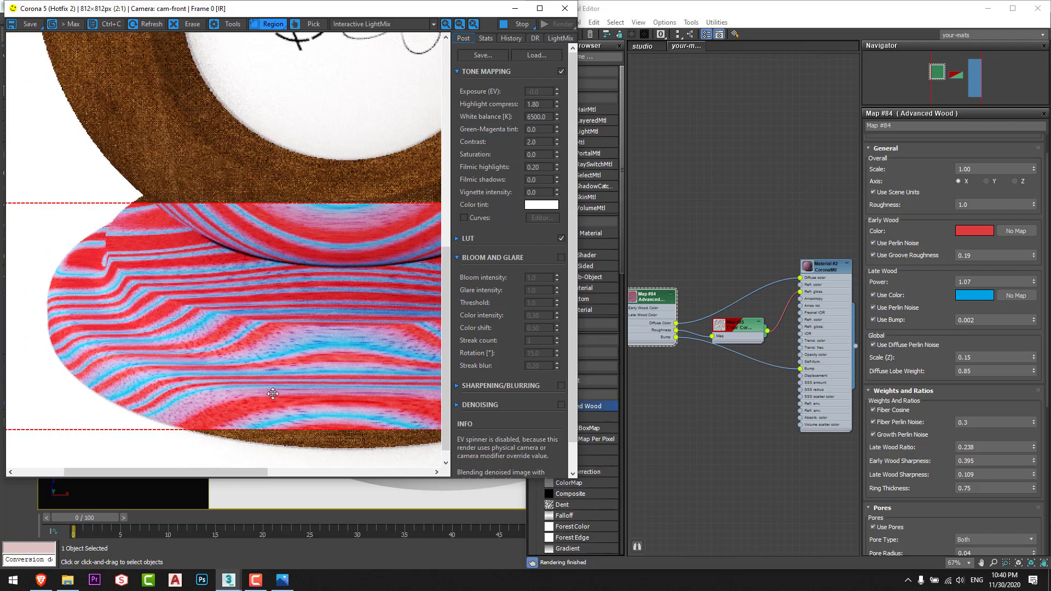
Undo the early and late wood color changes and inspect the restored mahogany on the base
click(944, 235)
key(ctrl+z)
key(ctrl+z)
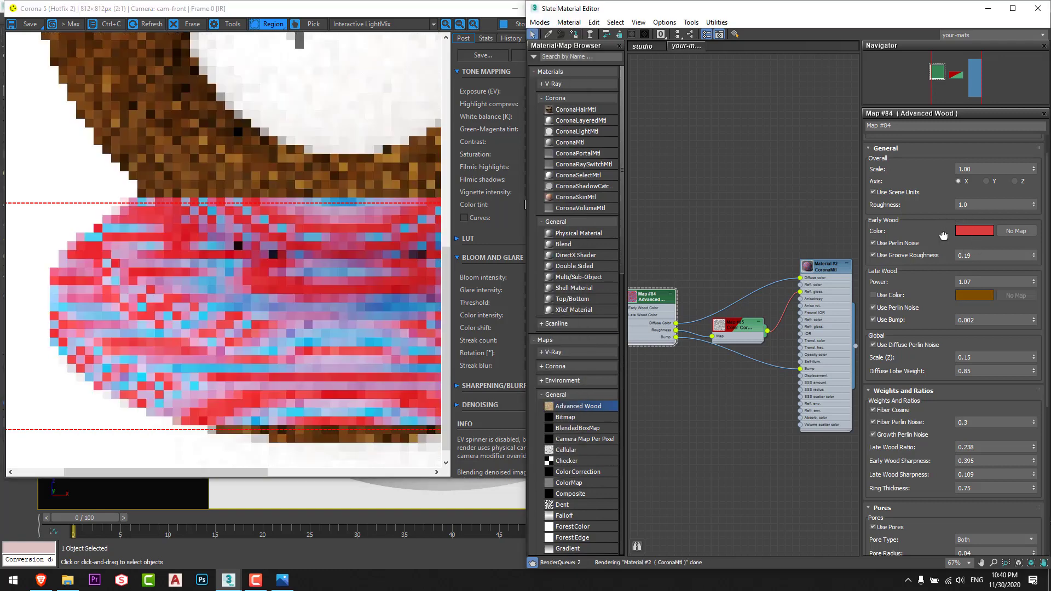
key(ctrl+z)
key(ctrl+z)
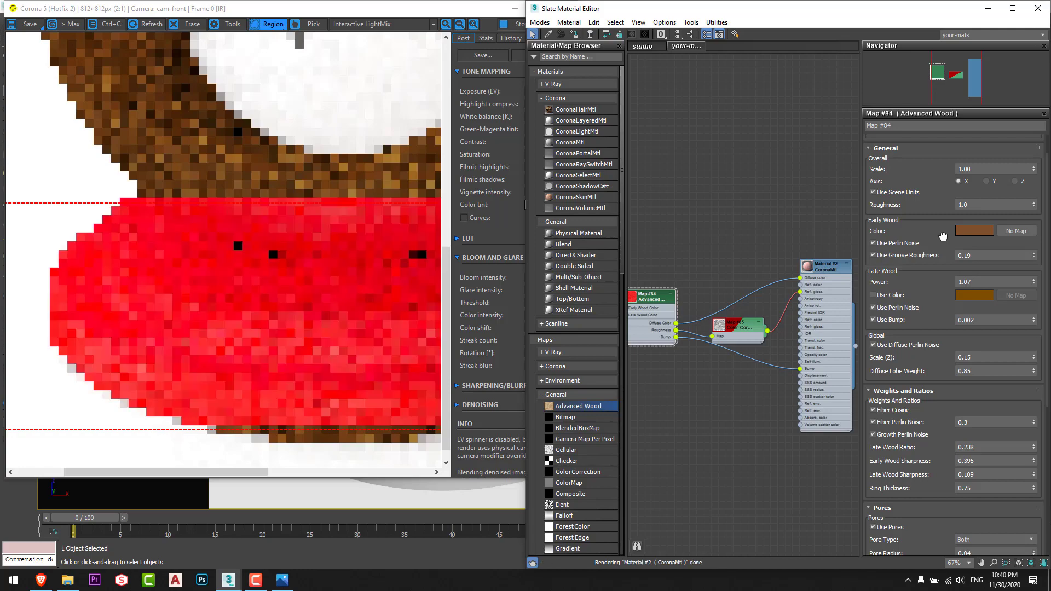
click(207, 410)
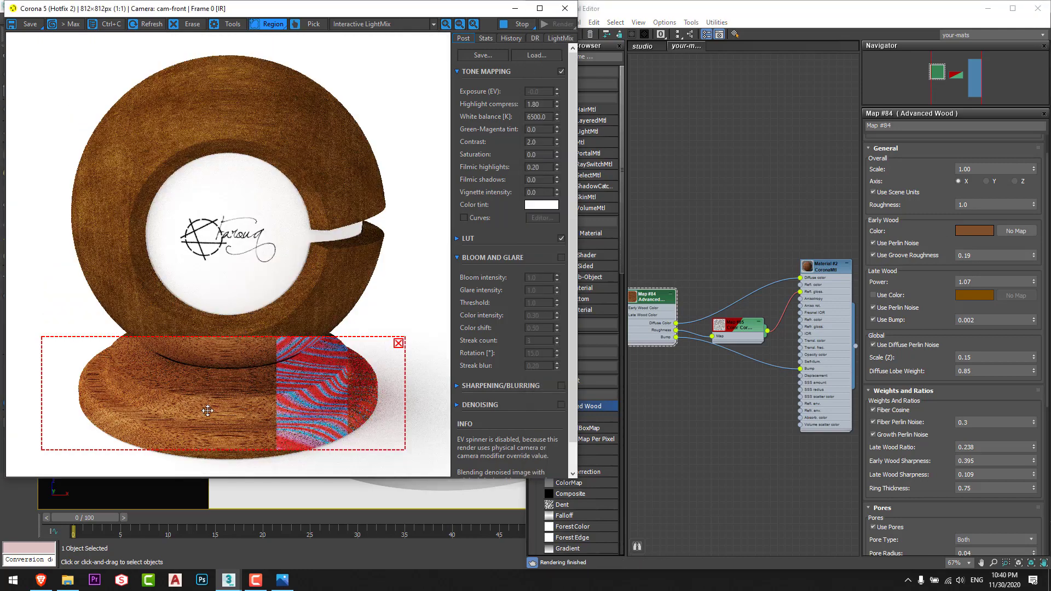
scroll(220, 427, up, 1)
middle_drag(259, 418, 242, 399)
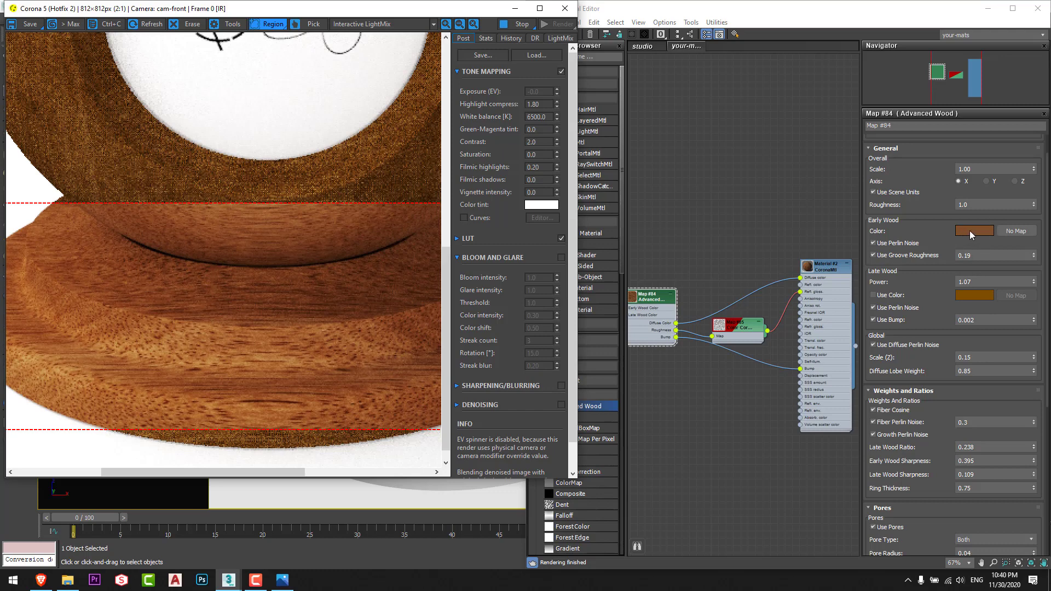
Try late wood power values of 4.0, 2.0 and 1.5 on the mahogany
click(963, 281)
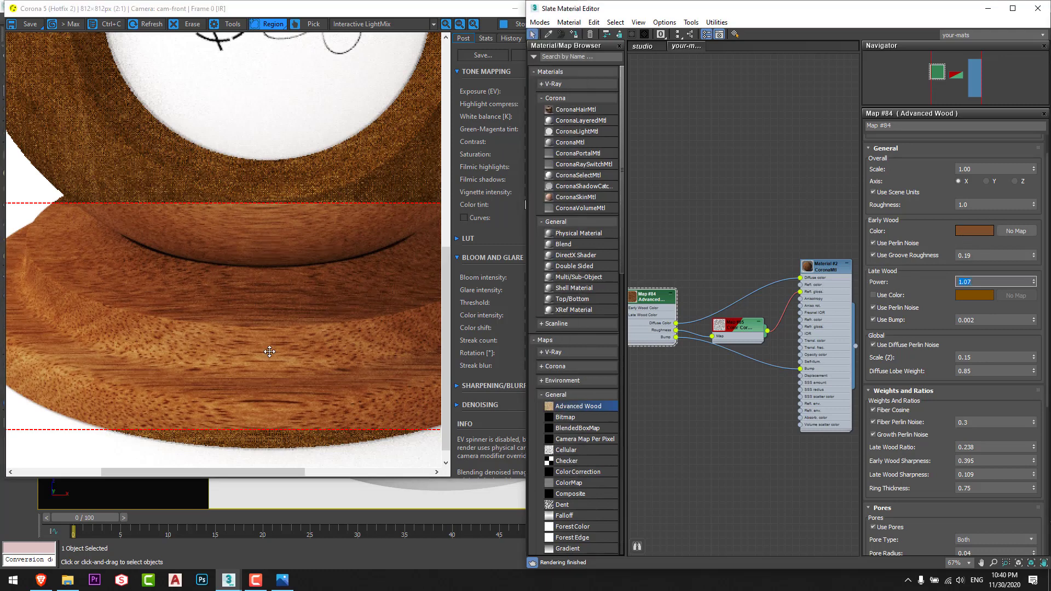
click(212, 371)
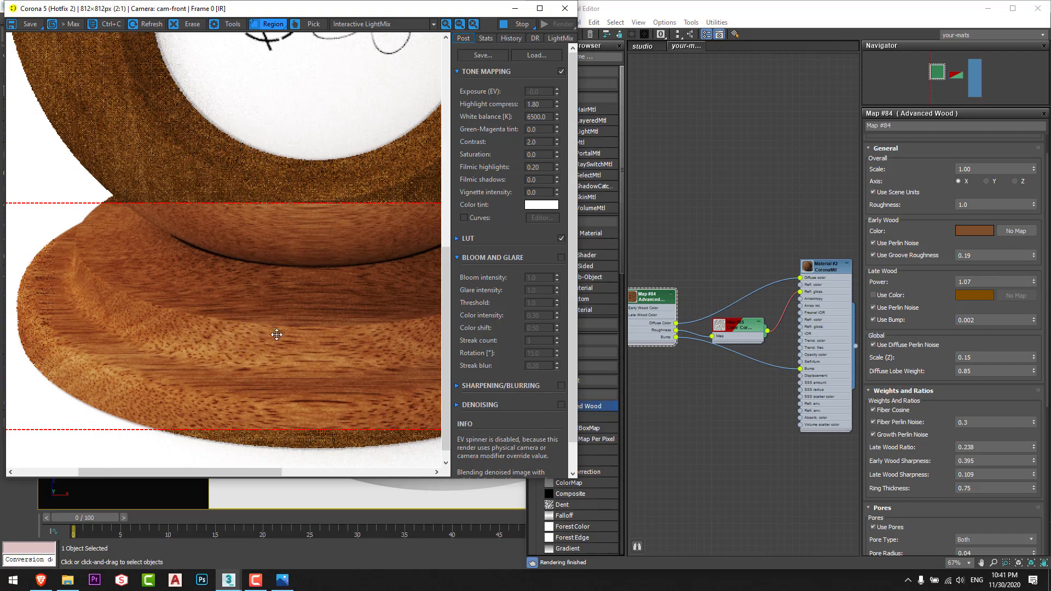
click(977, 281)
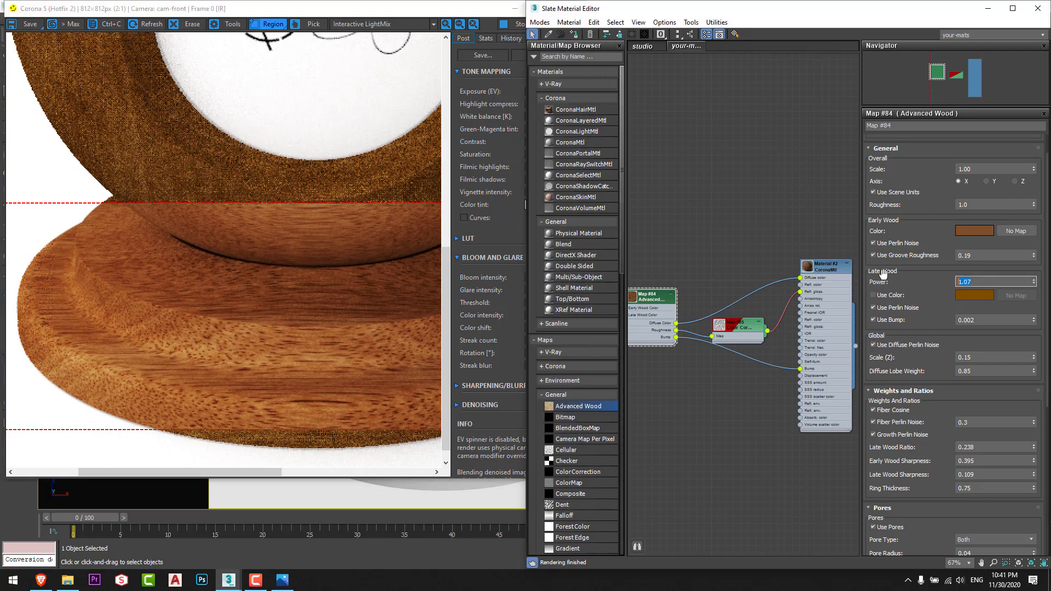
key(Return)
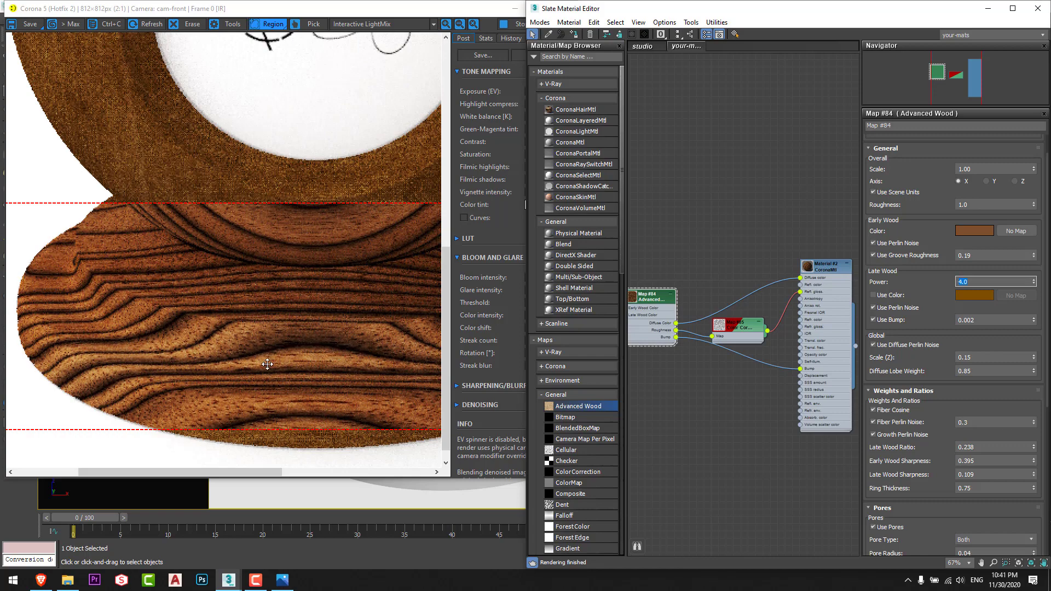
key(Return)
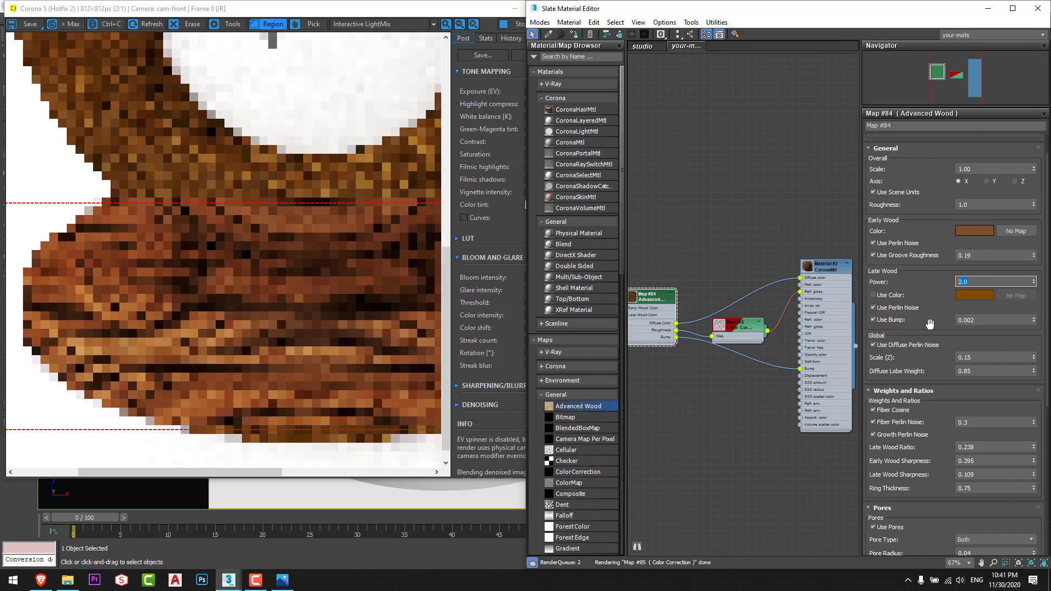
text(1)
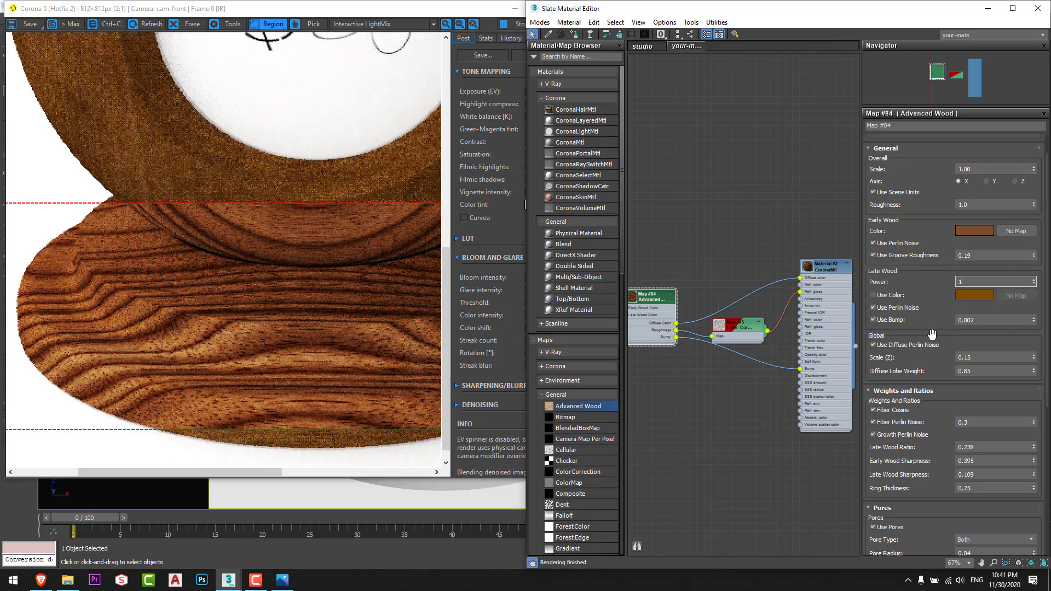
text(.5)
key(Return)
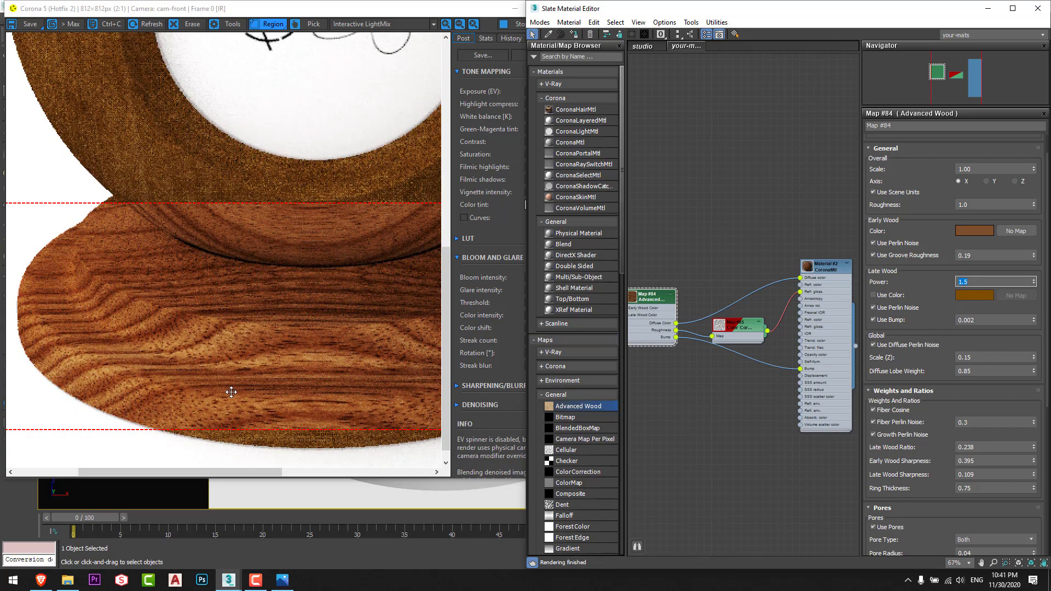
Set the late wood power to 1.2 and inspect the grain on the base up close
text(.2)
key(Return)
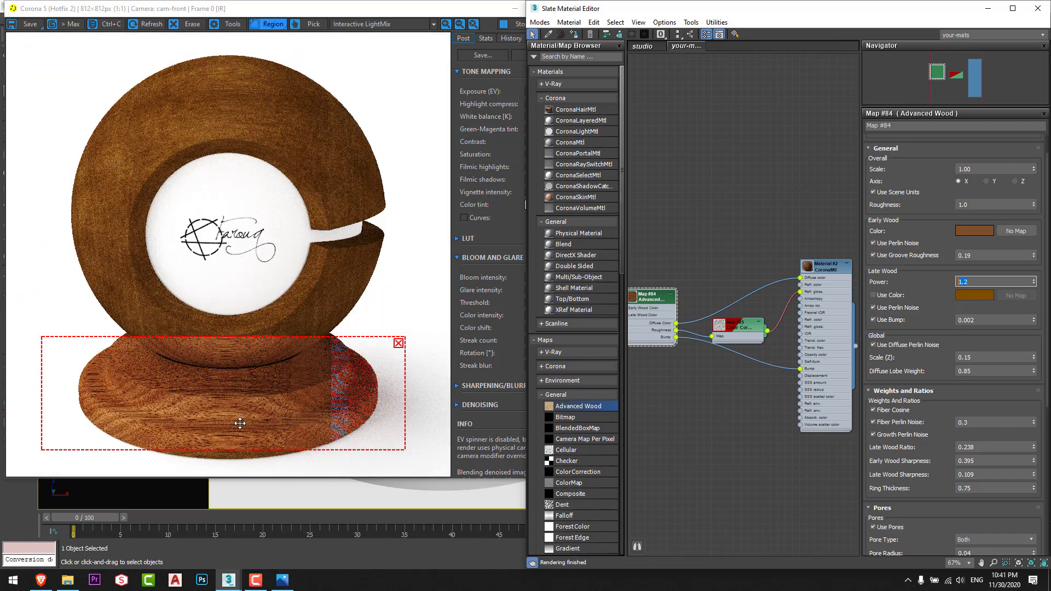
scroll(239, 423, up, 1)
middle_drag(239, 423, 474, 361)
middle_drag(335, 330, 212, 340)
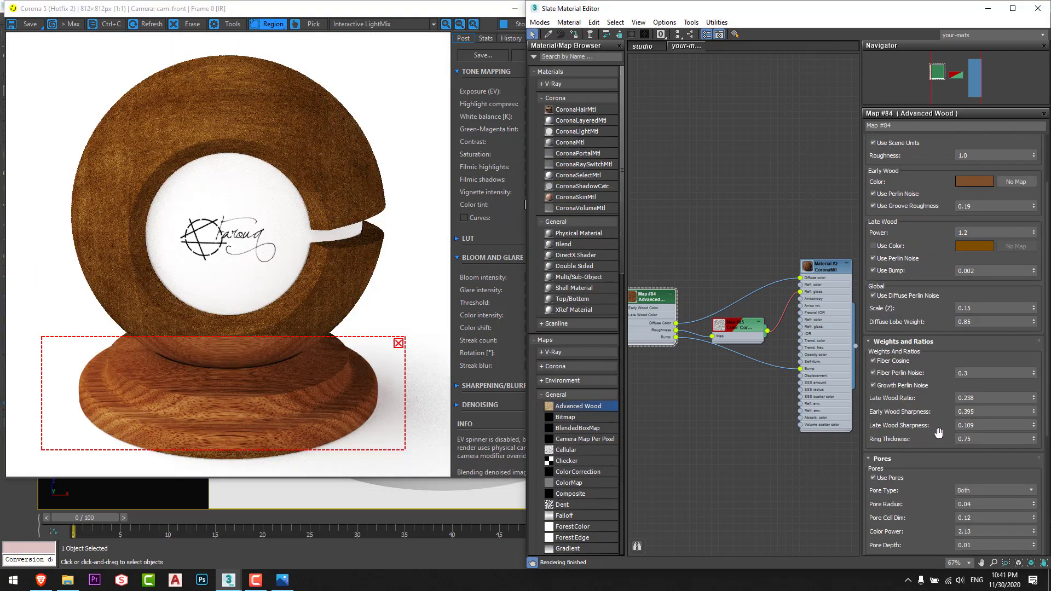
Disconnect the Advanced Wood map's Bump output from the CoronaMtl's Bump slot
drag(941, 428, 930, 509)
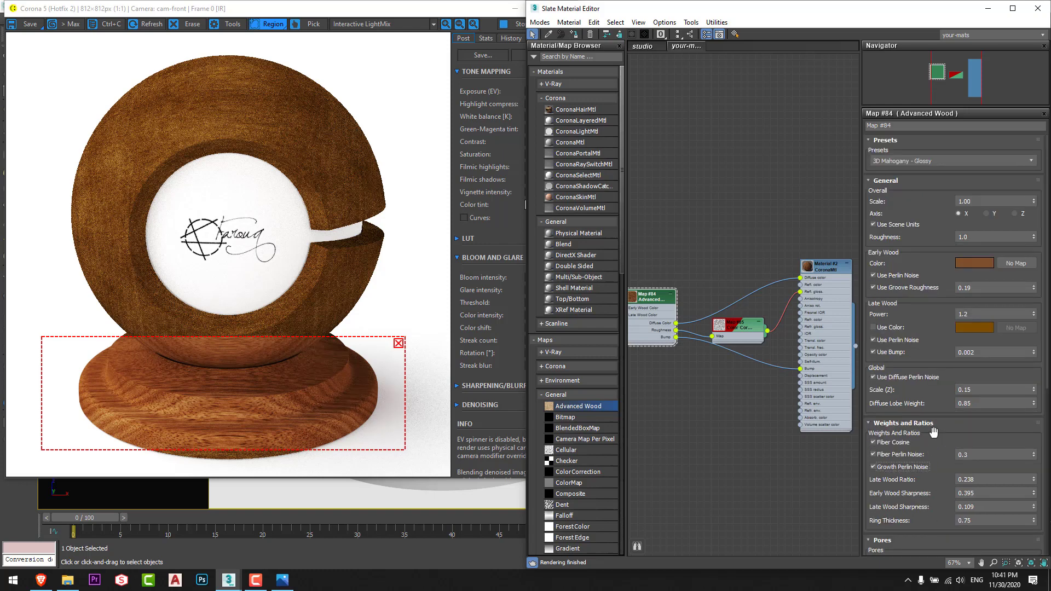
scroll(946, 437, down, 1)
scroll(948, 438, up, 1)
scroll(776, 346, down, 1)
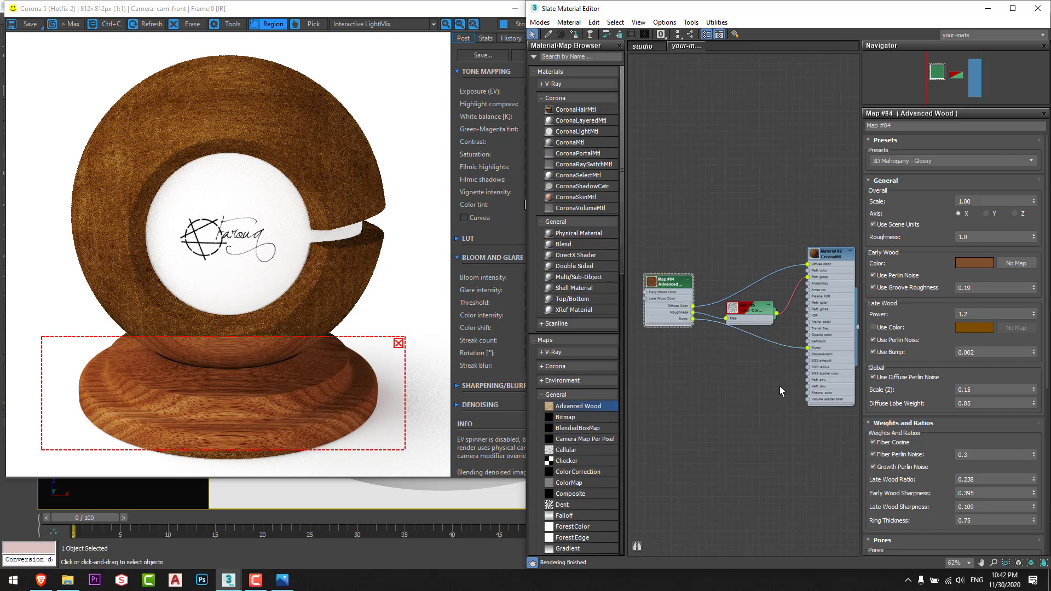
middle_drag(781, 378, 781, 363)
drag(809, 338, 756, 339)
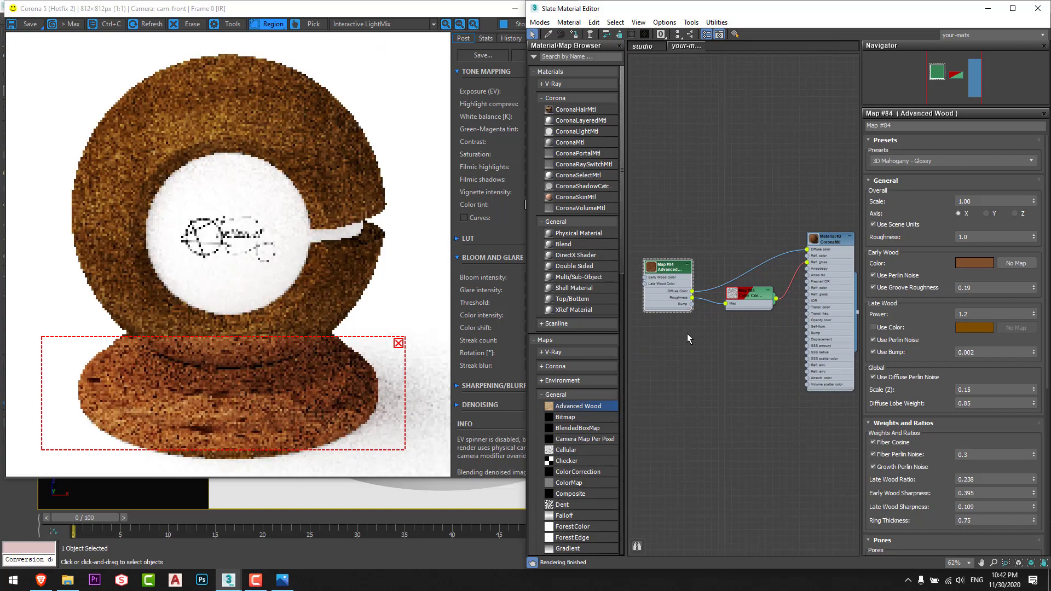
Duplicate the Advanced Wood map below the Color Correction node and connect the copy's Bump output to the CoronaMtl's Bump slot
shift+drag(666, 274, 747, 341)
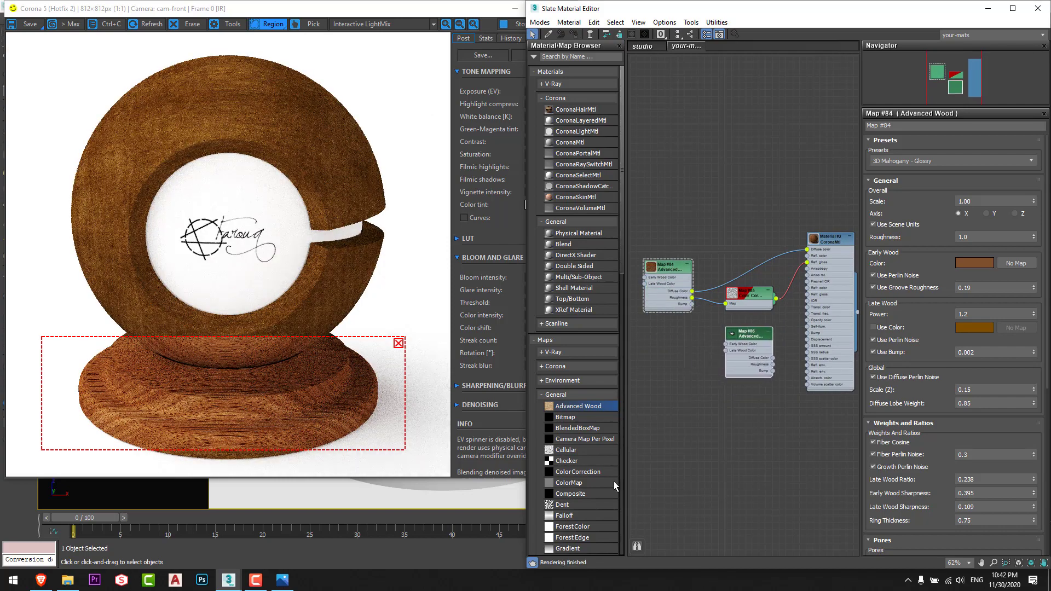
scroll(793, 379, up, 5)
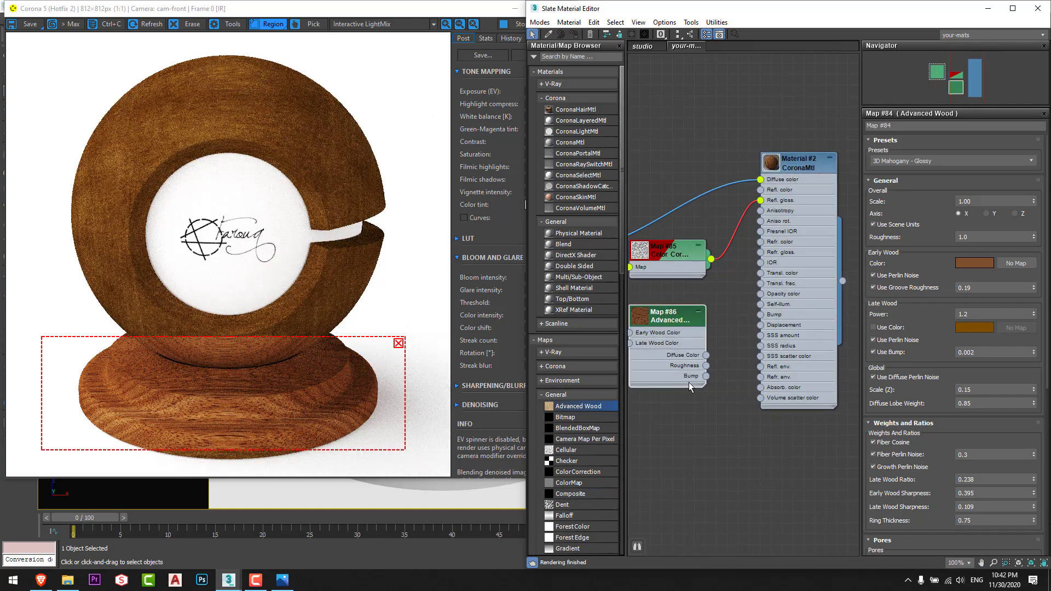
middle_drag(706, 397, 695, 404)
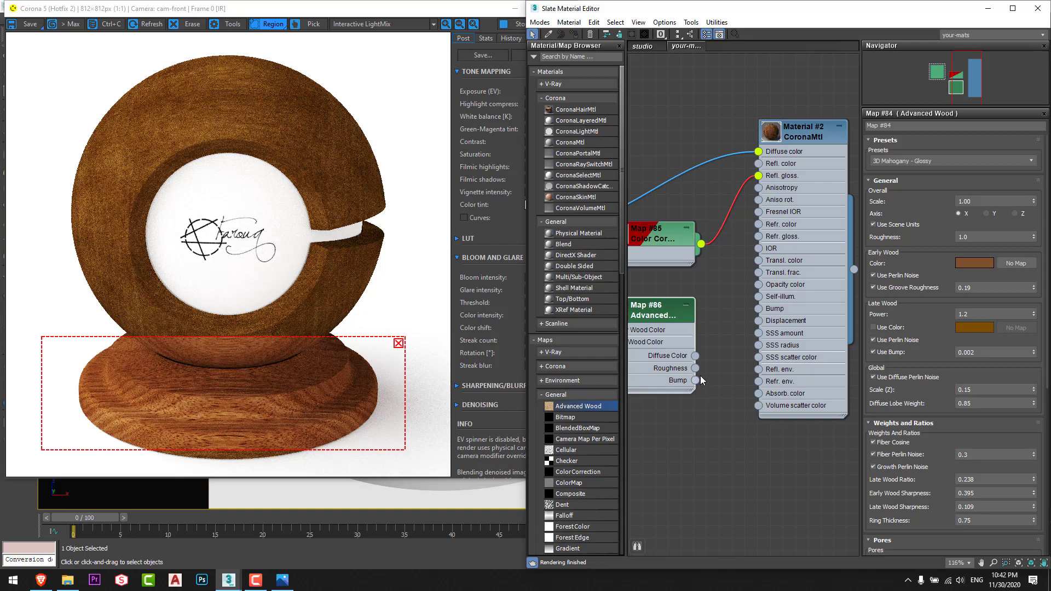
drag(695, 379, 758, 308)
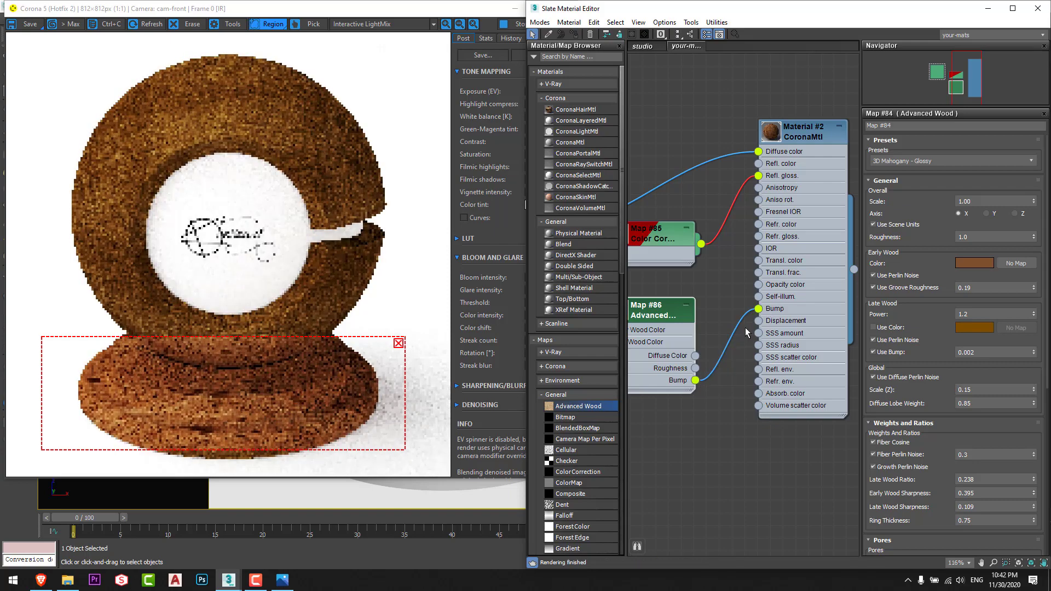
Connect the copied wood map's Bump output to the CoronaMtl's Displacement slot, open the material's parameters and inspect the base's edge
drag(695, 380, 758, 321)
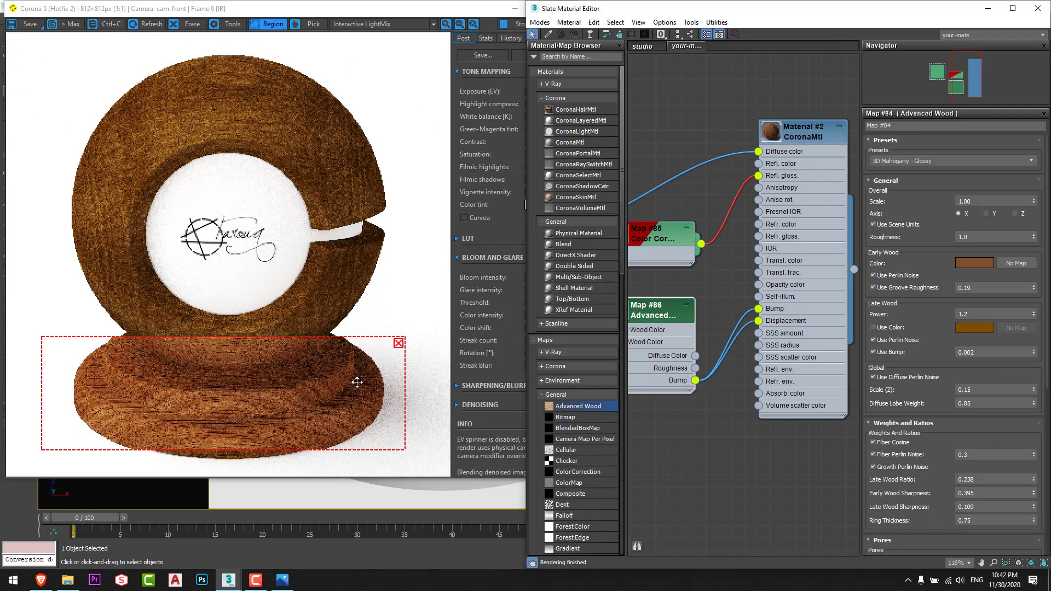
scroll(685, 289, up, 1)
double_click(789, 327)
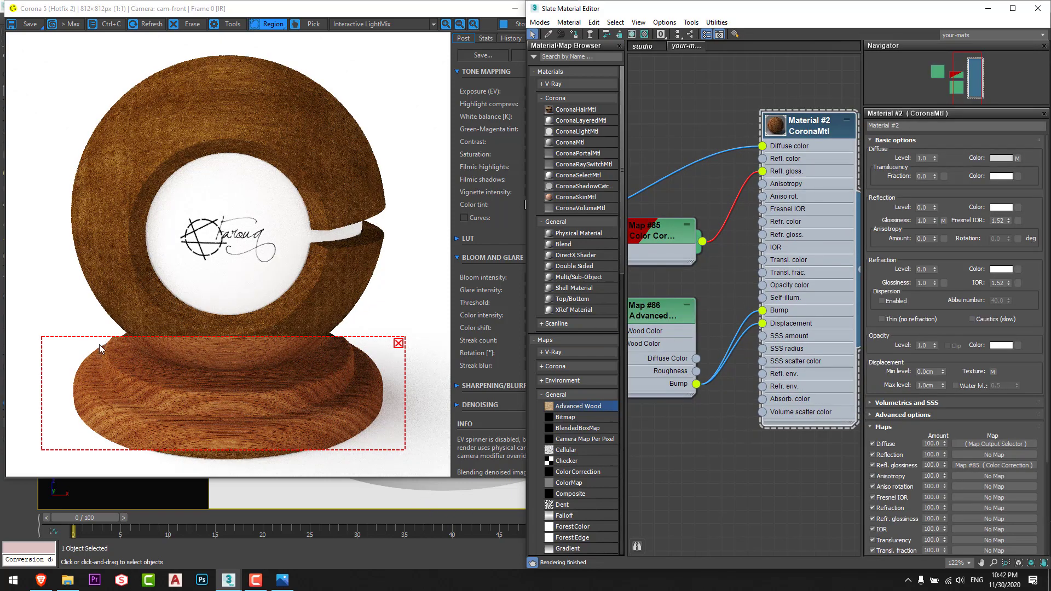
scroll(102, 346, up, 2)
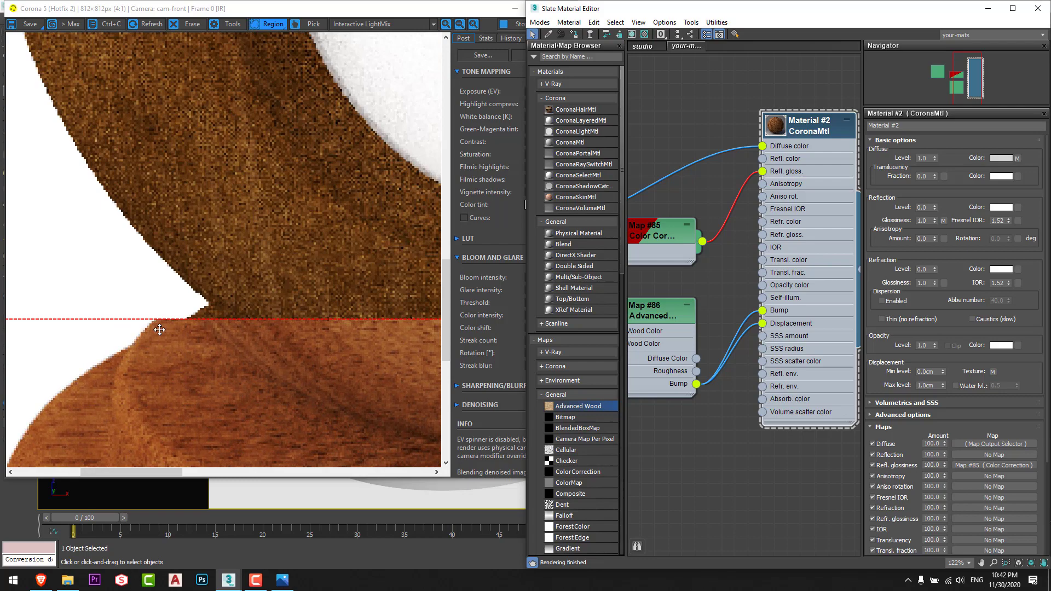
scroll(154, 326, down, 1)
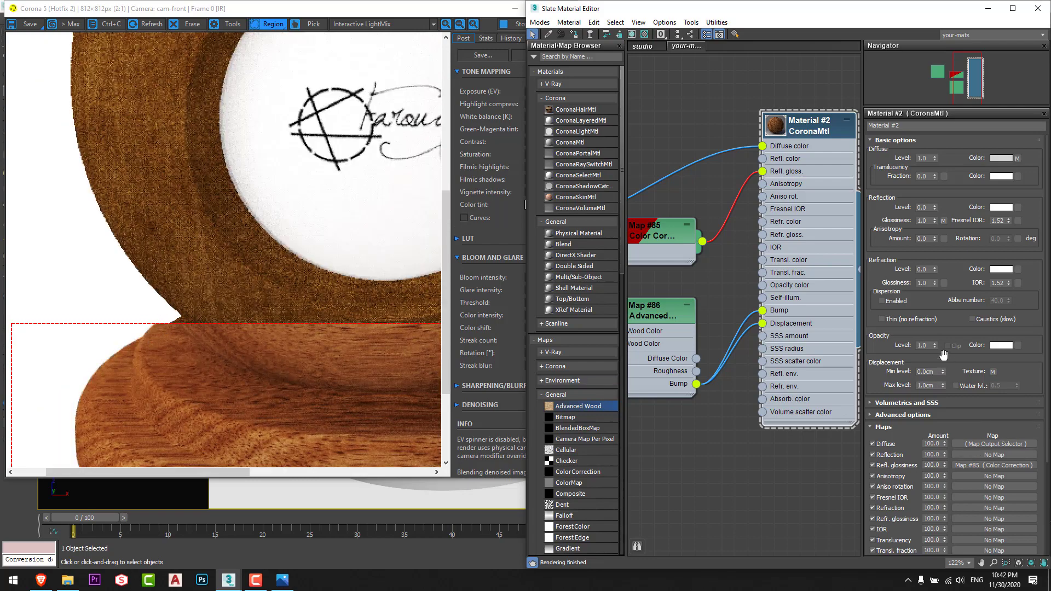
Set the CoronaMtl's displacement max level to 0.2 cm
scroll(942, 356, down, 2)
drag(937, 355, 848, 353)
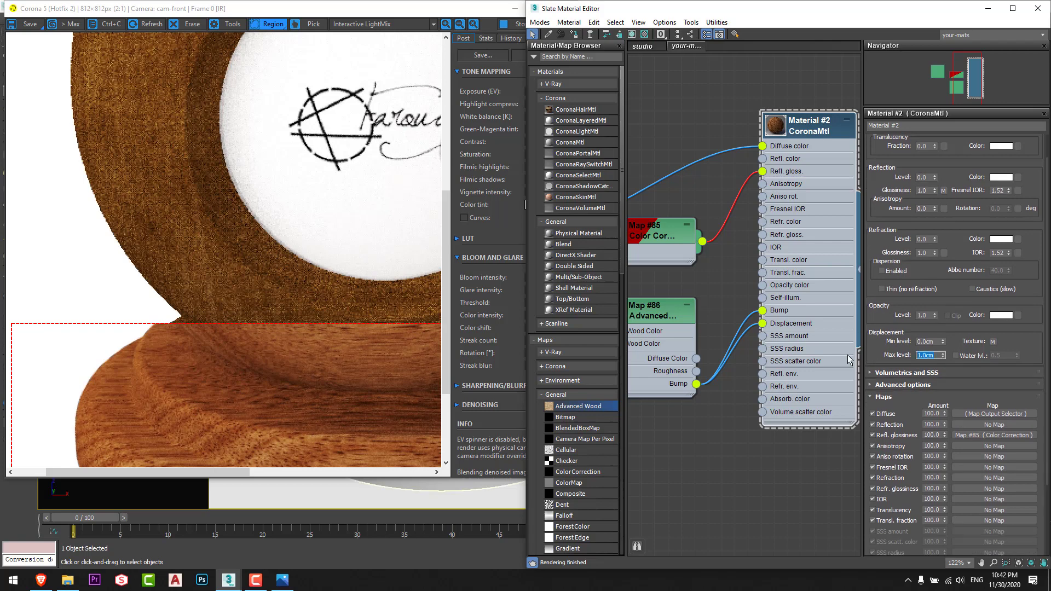
text(.2)
key(Return)
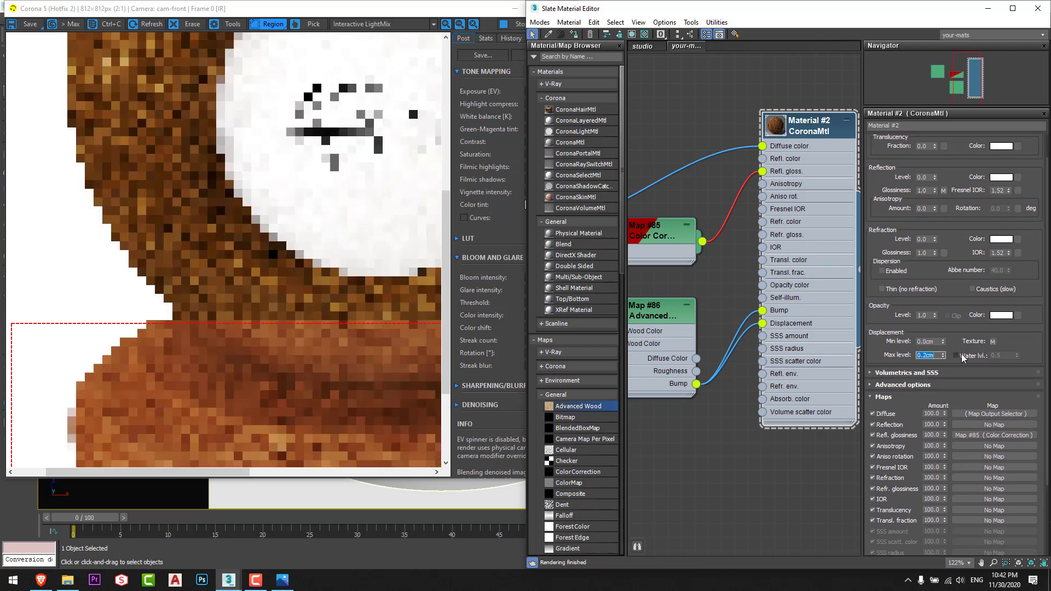
Set the CoronaMtl's Bump map amount to 0.2 and inspect the rendered base as a whole and up close
scroll(968, 211, down, 1)
scroll(968, 211, down, 2)
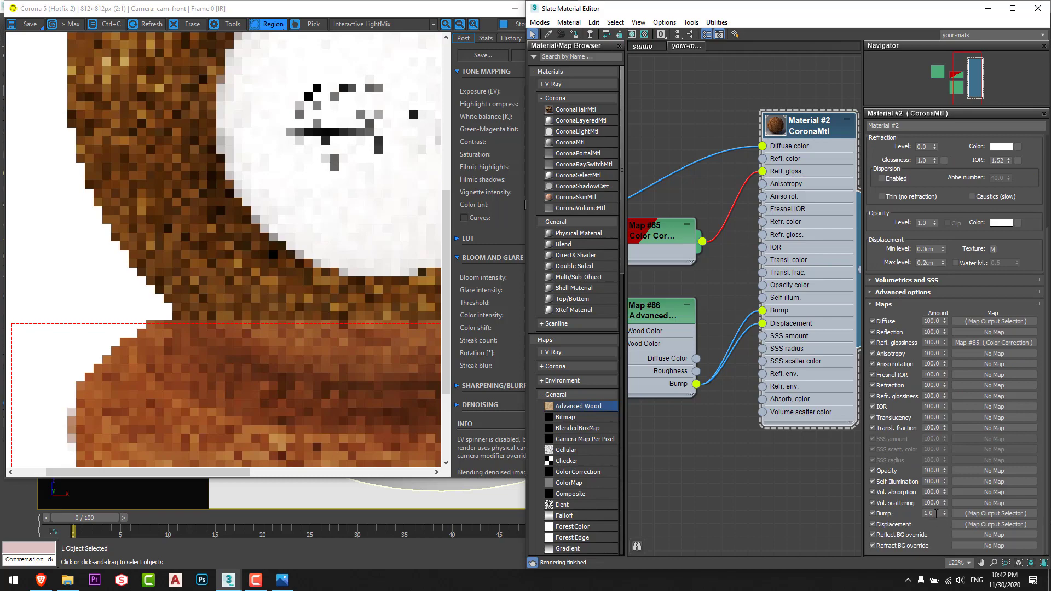
double_click(937, 513)
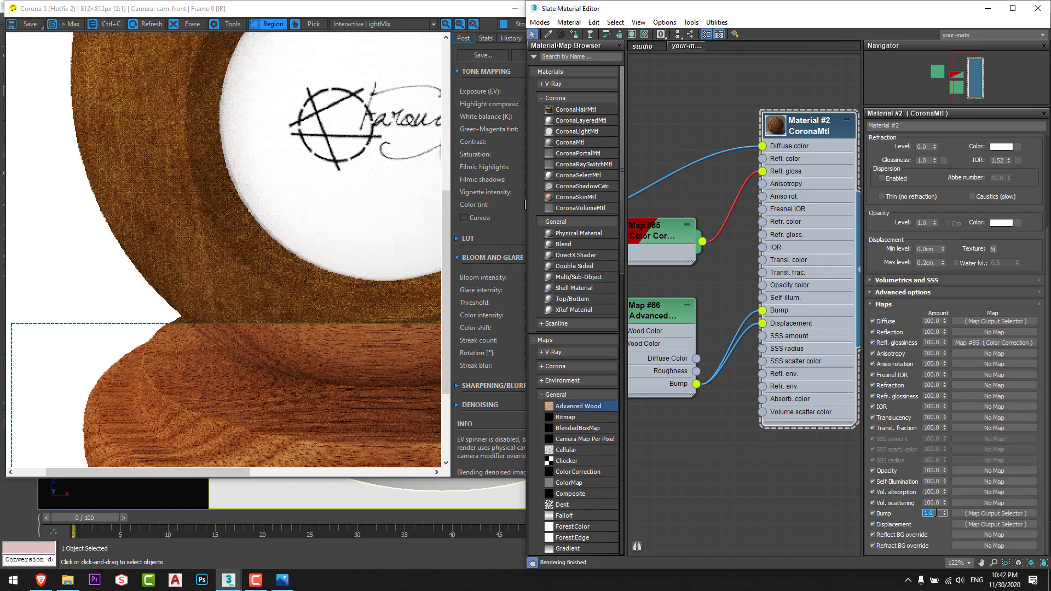
text(.2)
key(Return)
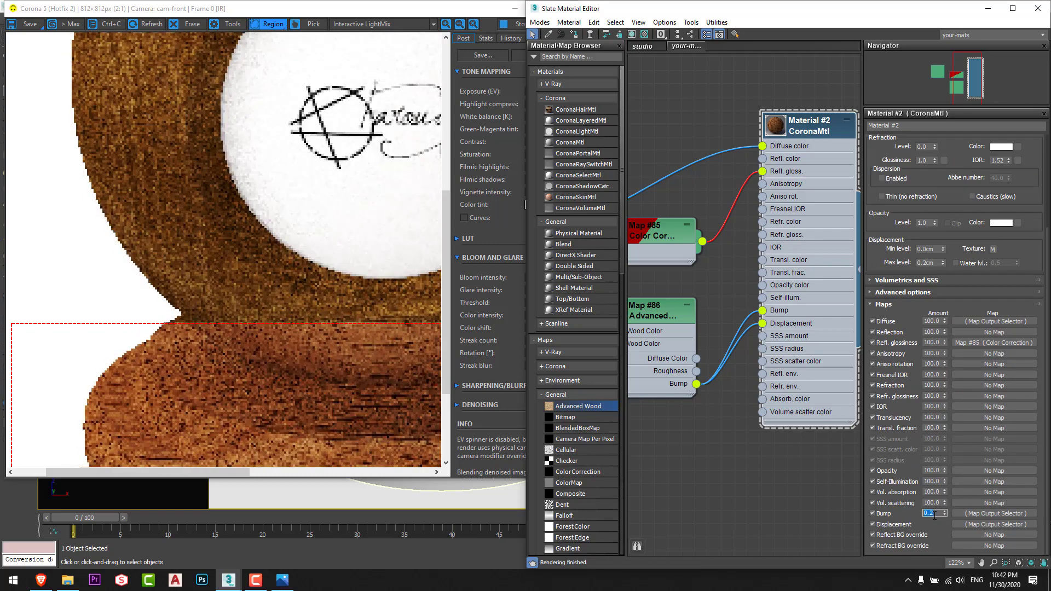
scroll(329, 394, down, 1)
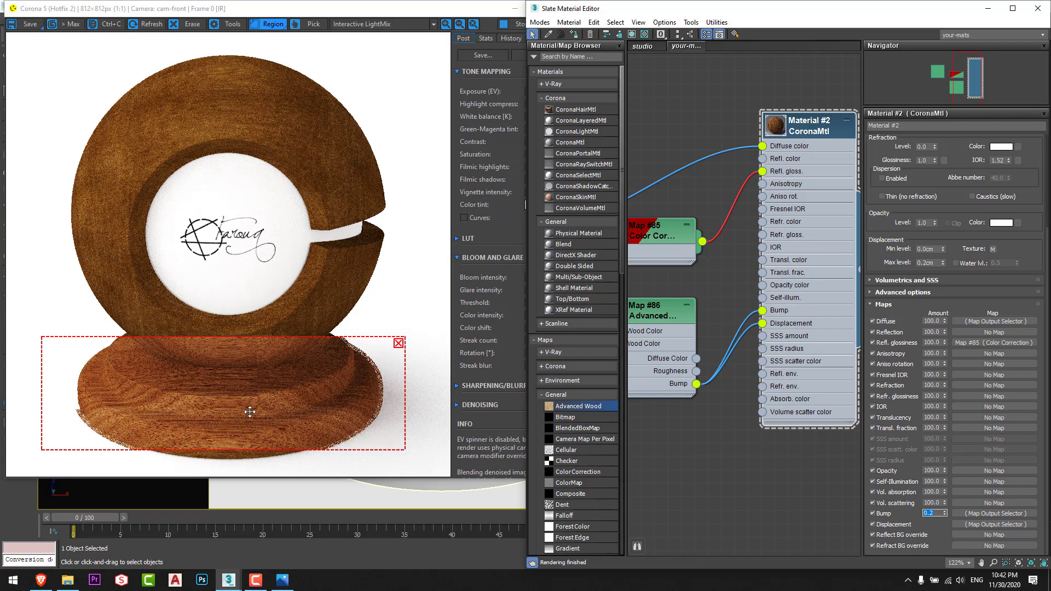
scroll(251, 412, up, 1)
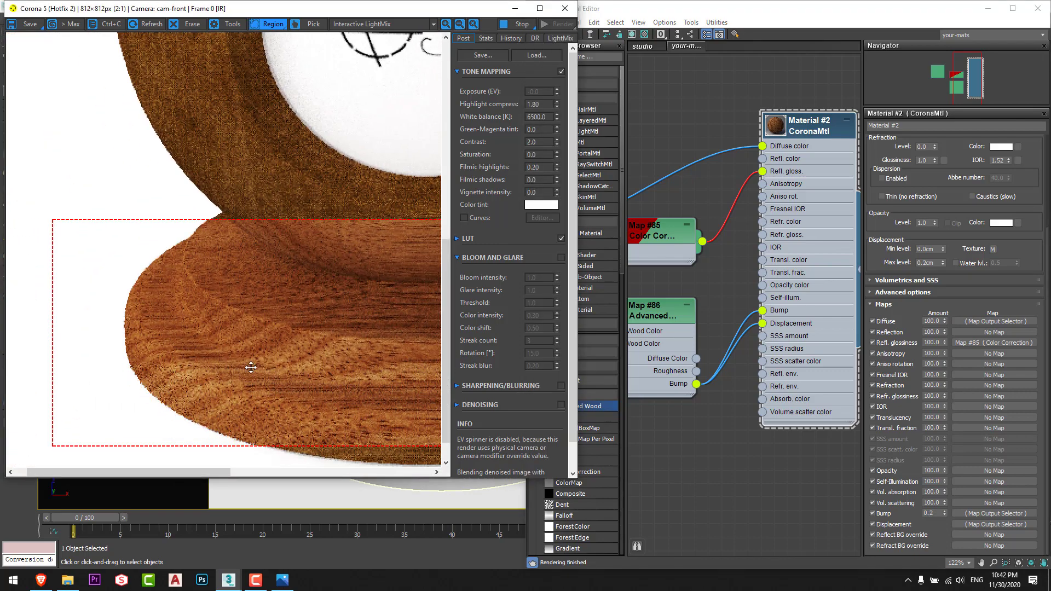
Examine how the original wood map, the Color Correction node and the copied wood map feed the CoronaMtl
click(696, 455)
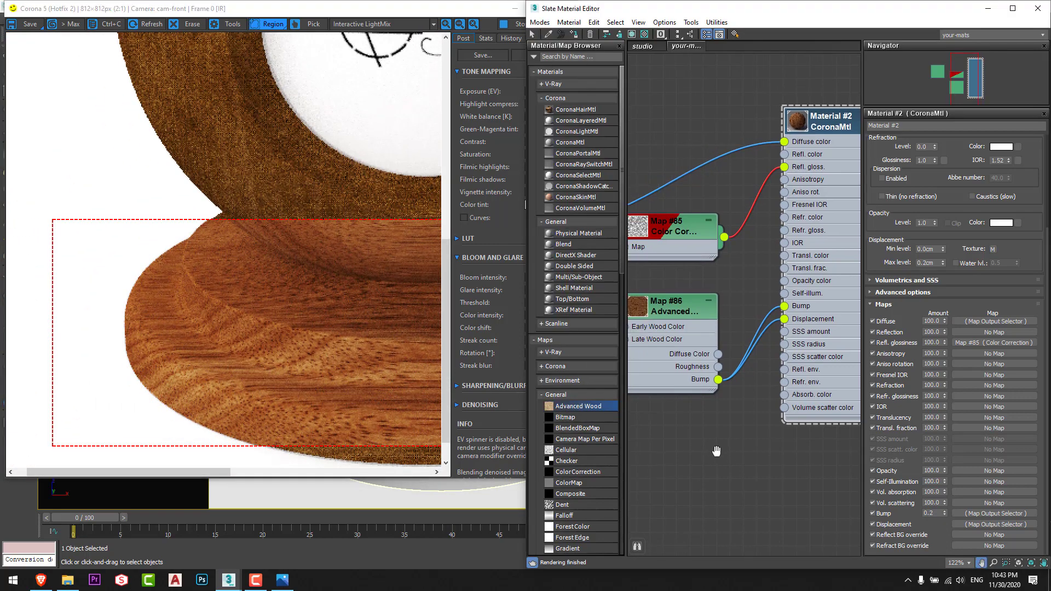
middle_drag(696, 355, 780, 372)
middle_drag(701, 277, 743, 292)
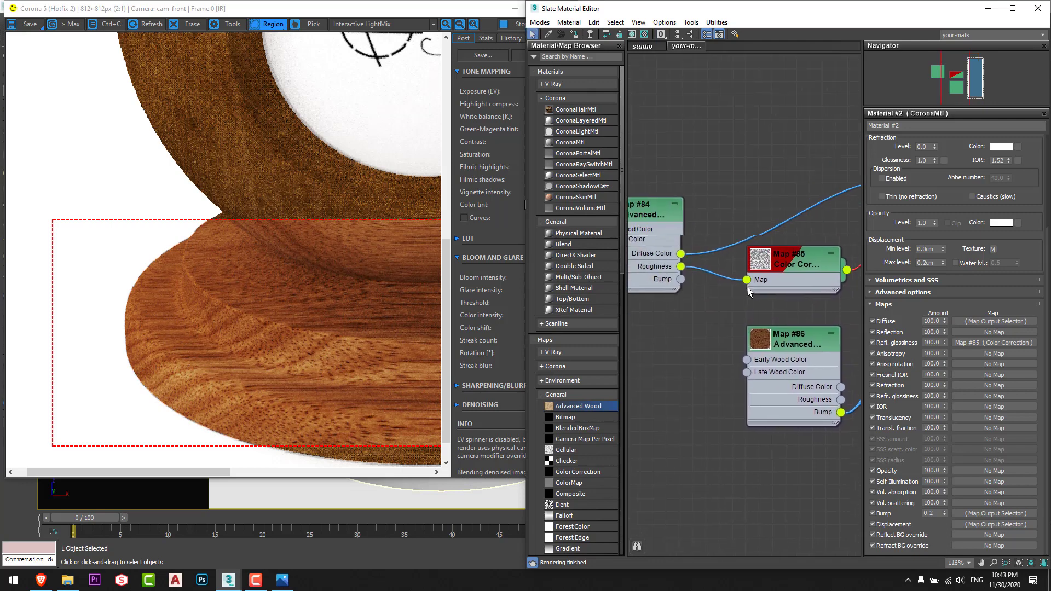
scroll(742, 293, down, 1)
scroll(737, 306, down, 1)
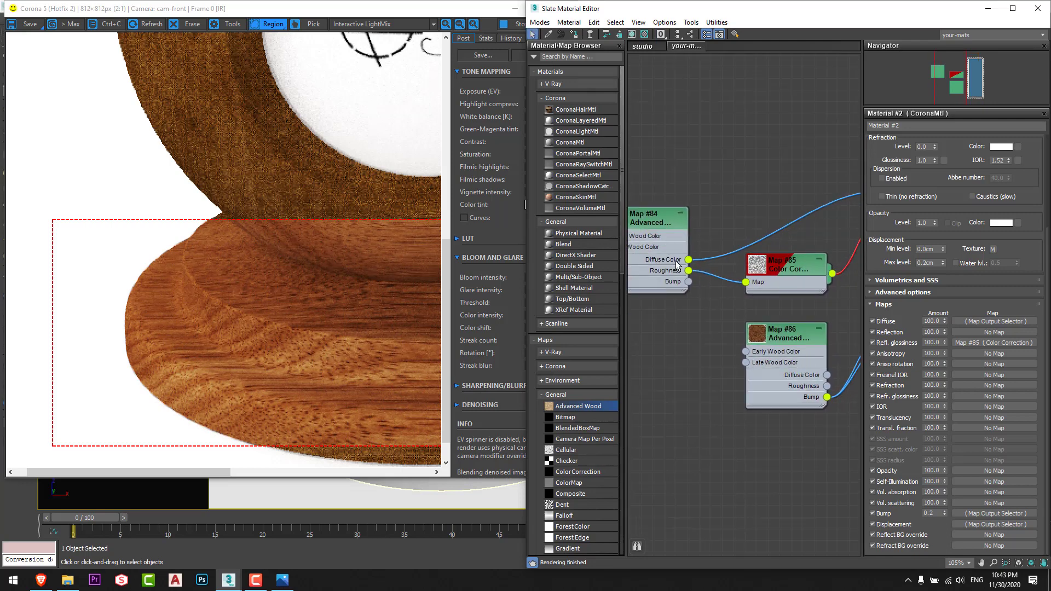
middle_drag(778, 404, 809, 430)
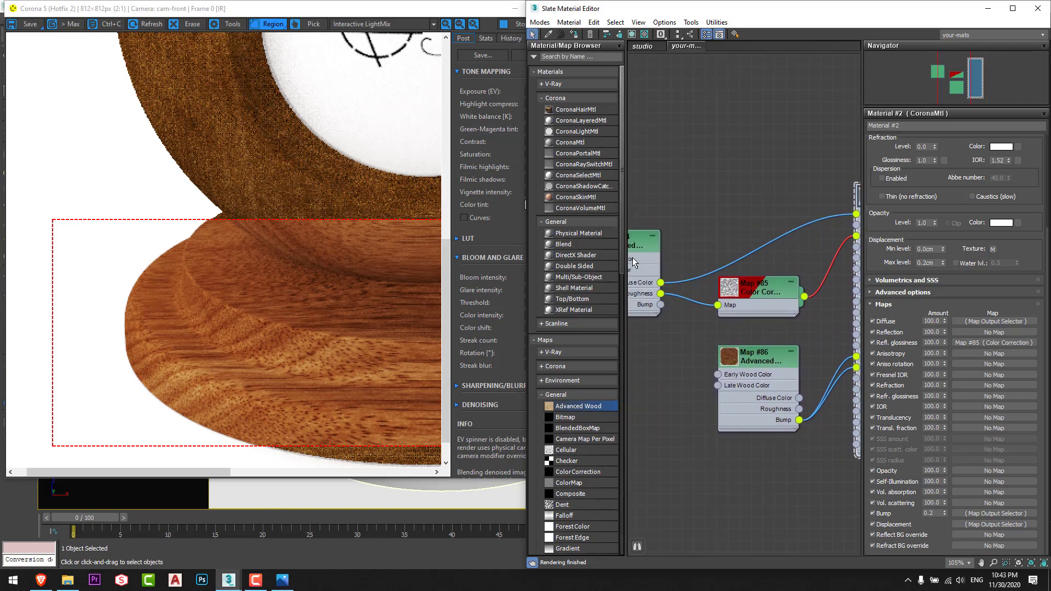
middle_drag(672, 313, 723, 327)
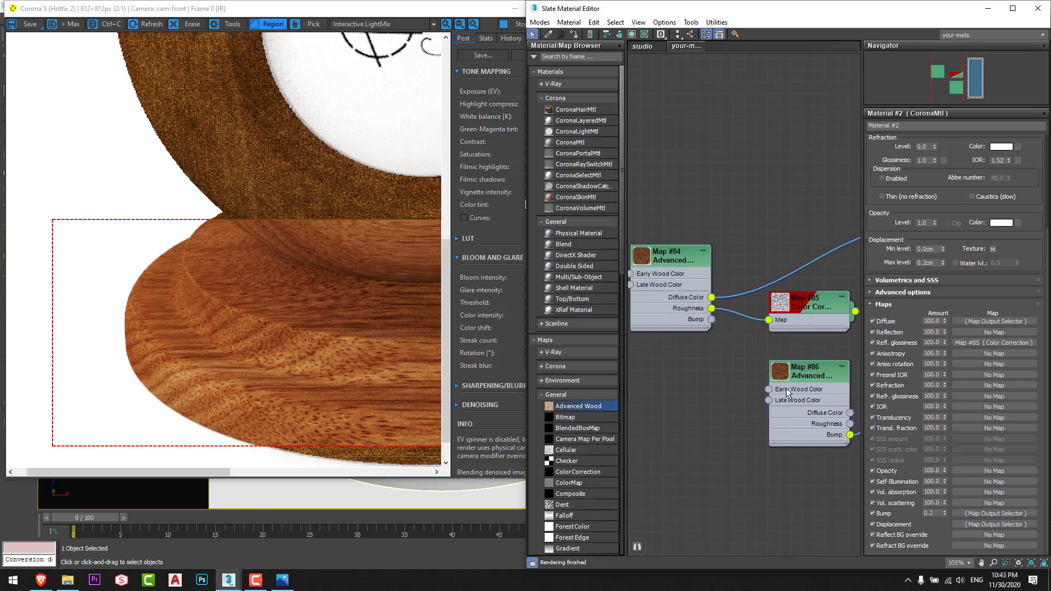
middle_drag(791, 456, 655, 433)
scroll(665, 353, up, 1)
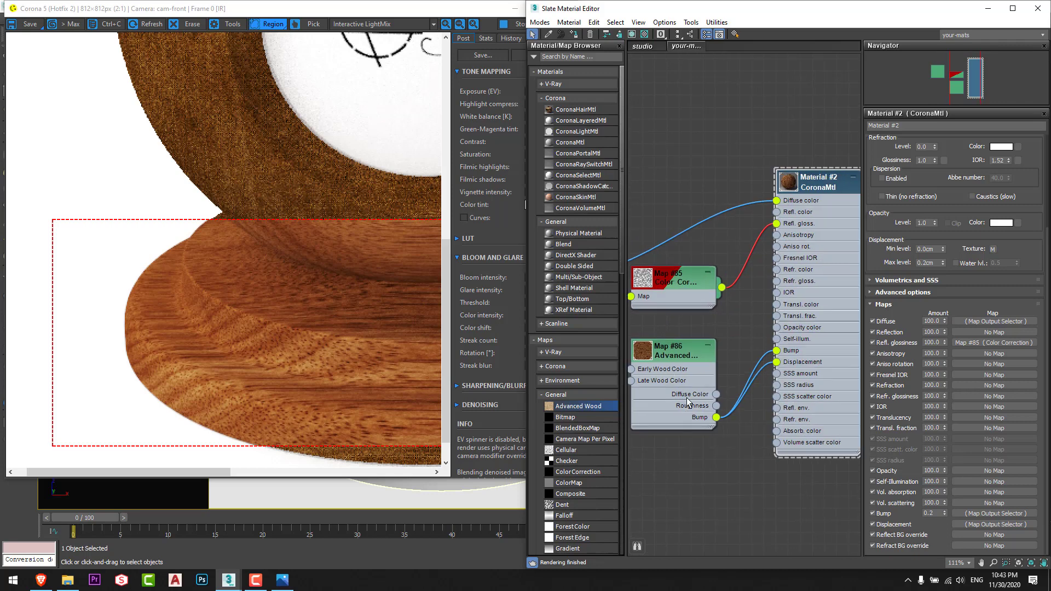
Set the late wood power of the copied Advanced Wood map to 4 and inspect the base's grain
double_click(677, 355)
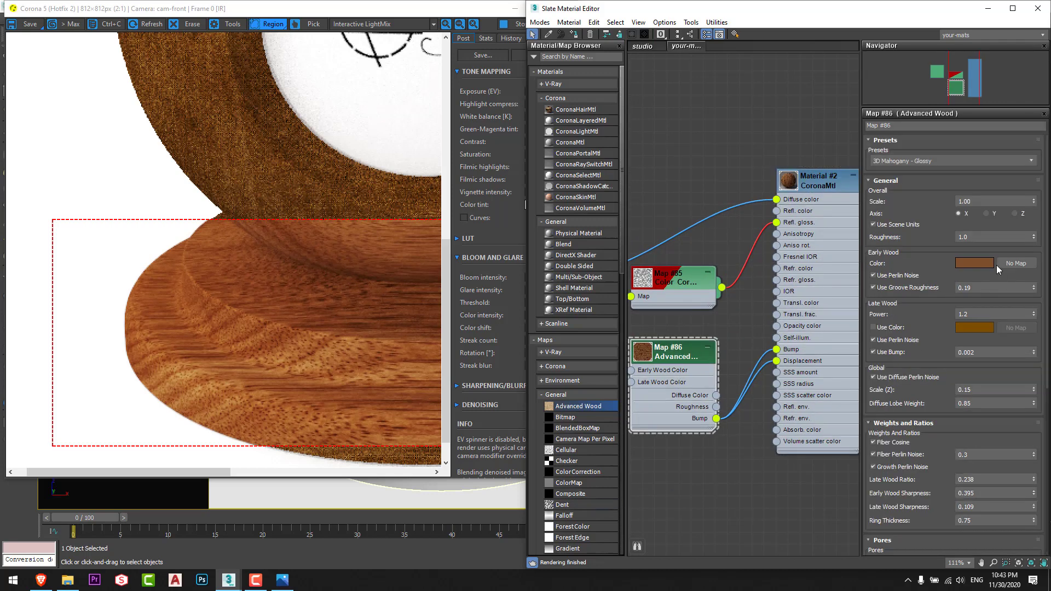
double_click(974, 315)
text(4)
key(Return)
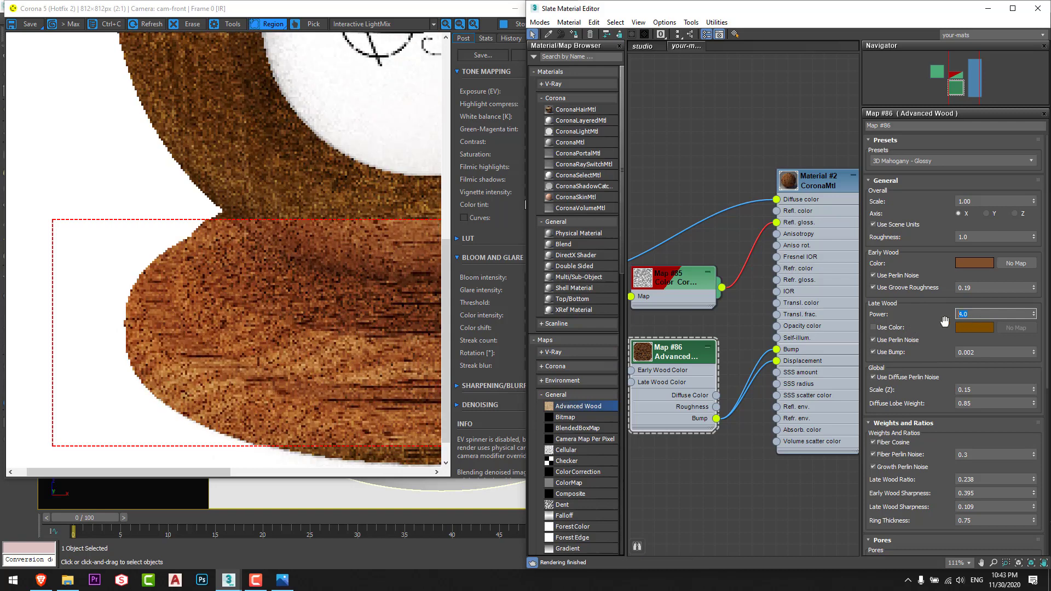
middle_drag(321, 379, 262, 368)
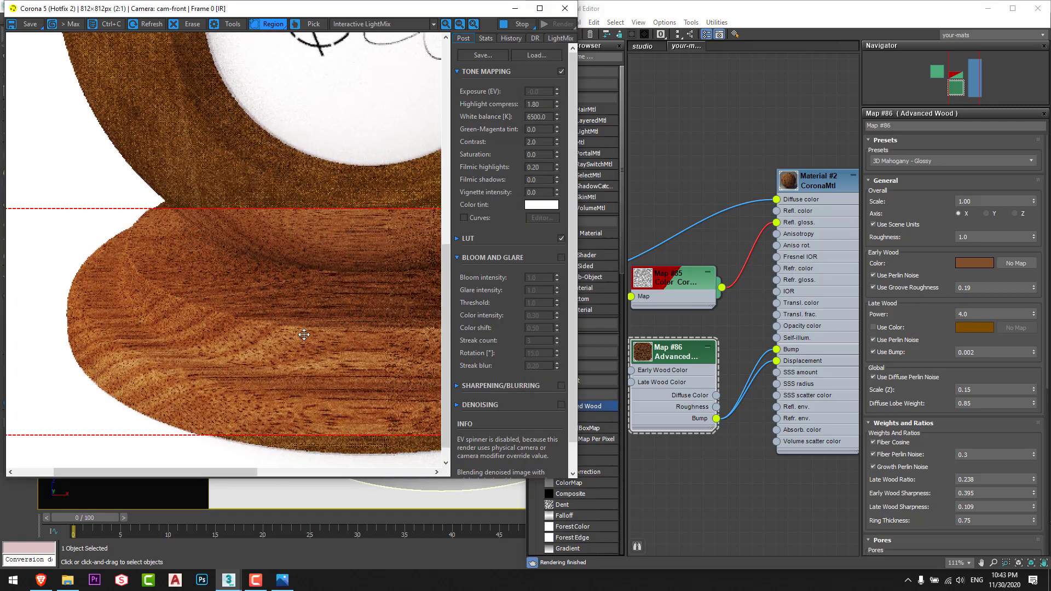
Review the complete wood node graph and browse the copied Advanced Wood map's presets without changing the selection
click(726, 380)
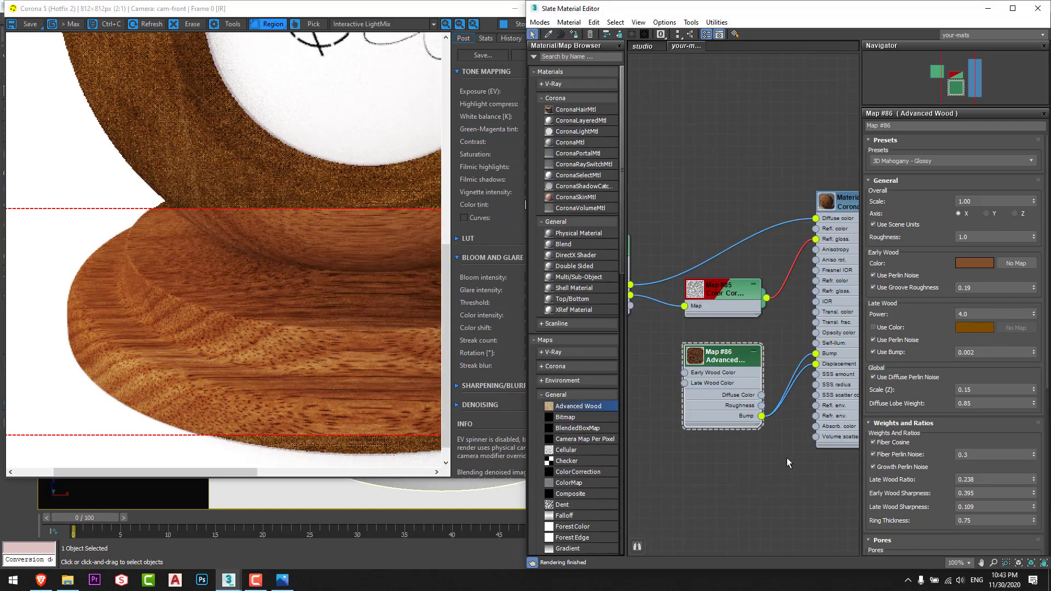
scroll(726, 380, down, 1)
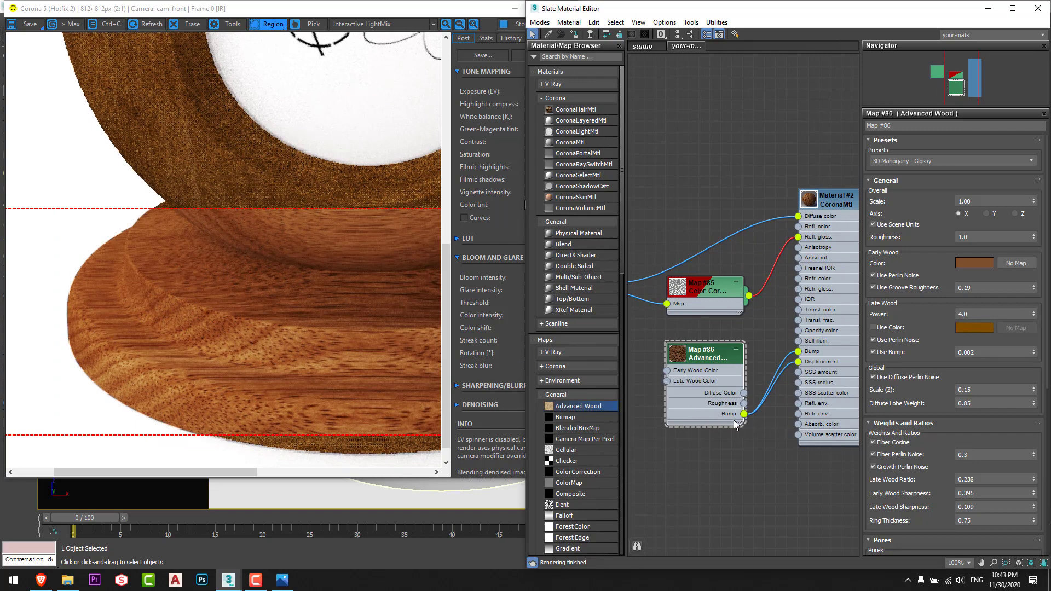
scroll(793, 393, down, 4)
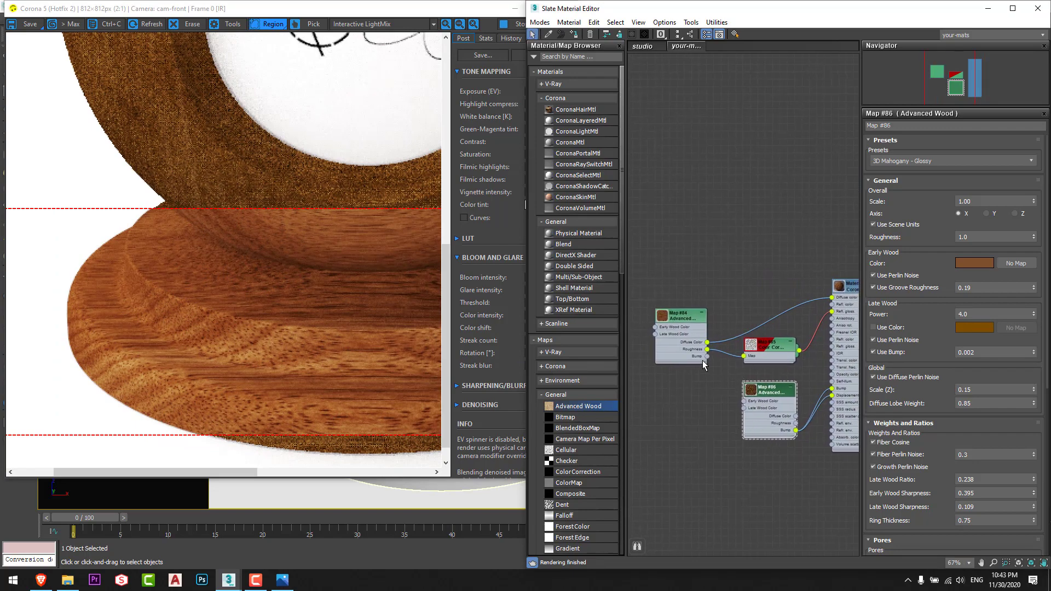
scroll(712, 362, up, 1)
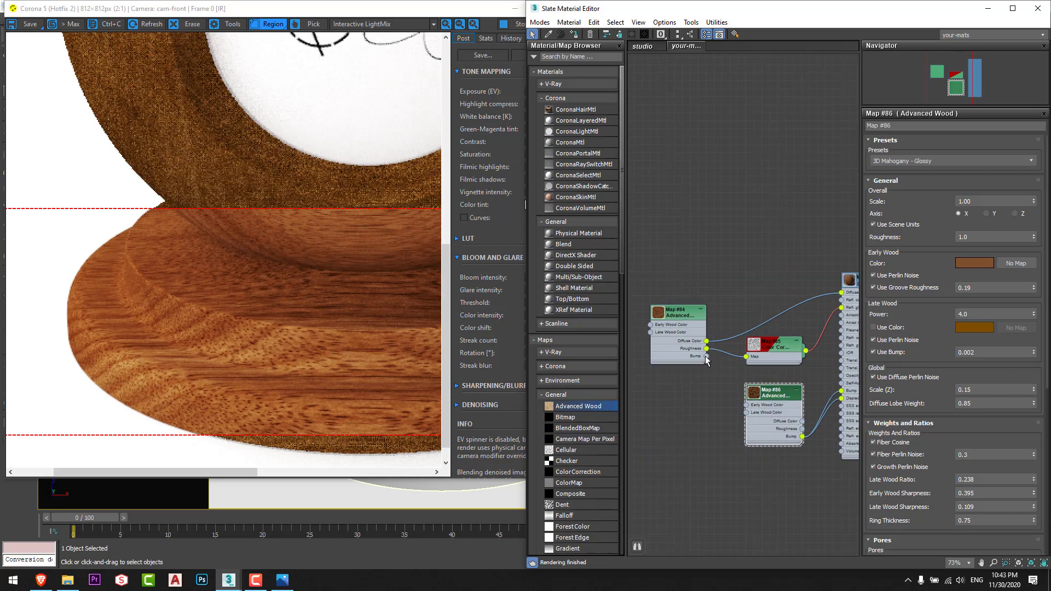
middle_drag(705, 386, 621, 362)
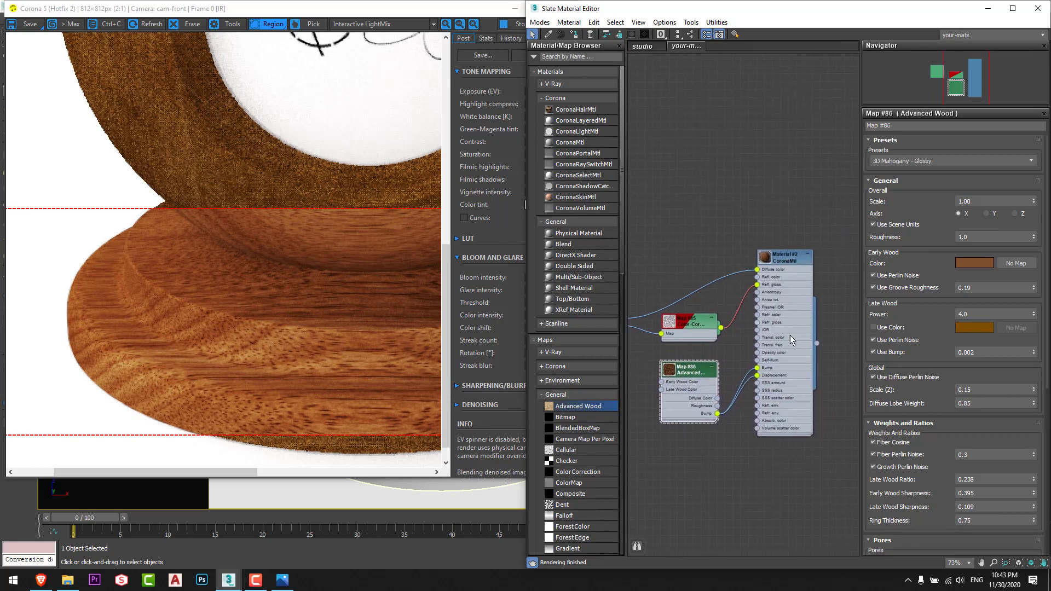
scroll(810, 460, down, 3)
middle_drag(818, 442, 803, 412)
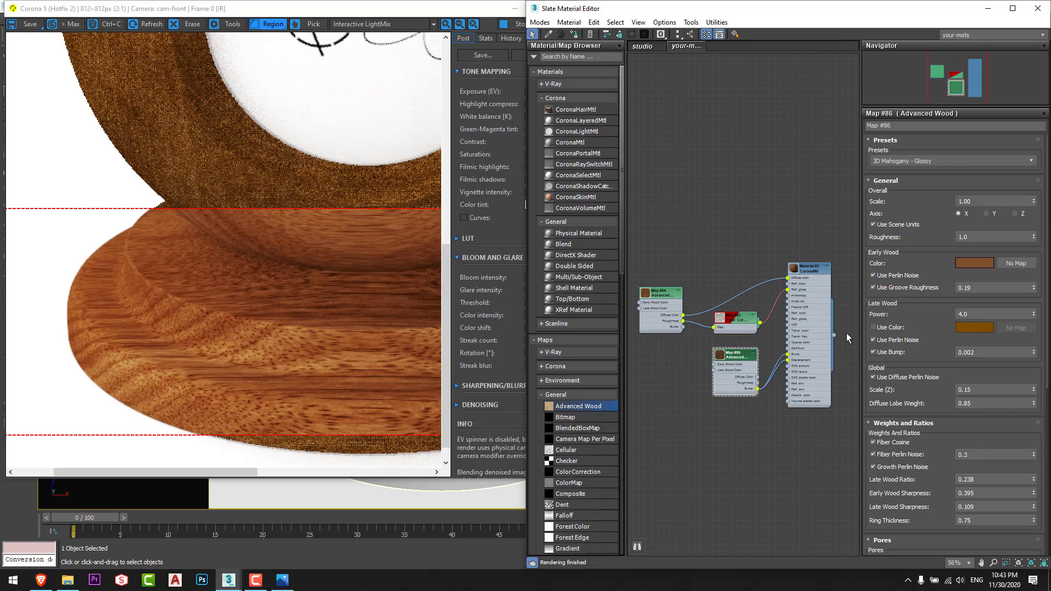
click(917, 162)
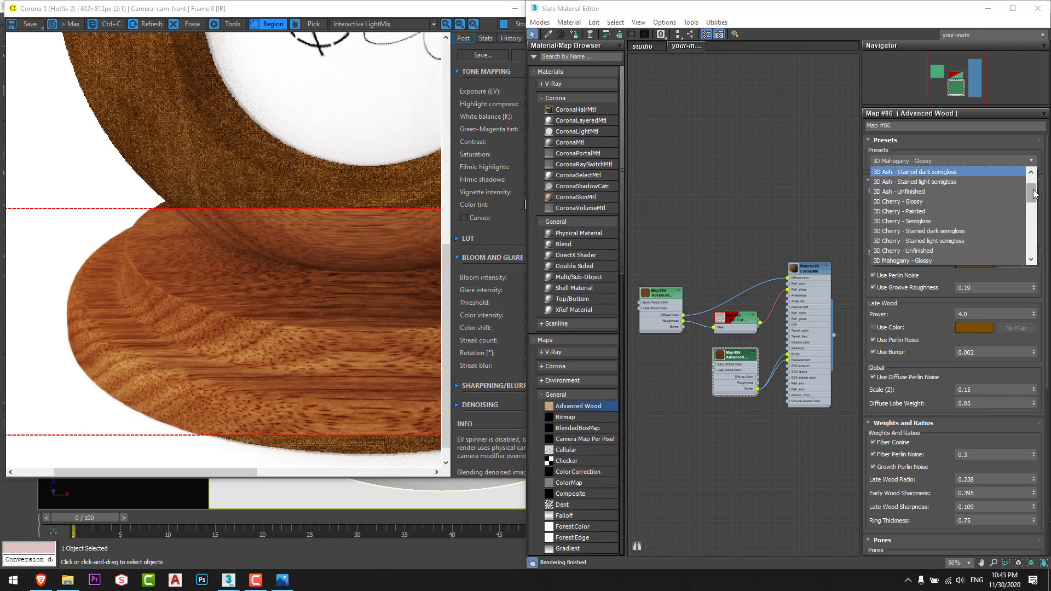
click(899, 159)
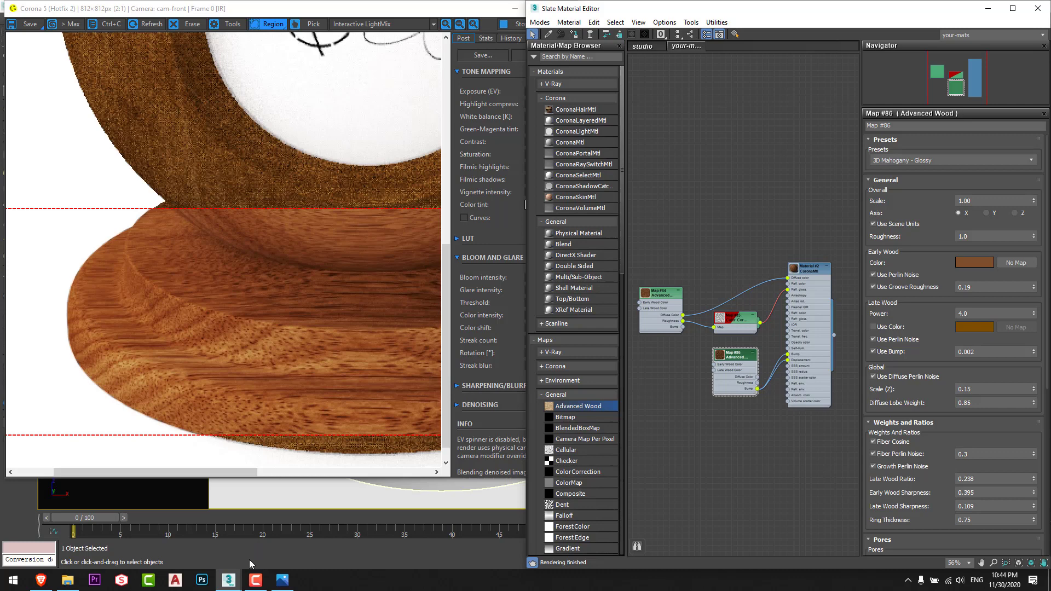
Switch to the bench_cloth.max scene and locate the bench's wood material in its node view
mouse_move(228, 579)
click(182, 519)
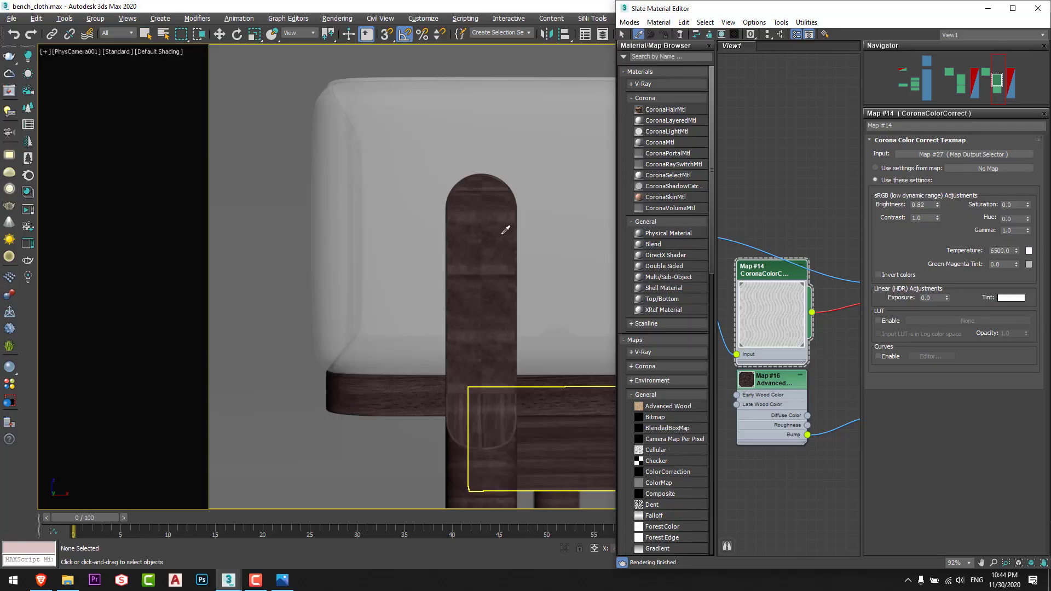
scroll(789, 243, down, 3)
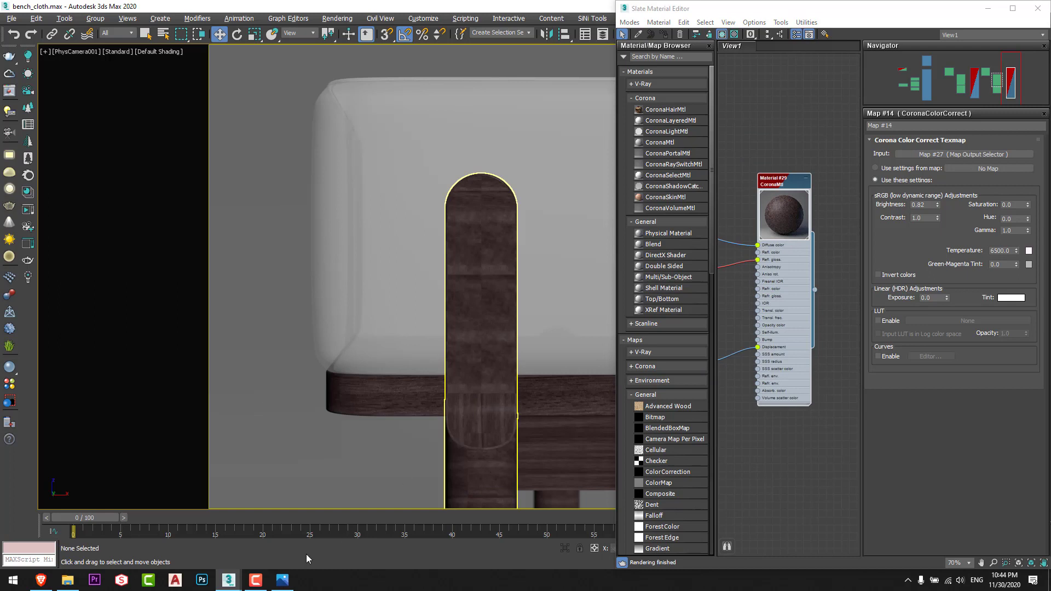
Switch to the Bench.jpg render in Photos, examine the grain on the wooden leg and rail, and return to 3ds Max
click(282, 579)
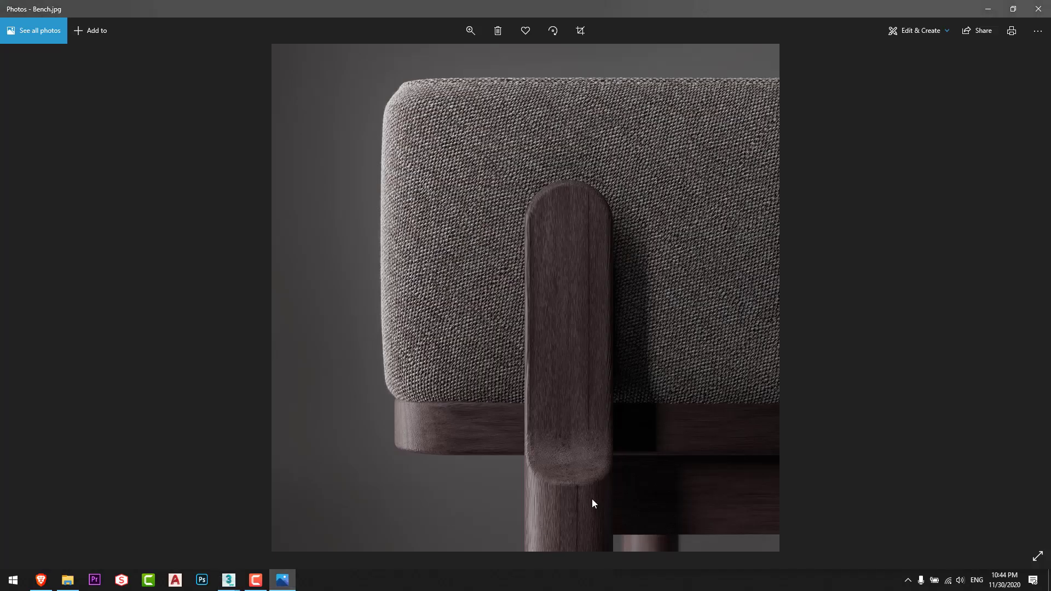
scroll(589, 493, up, 5)
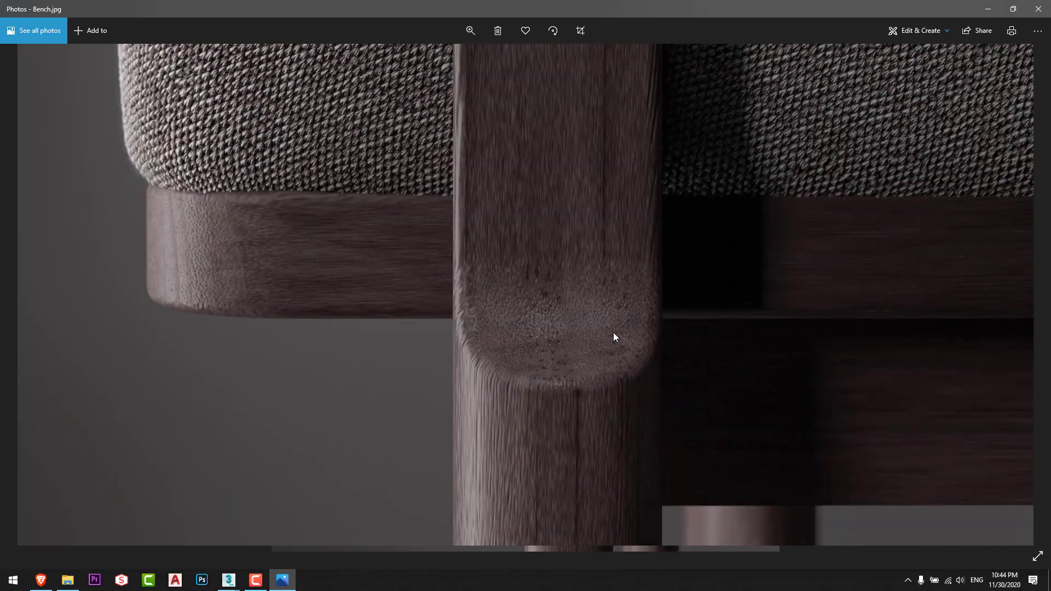
drag(601, 397, 552, 507)
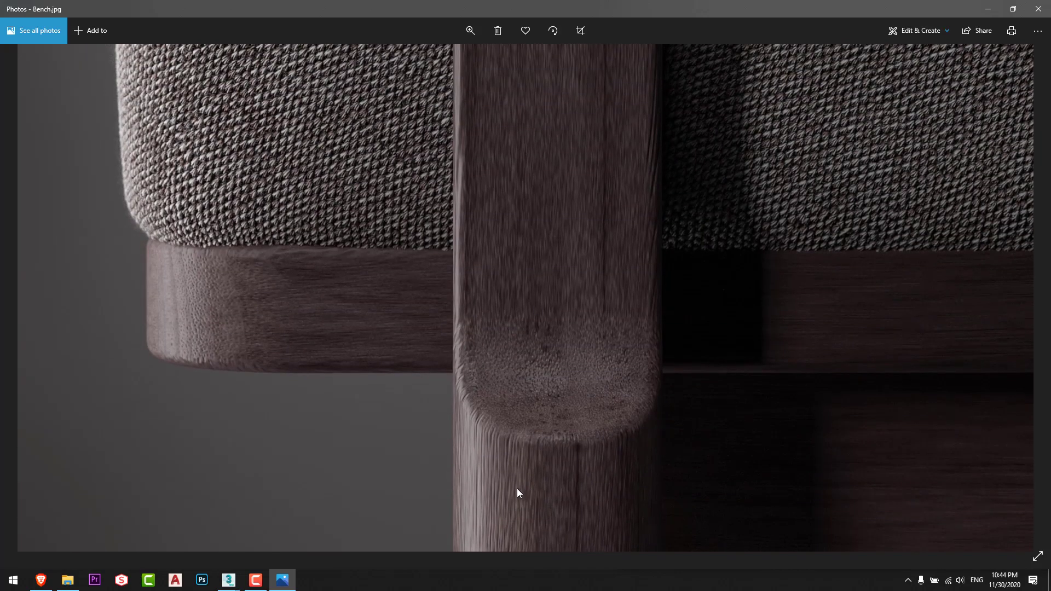
scroll(558, 355, down, 2)
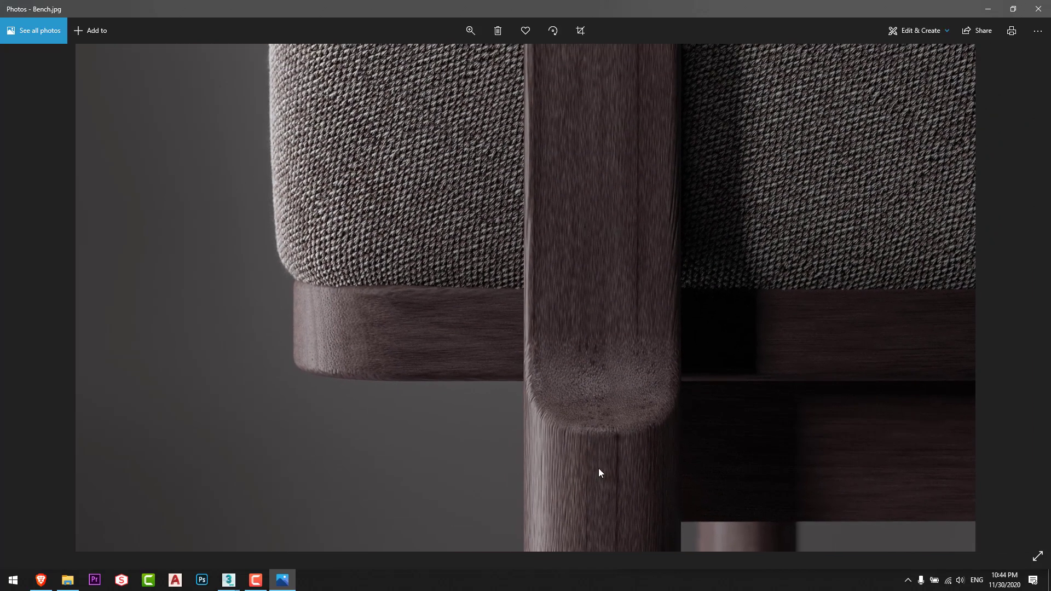
scroll(498, 345, down, 2)
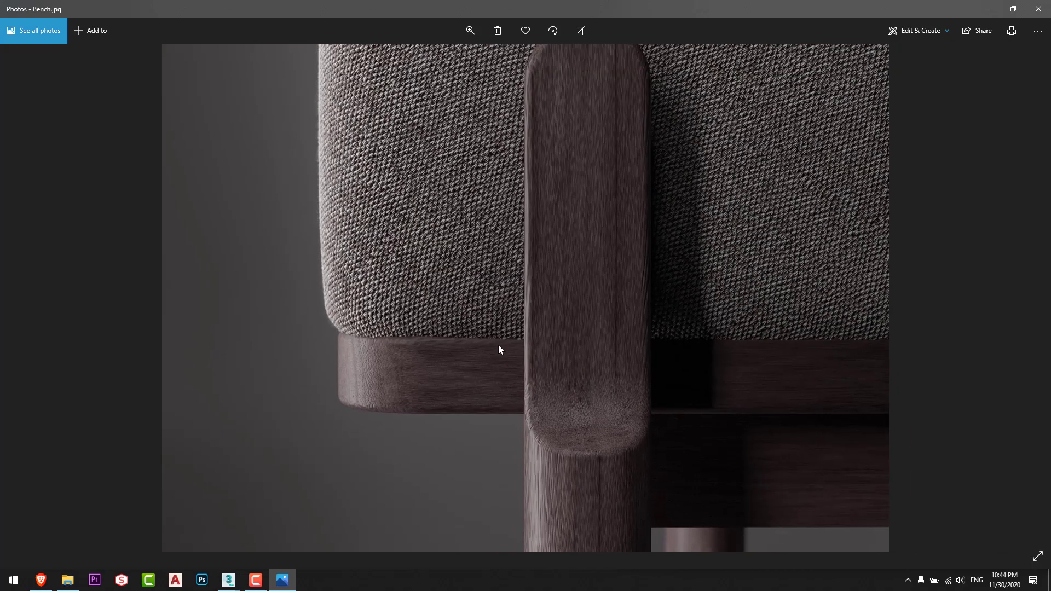
key(alt+Tab)
Maximize the Slate Material Editor, examine the bench's wood node setup, collapse Material #29's preview and open its parameters
click(817, 10)
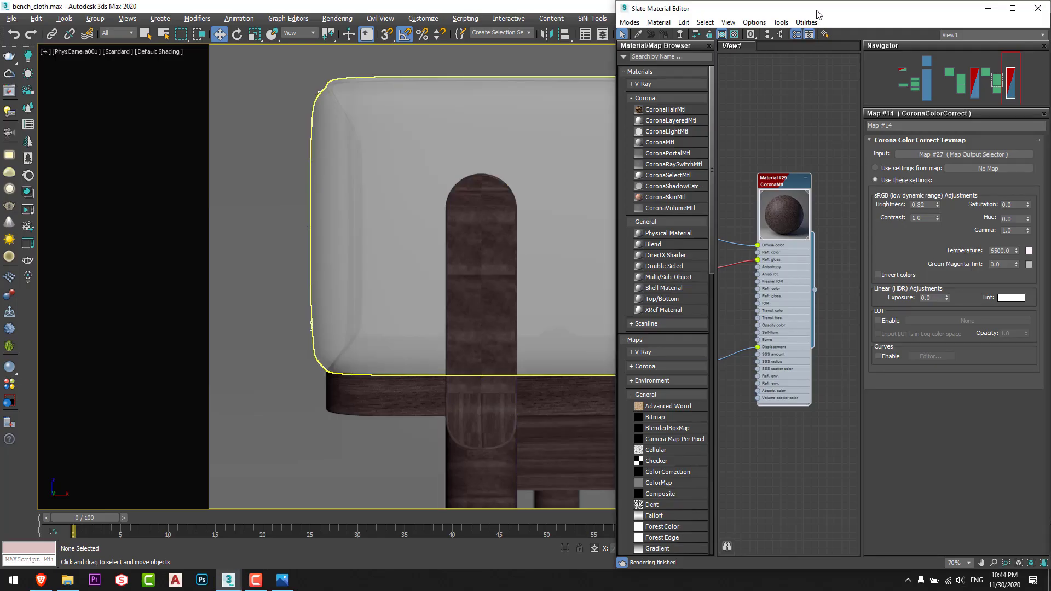
double_click(815, 15)
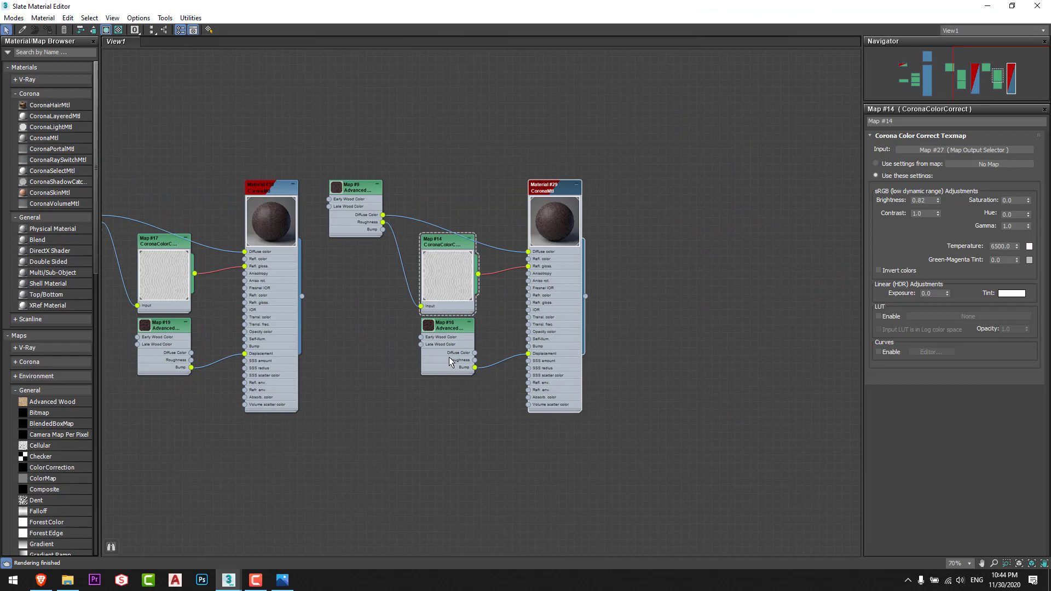
scroll(446, 362, up, 1)
middle_drag(524, 253, 598, 313)
scroll(596, 313, up, 3)
middle_drag(566, 371, 572, 314)
scroll(629, 257, up, 1)
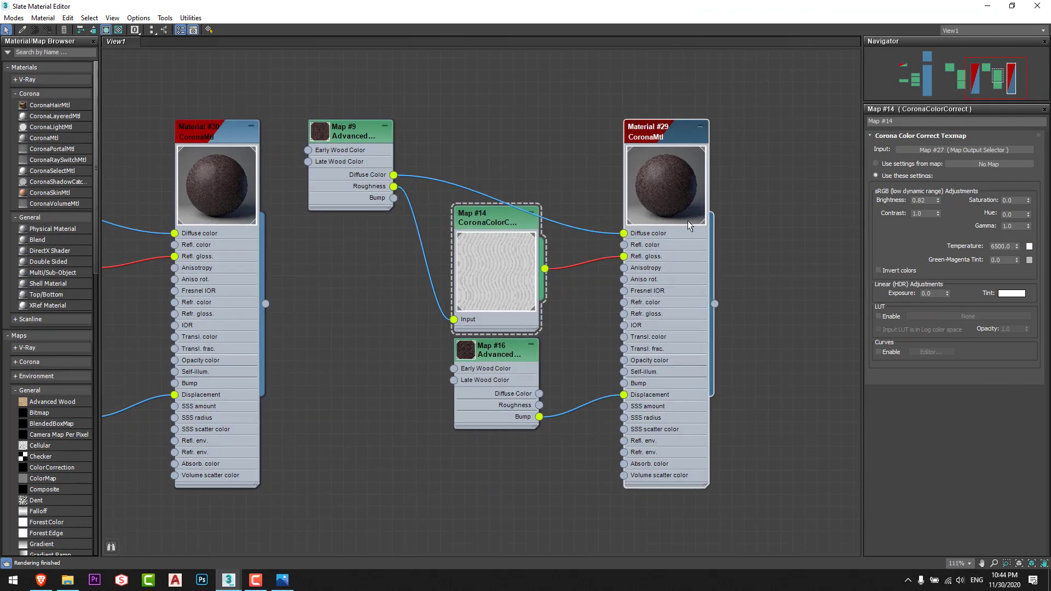
double_click(674, 168)
double_click(635, 134)
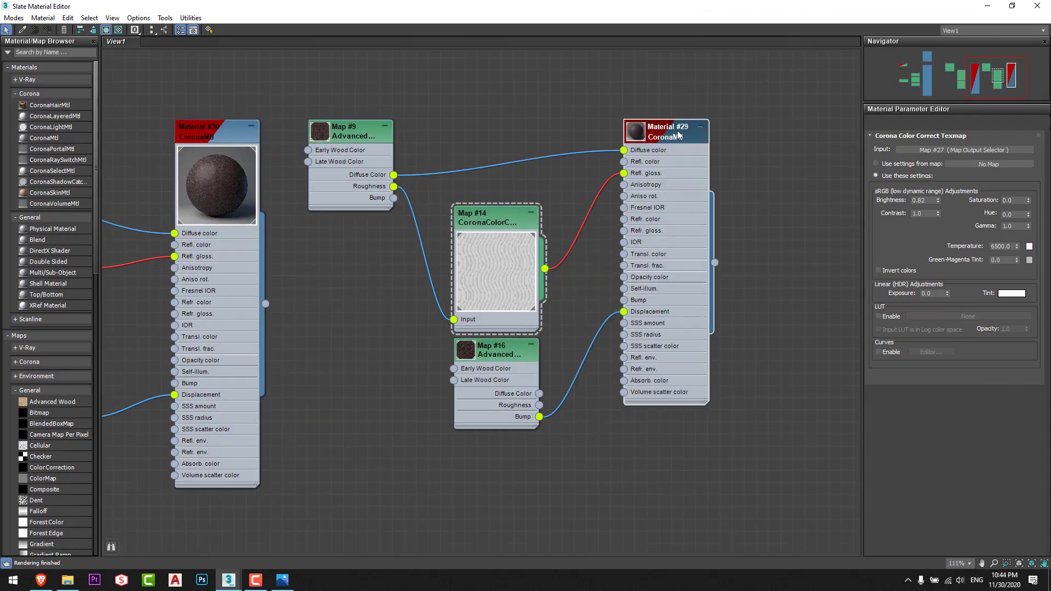
Expand Material #29's preview, open Map #9's Advanced Wood parameters, and compare its scale and axis settings with the Bench.jpg render in Photos
double_click(635, 134)
middle_drag(525, 187, 534, 203)
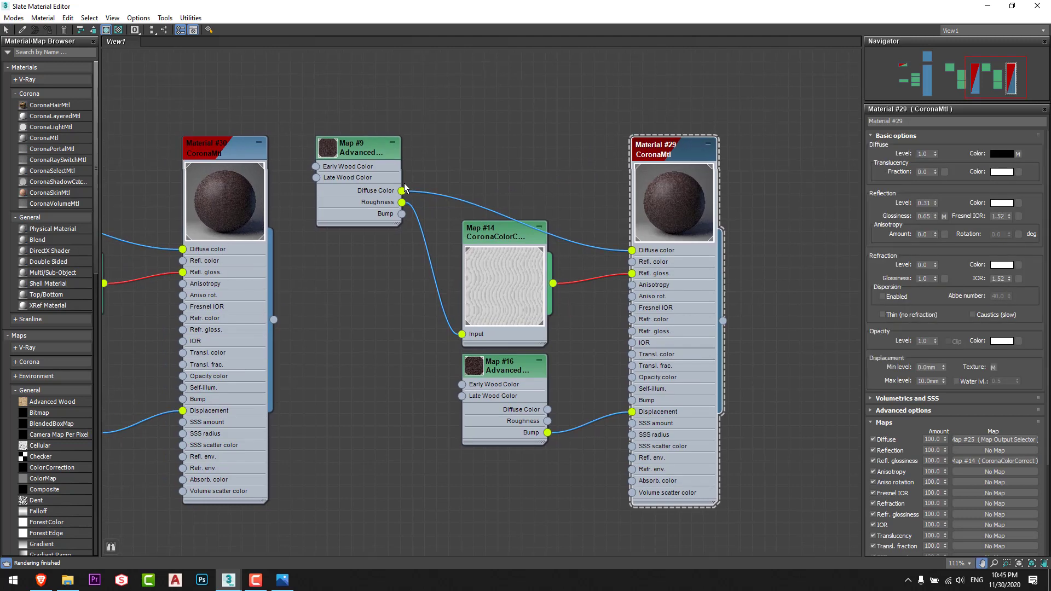
double_click(348, 152)
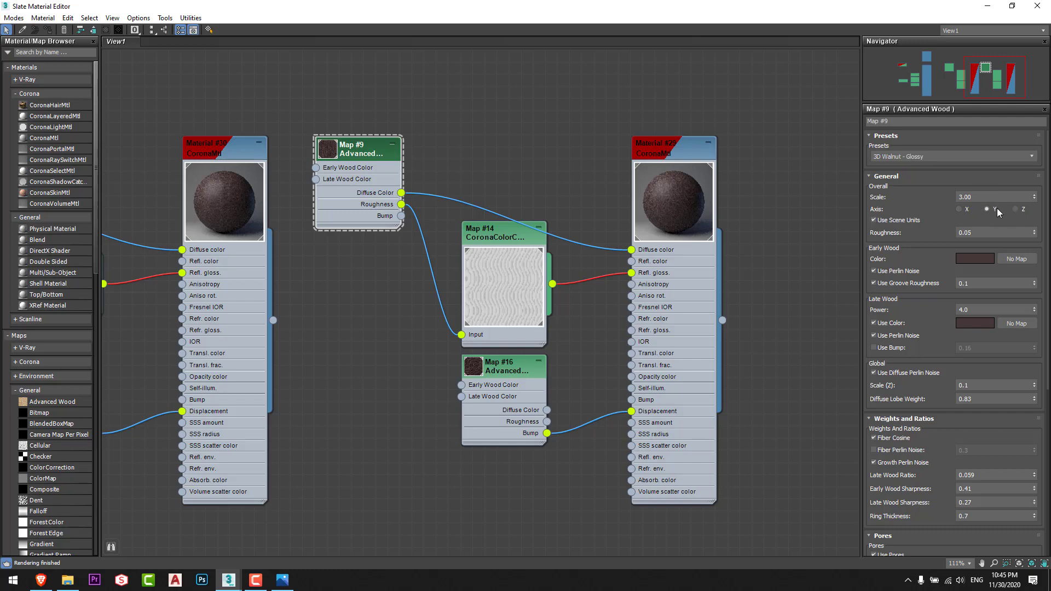
click(281, 580)
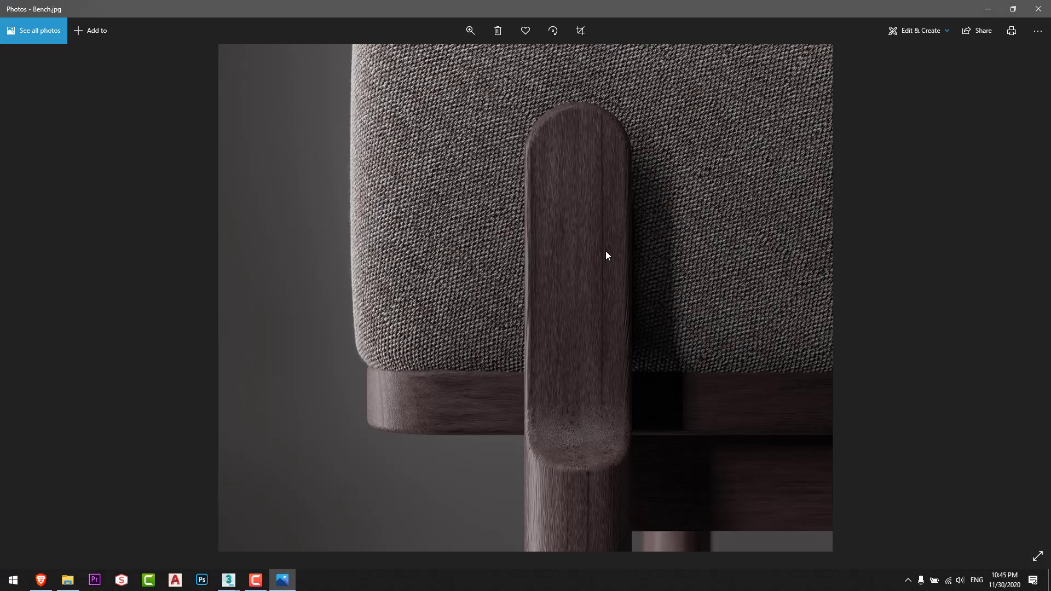
key(alt+Tab)
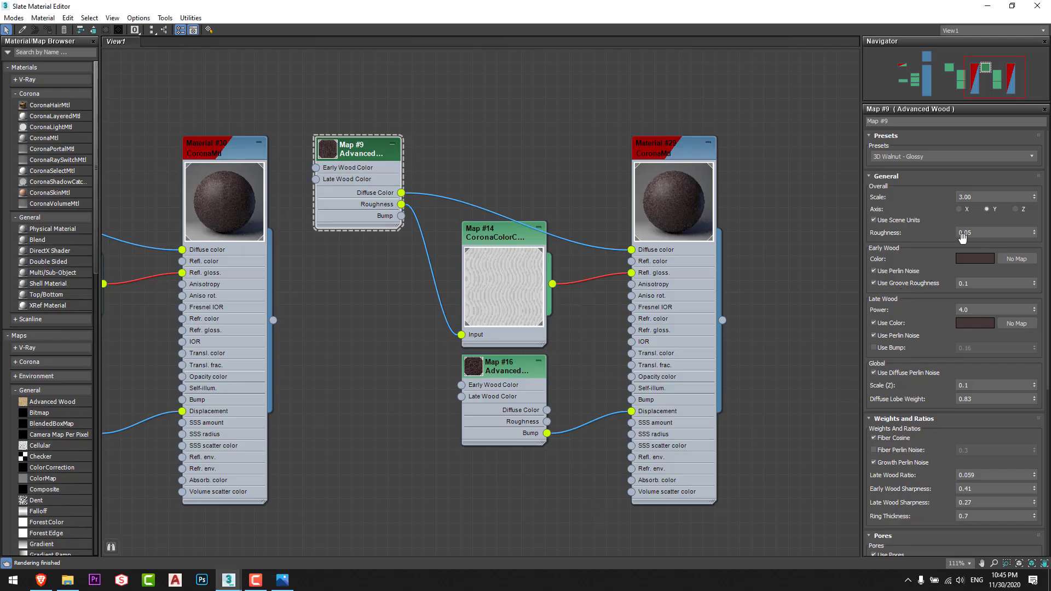
Inspect Map #9's early wood color in the color selector and compare it with the wood in the Bench.jpg render
scroll(946, 241, down, 1)
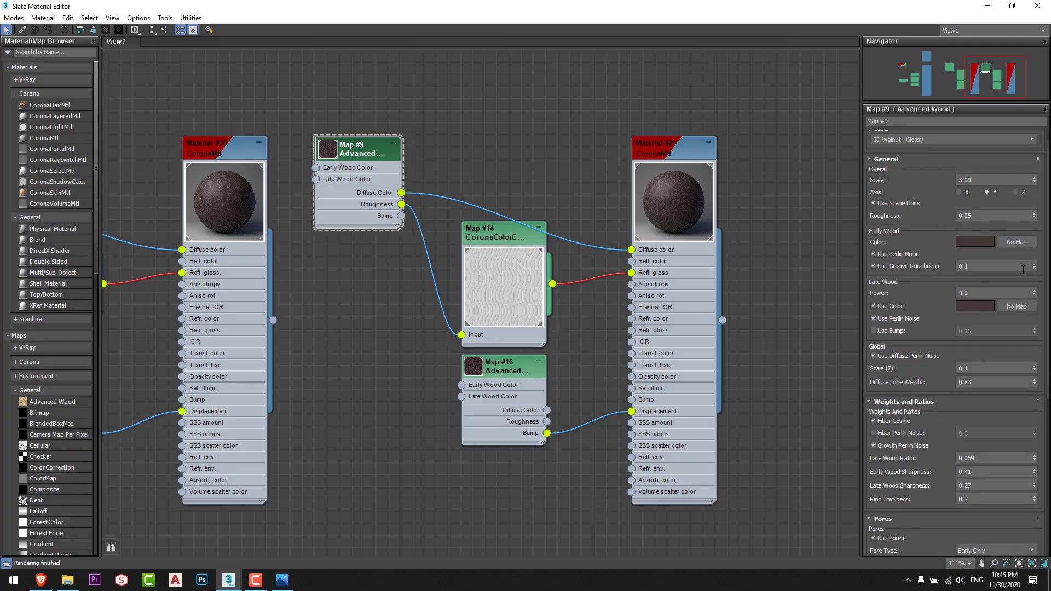
click(972, 243)
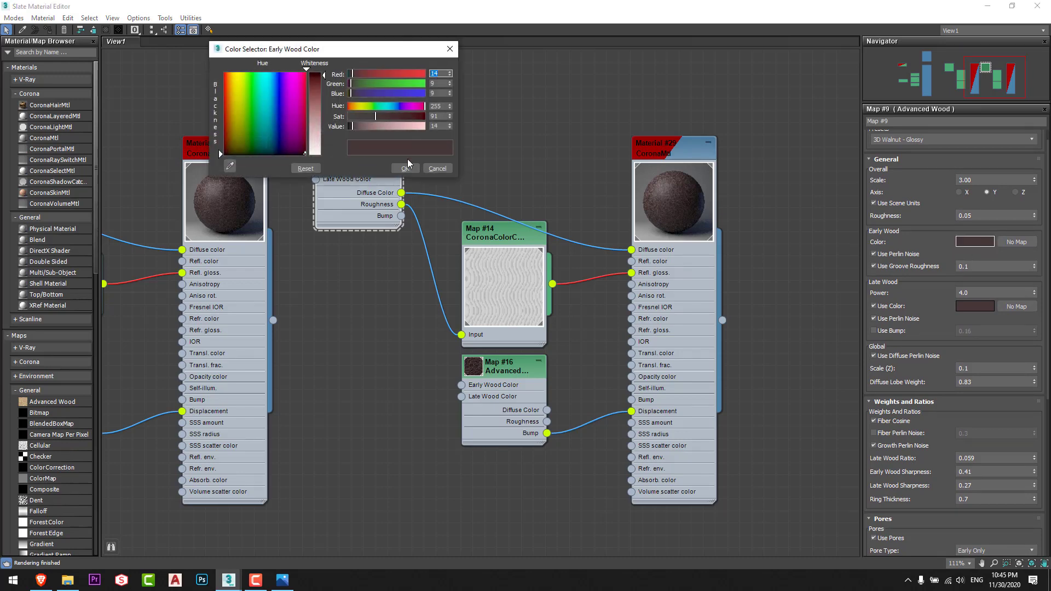
key(alt+Tab)
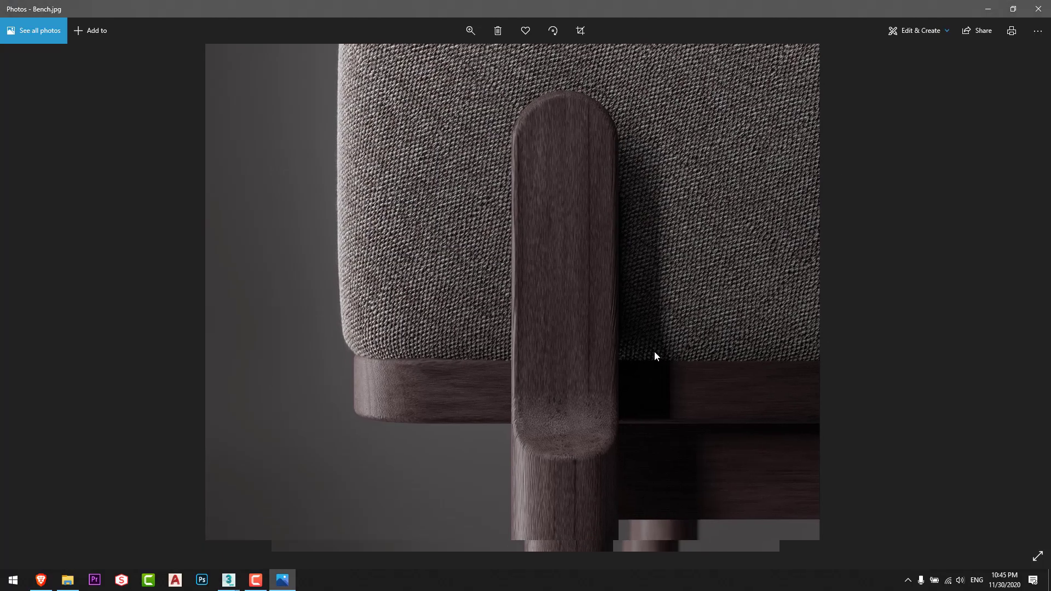
key(alt+Tab)
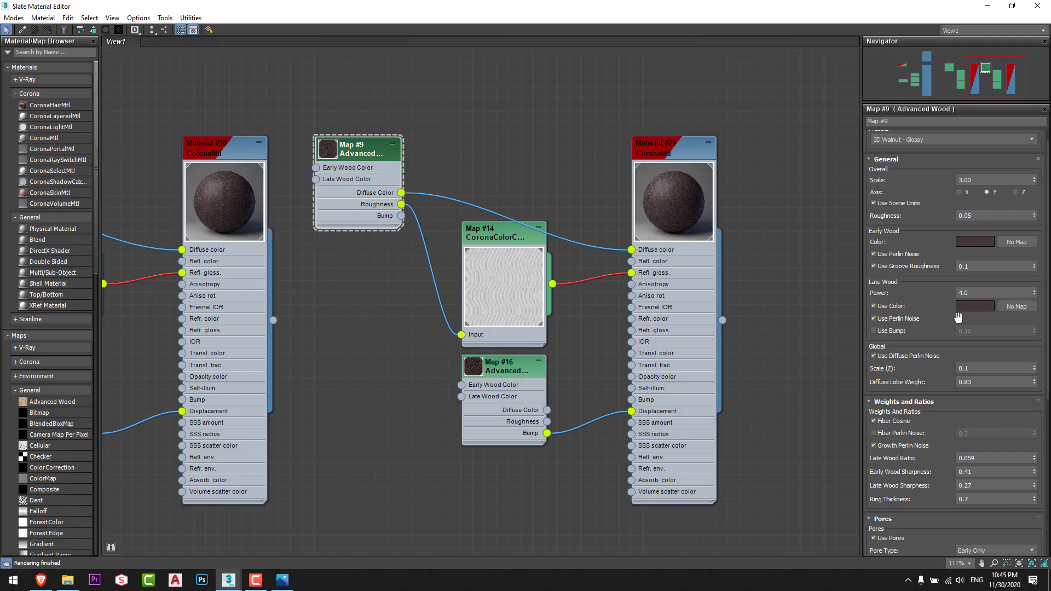
Review Map #9's weights, pores, rays and coordinates, and examine the parameters of Map #16 that drives the displacement
scroll(956, 319, down, 5)
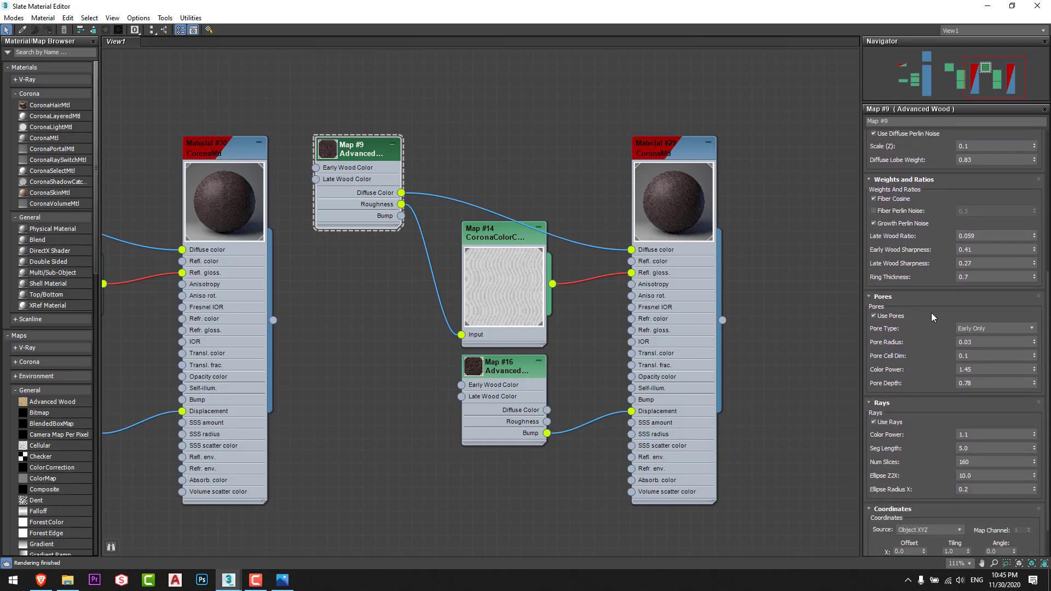
scroll(934, 318, down, 1)
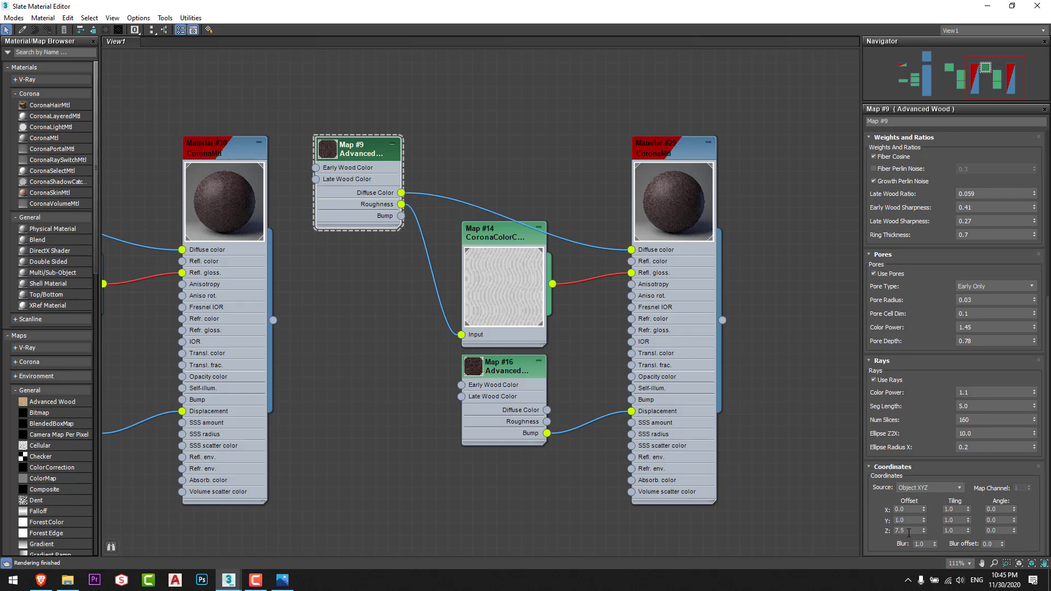
scroll(957, 329, up, 5)
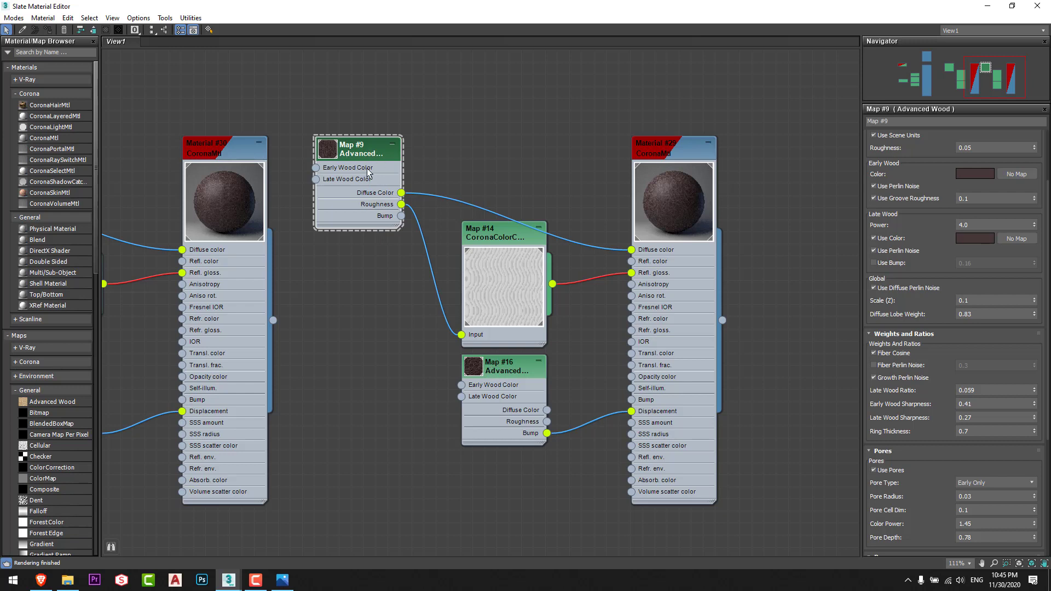
click(520, 438)
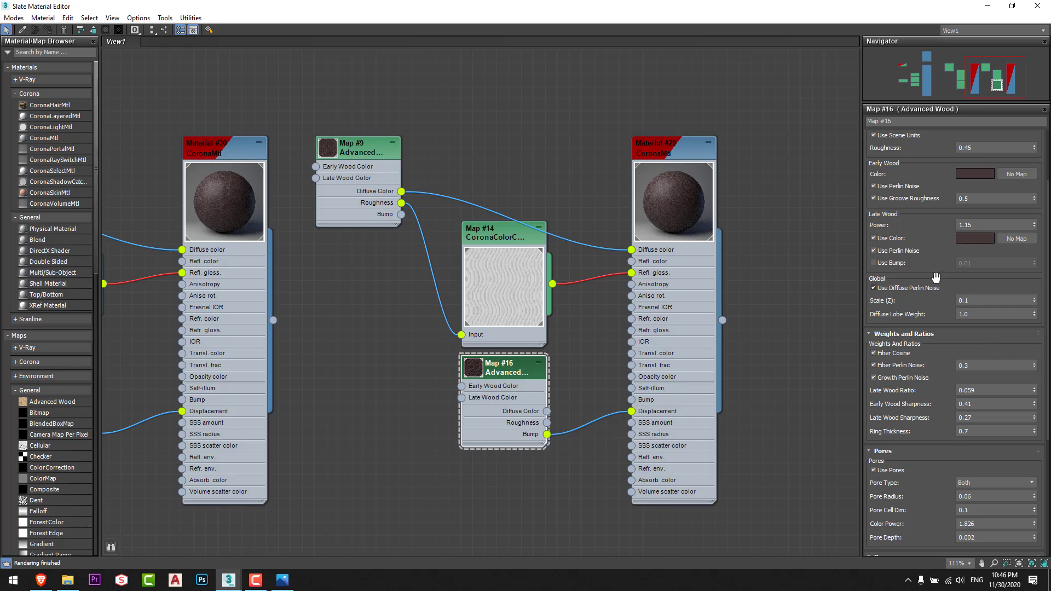
scroll(930, 266, up, 3)
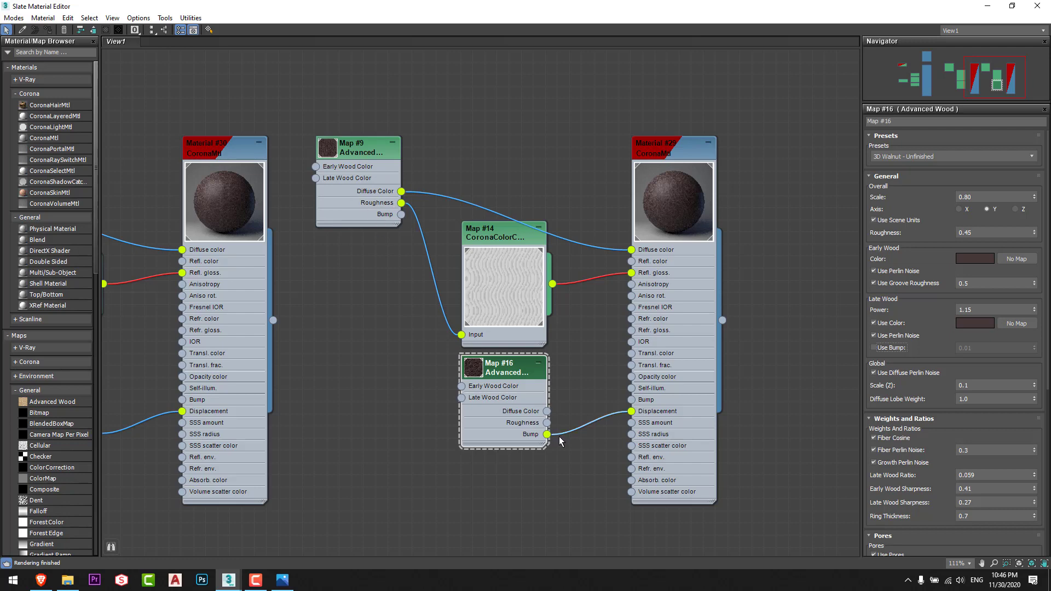
Locate the second wood material's nodes and examine the scale and axis settings of its diffuse Advanced Wood map, Map #18
middle_drag(436, 370, 565, 356)
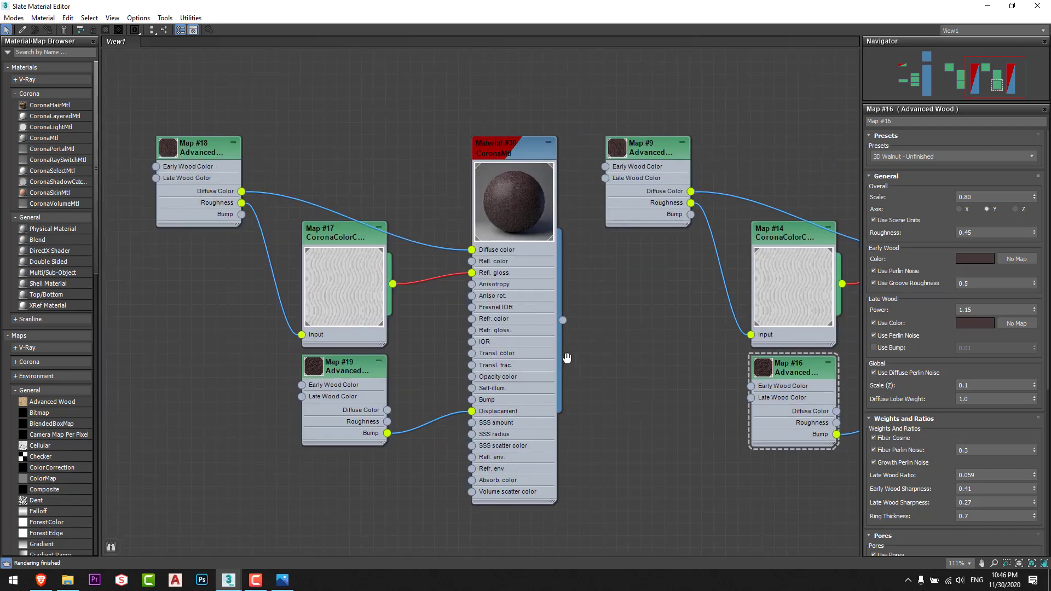
middle_drag(553, 319, 710, 328)
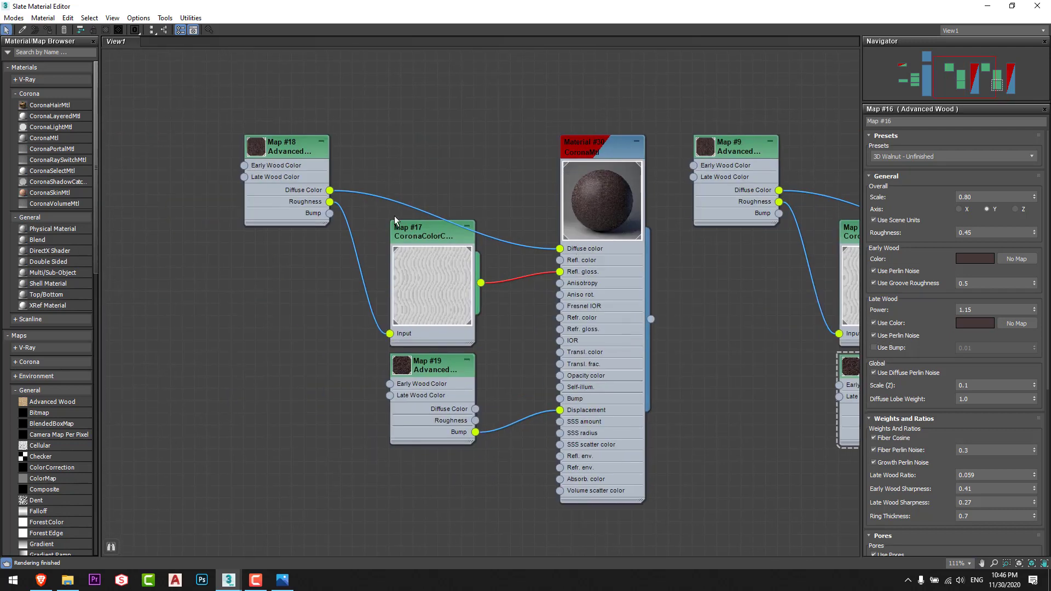
double_click(288, 147)
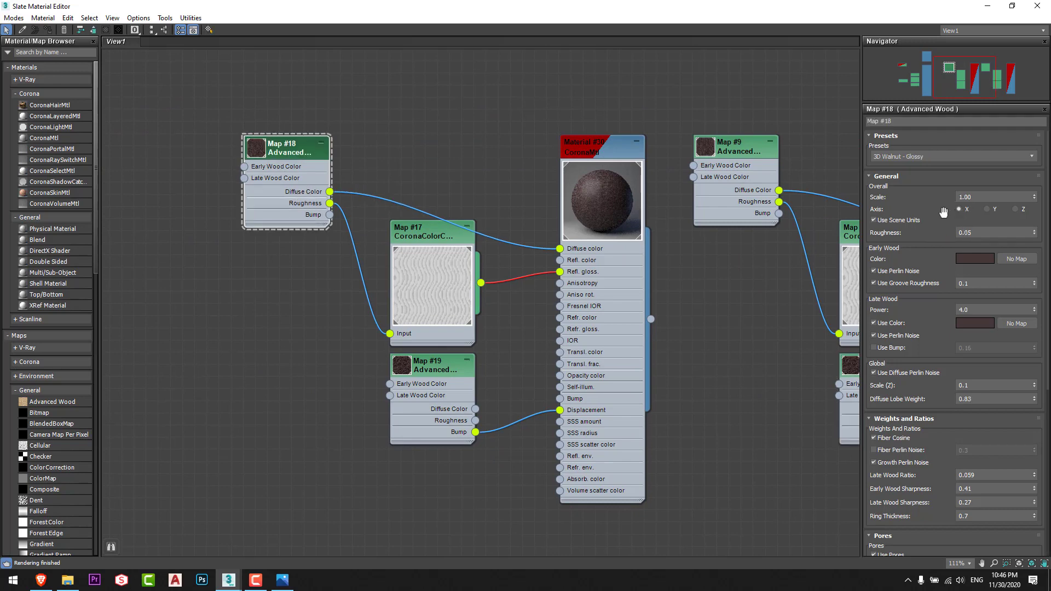
middle_drag(639, 304, 556, 304)
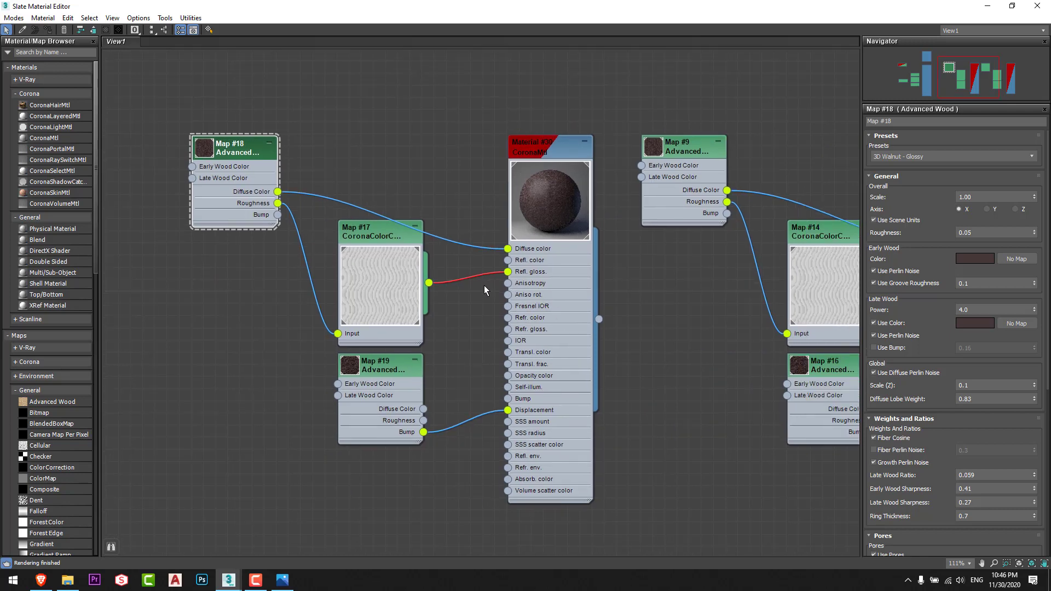
middle_drag(624, 348, 530, 332)
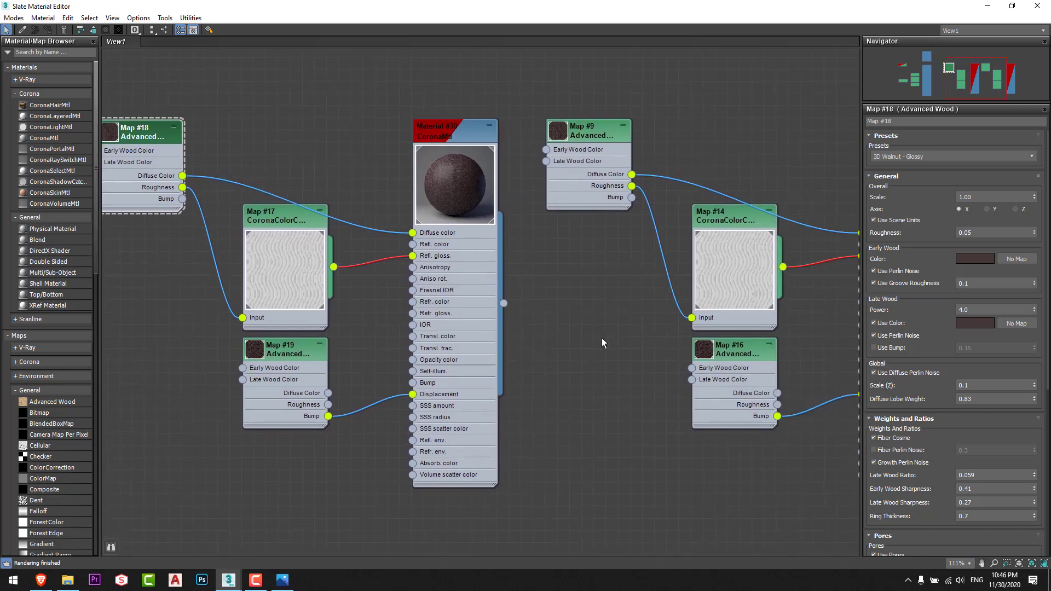
Bring both wood node setups into view, reopen Map #9 and check its early wood color without changing it
key(z)
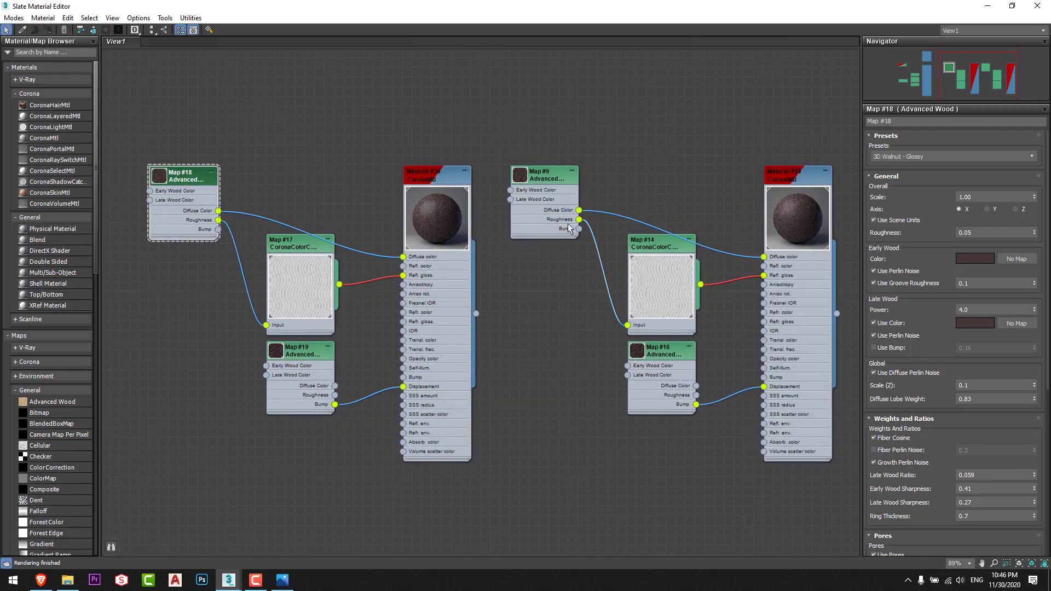
click(544, 180)
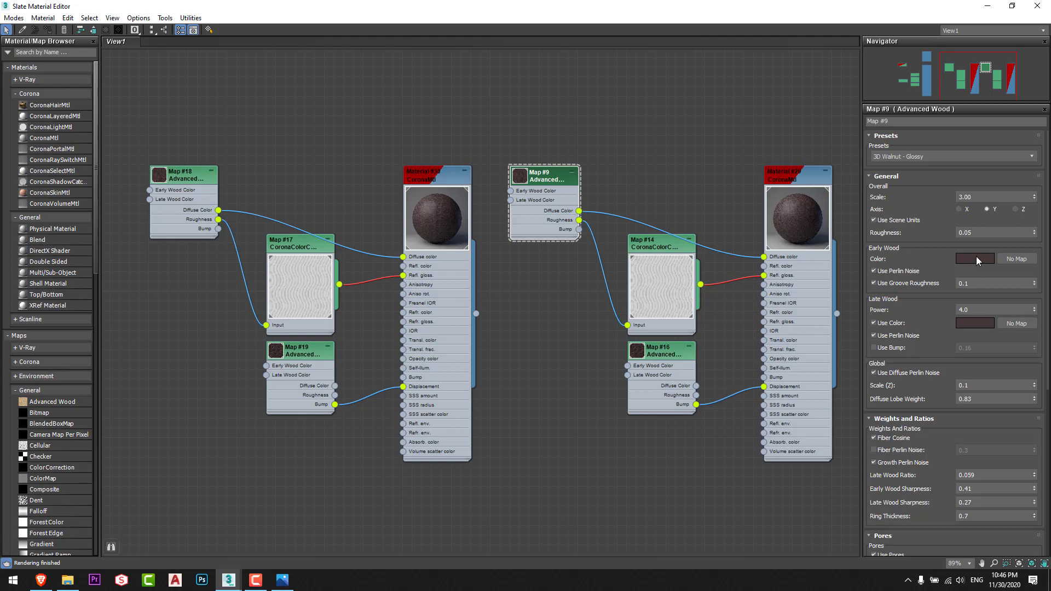
click(975, 259)
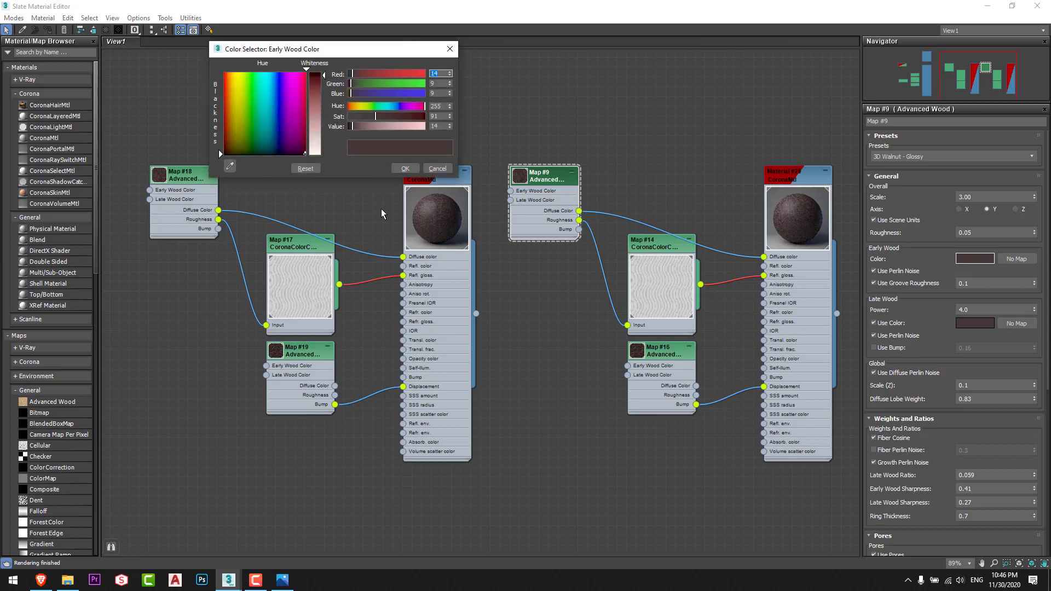
click(437, 169)
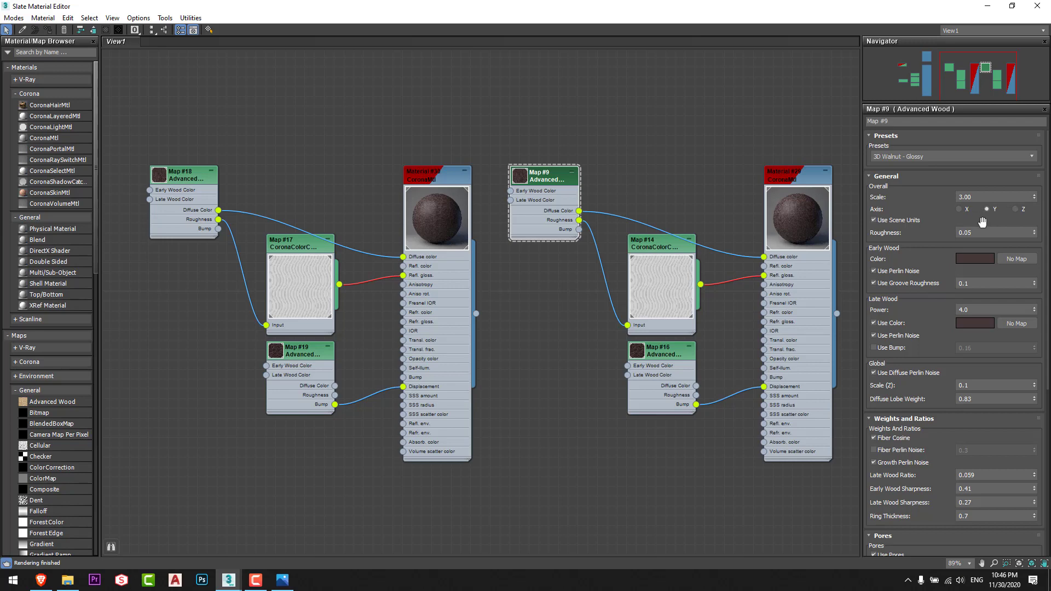
Switch to the Bench.jpg render in Photos and examine the wood grain on the leg and rail up close
click(283, 579)
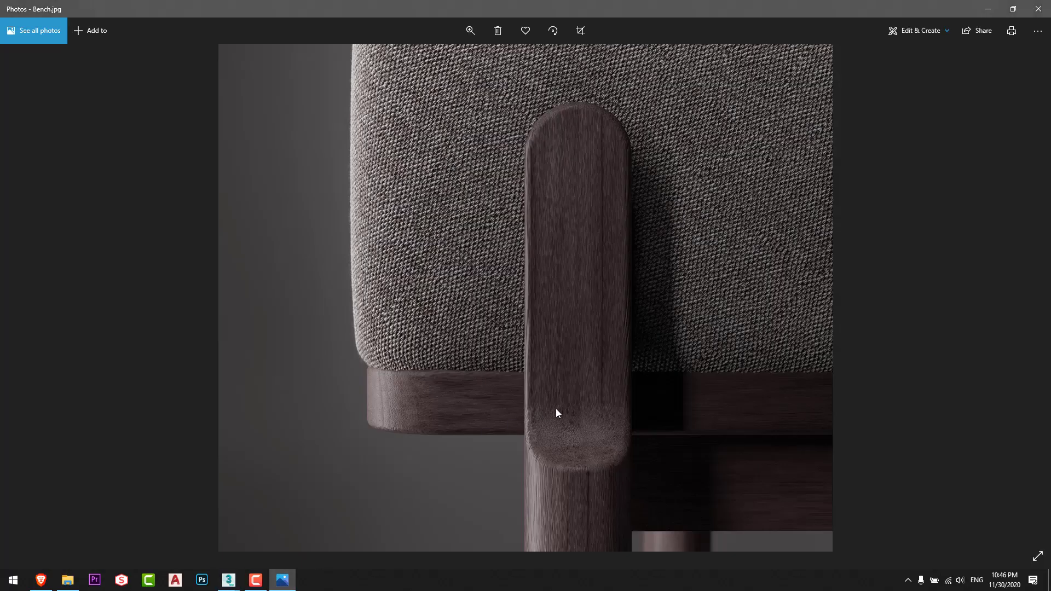
scroll(620, 454, up, 3)
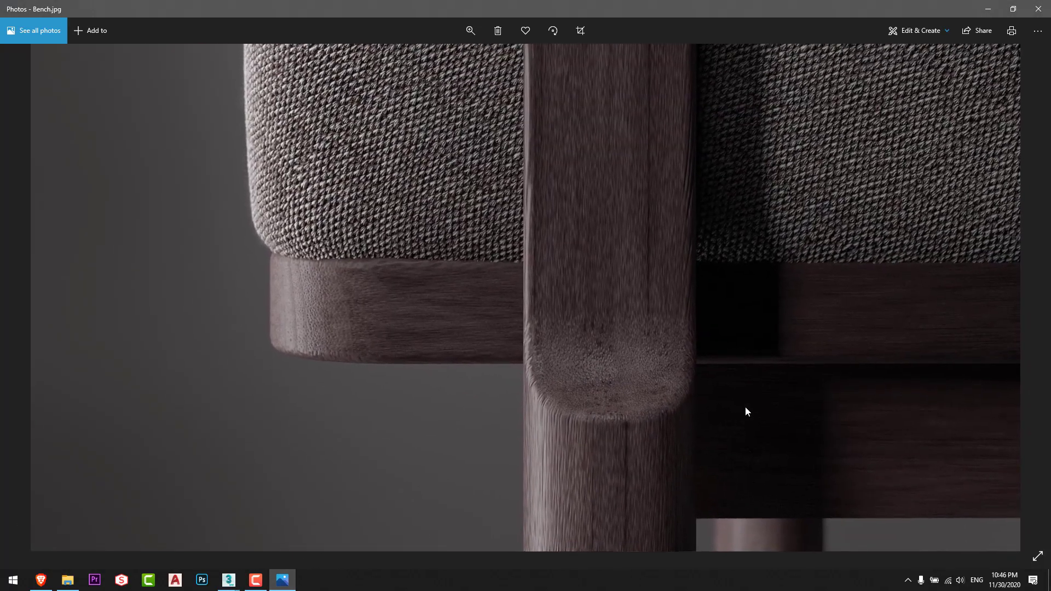
scroll(745, 407, down, 1)
drag(756, 378, 751, 443)
drag(743, 353, 732, 403)
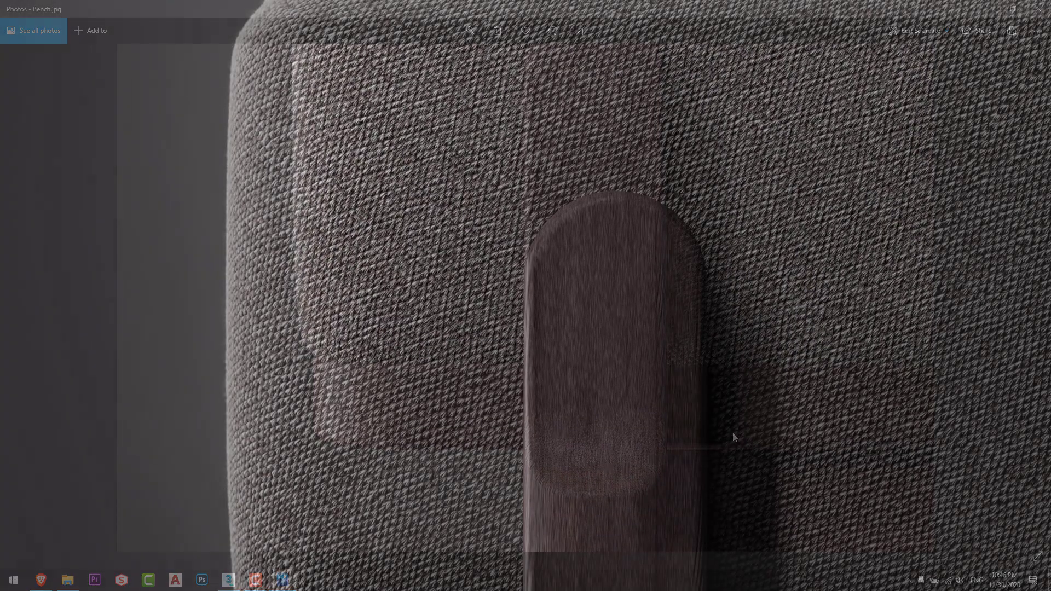